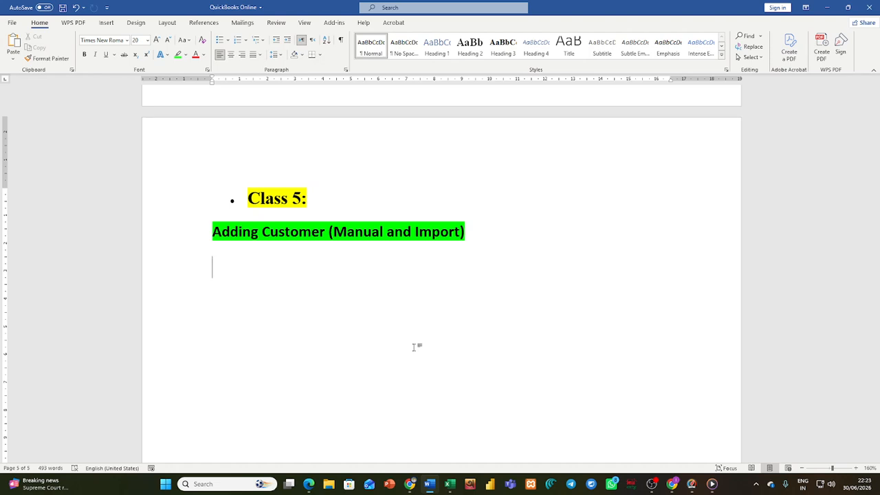
pyautogui.moveTo(212, 232); pyautogui.dragTo(464, 234)
pyautogui.click(351, 245)
pyautogui.click(385, 273)
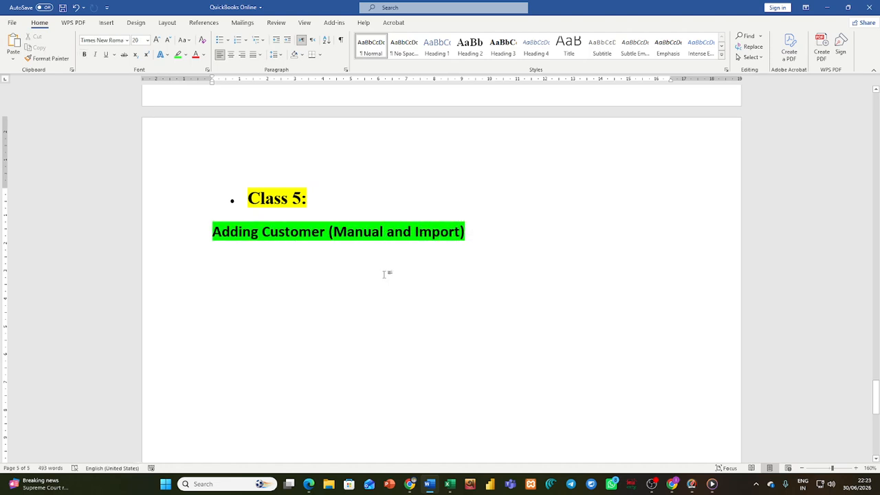
# Switch to QuickBooks Online, start adding a customer, and close the blank form to land on the Customers & leads page.
pyautogui.click(673, 488)
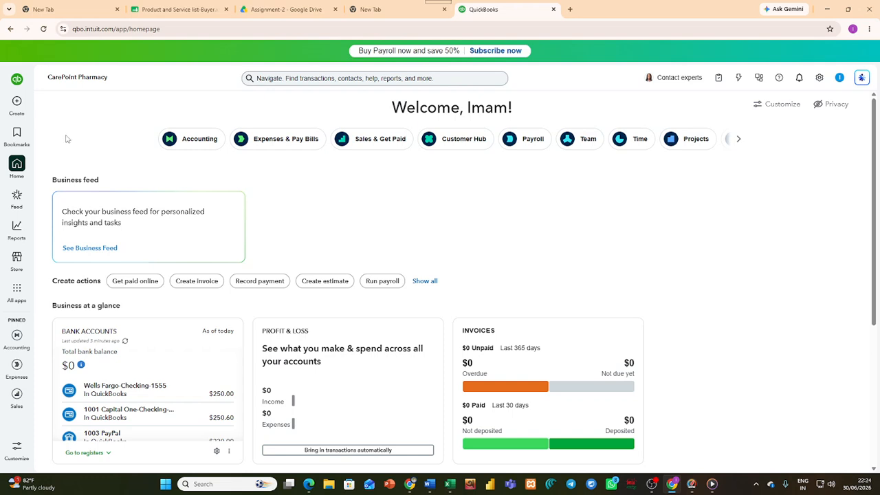
pyautogui.click(21, 115)
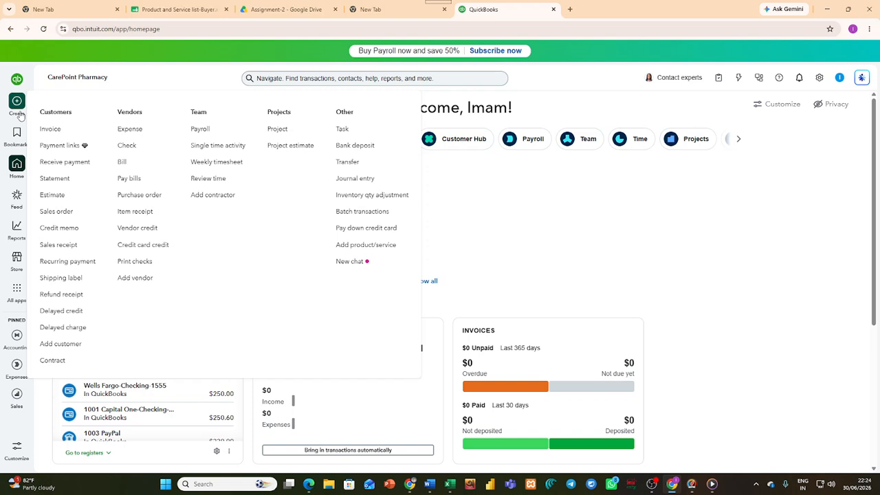
pyautogui.doubleClick(56, 113)
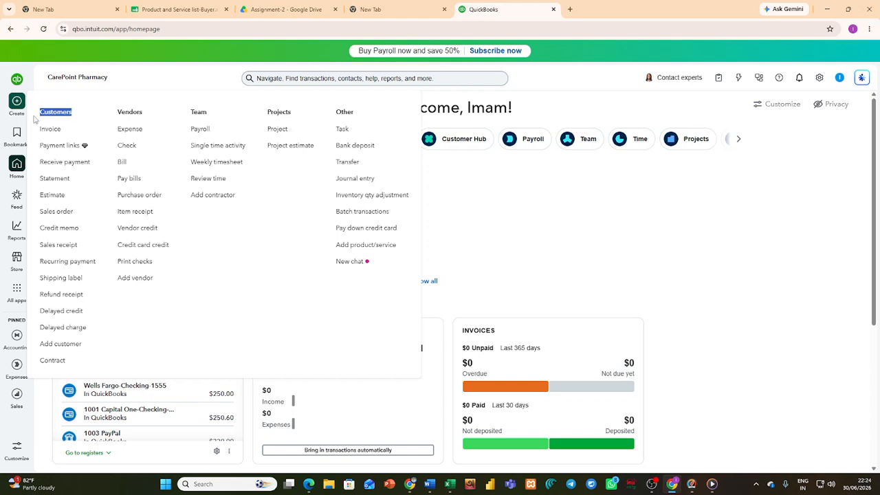
pyautogui.click(77, 344)
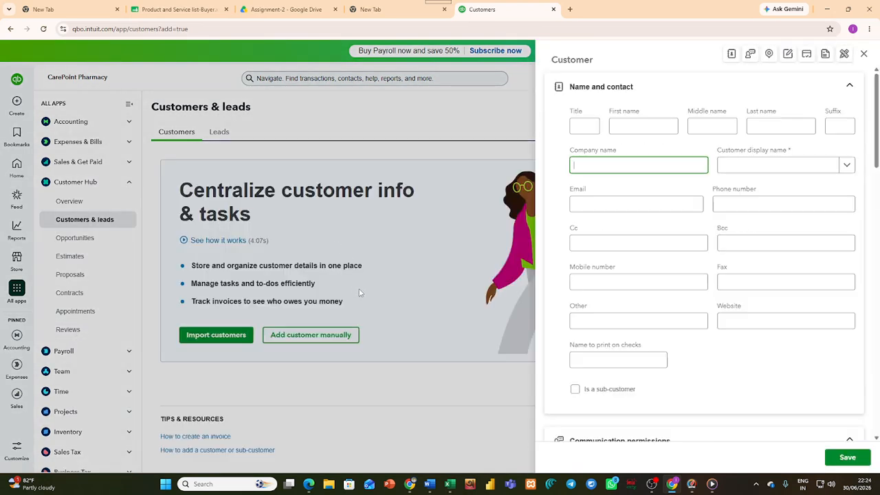
pyautogui.click(863, 54)
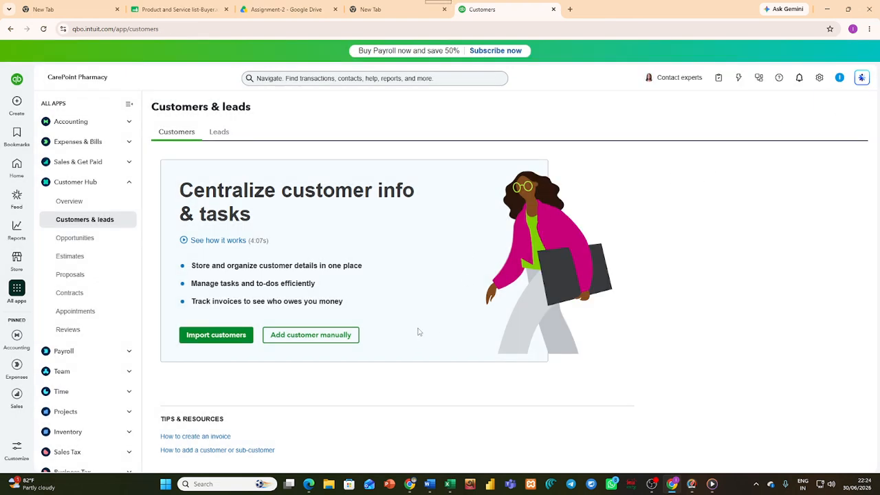
# Outline the Import customers and Add customer manually options with red rectangles on a screen capture, and discard the capture.
pyautogui.click(756, 484)
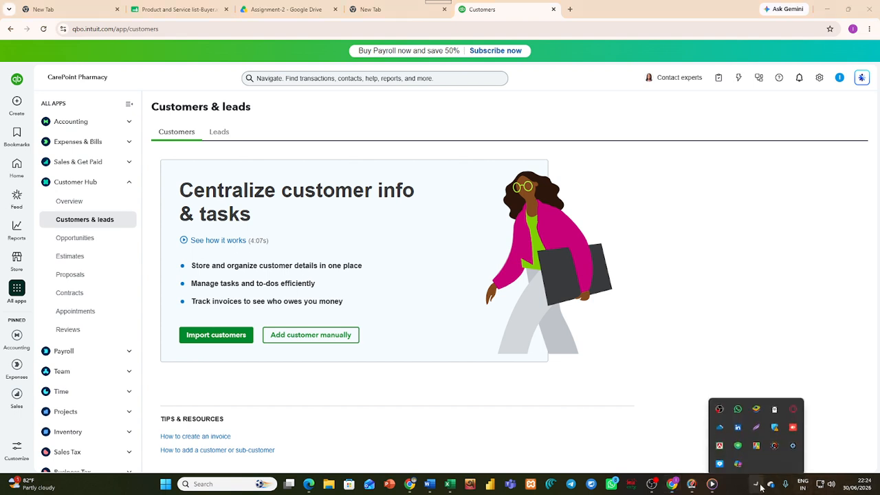
pyautogui.click(758, 422)
pyautogui.moveTo(1, 3)
pyautogui.mouseDown()
pyautogui.moveTo(453, 494)
pyautogui.moveTo(879, 489)
pyautogui.mouseUp()
pyautogui.click(775, 435)
pyautogui.moveTo(171, 319)
pyautogui.mouseDown()
pyautogui.moveTo(202, 349)
pyautogui.moveTo(255, 354)
pyautogui.mouseUp()
pyautogui.moveTo(259, 319)
pyautogui.mouseDown()
pyautogui.moveTo(279, 363)
pyautogui.moveTo(368, 356)
pyautogui.mouseUp()
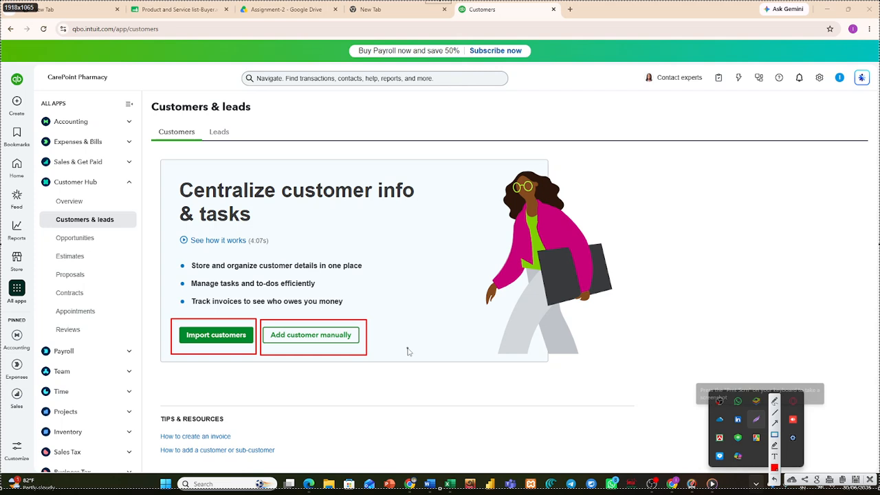
pyautogui.click(869, 479)
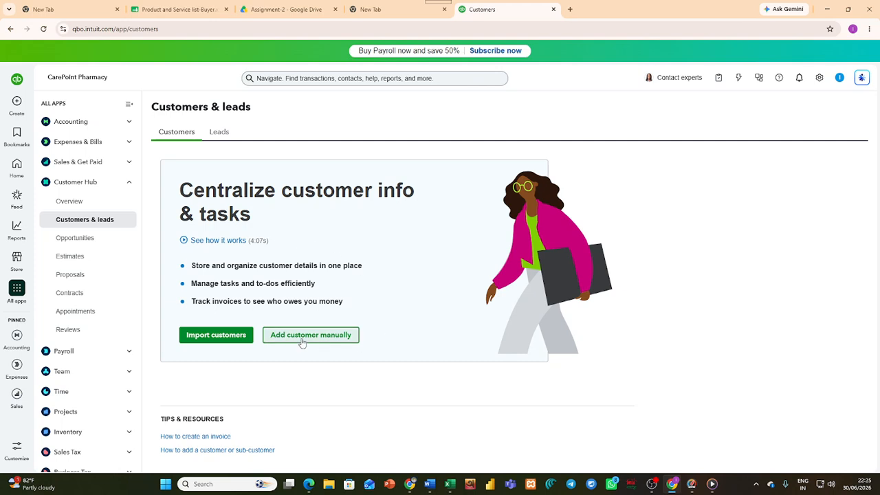
# Start adding a customer manually and switch to the Customer List workbook in Excel that holds the customer details.
pyautogui.click(302, 341)
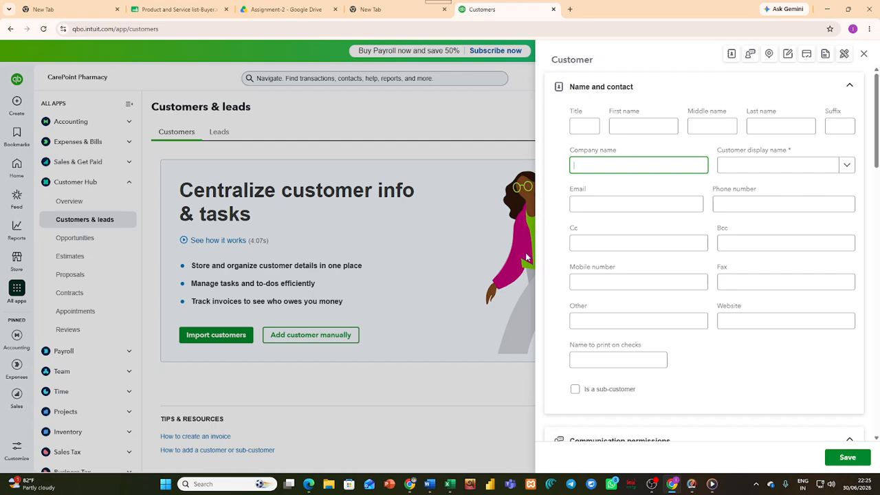
pyautogui.click(449, 491)
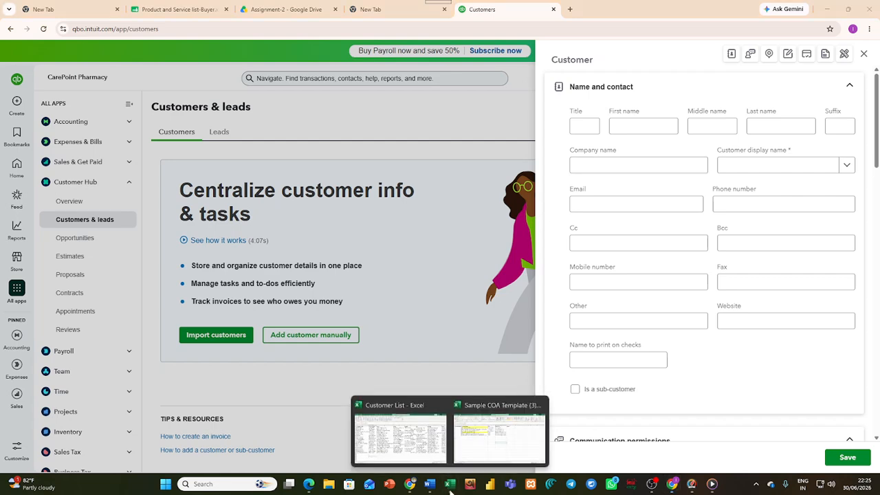
pyautogui.click(427, 452)
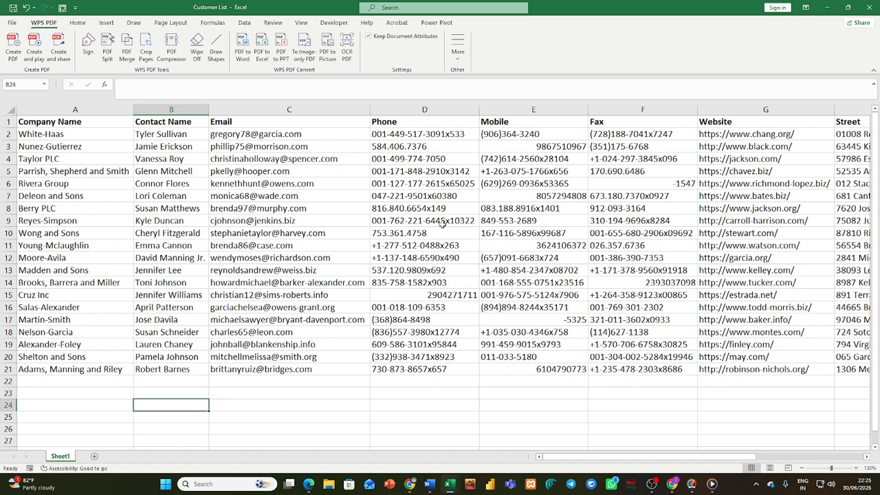
pyautogui.click(702, 270)
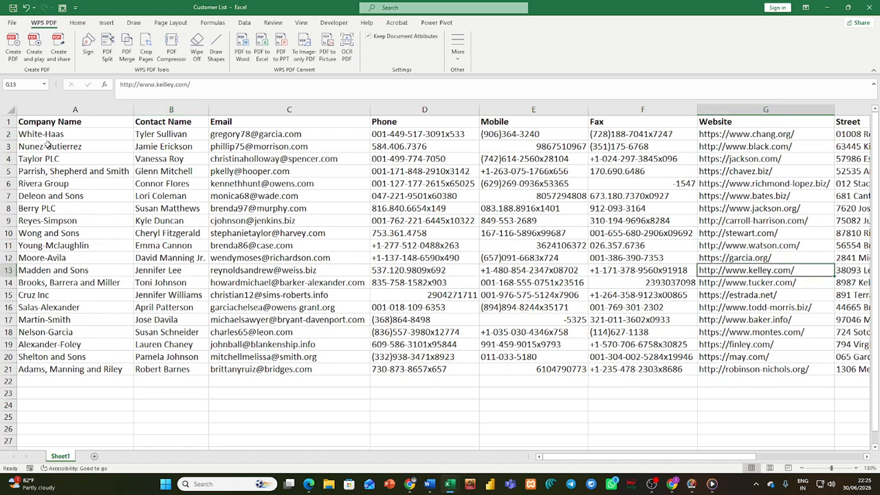
pyautogui.click(285, 292)
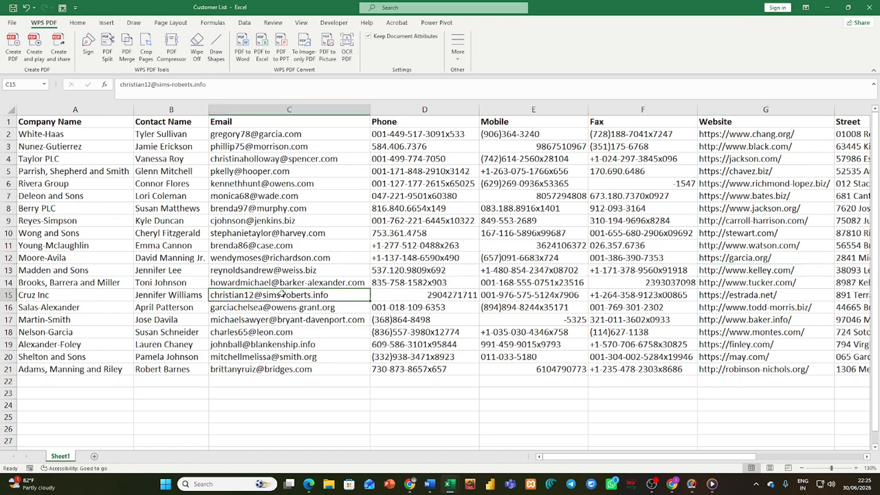
# Copy the company name White-Haas from row 2 of the Customer List workbook into the Company name field in QuickBooks.
pyautogui.click(64, 134)
pyautogui.doubleClick(64, 135)
pyautogui.hotkey('ctrl', 'c')
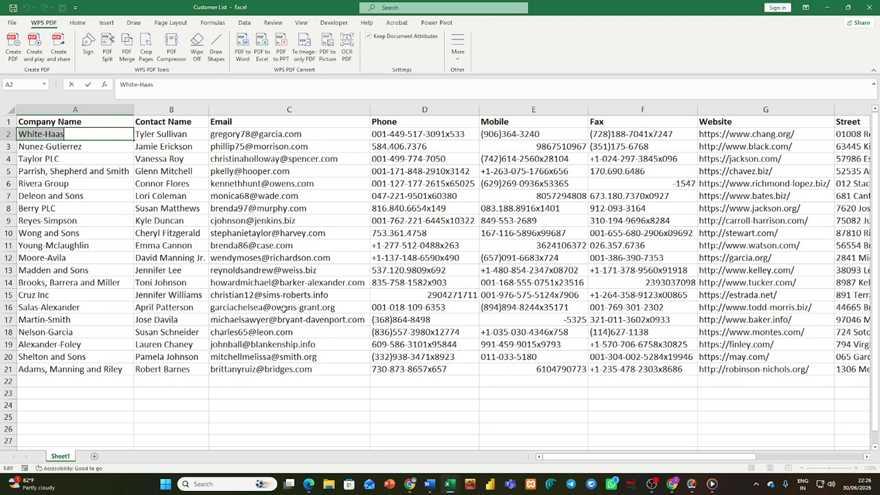
pyautogui.moveTo(673, 483)
pyautogui.click(670, 423)
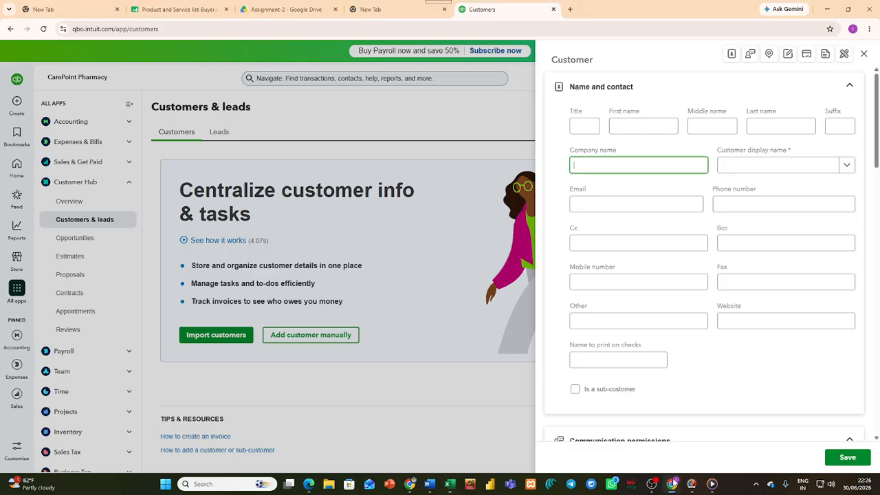
pyautogui.hotkey('ctrl', 'v')
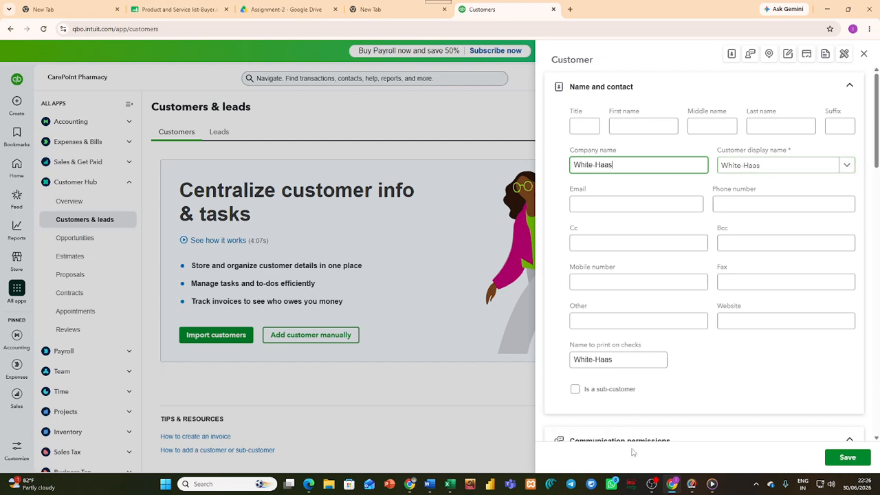
# Copy the White-Haas contact name from the Customer List workbook into the First name field of the QuickBooks customer form.
pyautogui.hotkey('alt', 'Tab')
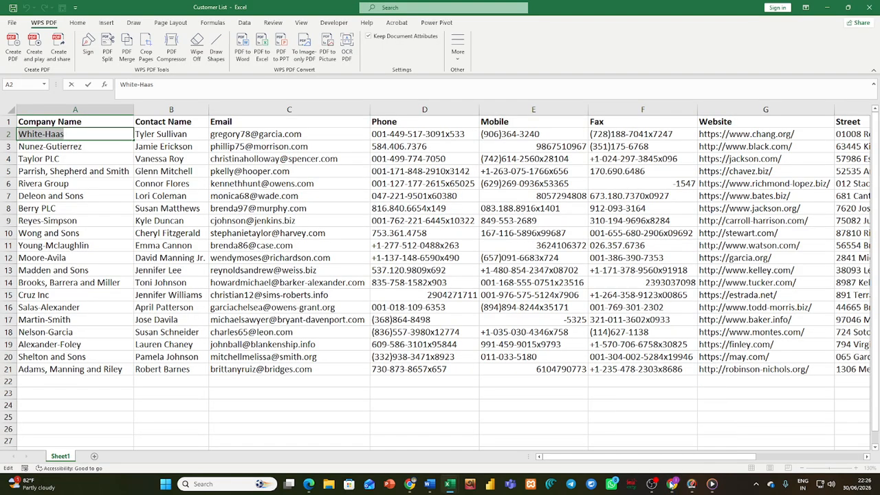
pyautogui.click(177, 134)
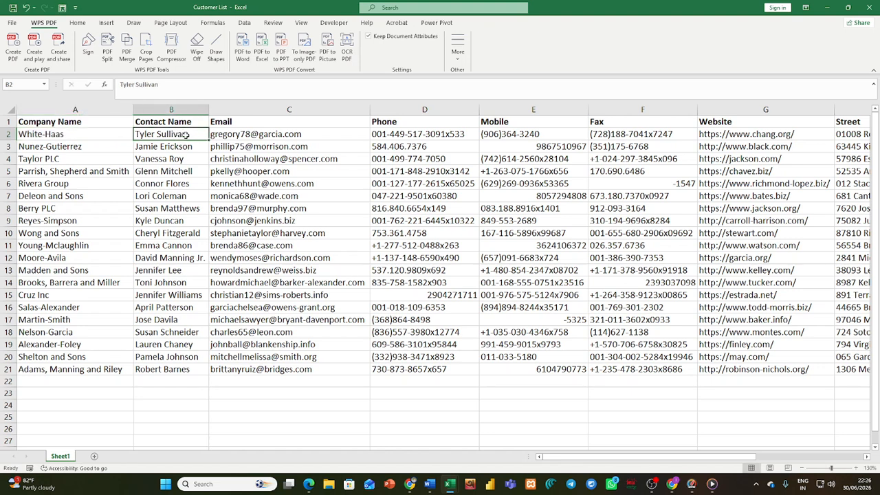
pyautogui.doubleClick(185, 135)
pyautogui.tripleClick(185, 135)
pyautogui.hotkey('ctrl', 'c')
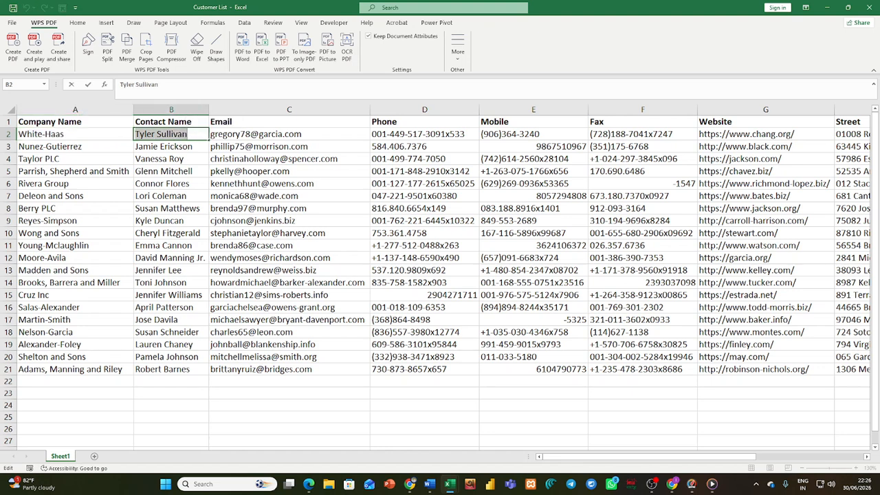
pyautogui.click(674, 484)
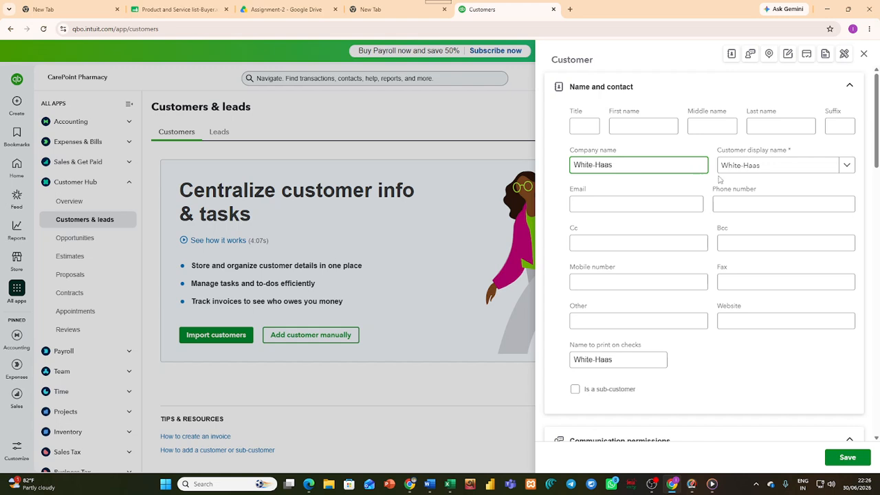
pyautogui.click(639, 129)
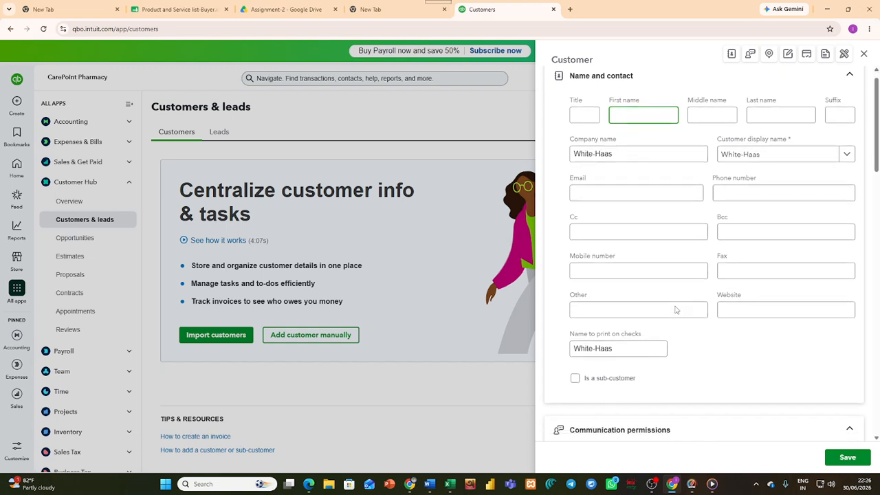
pyautogui.scroll(-2, 673, 309)
pyautogui.scroll(2, 677, 282)
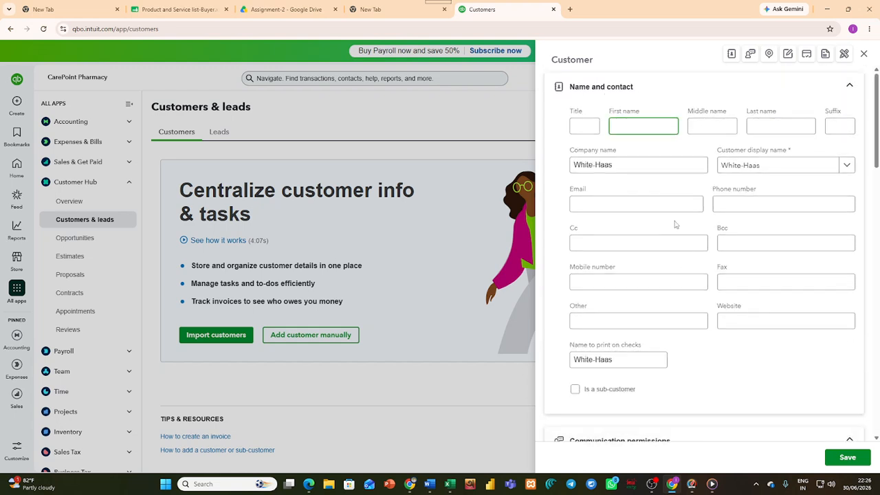
pyautogui.hotkey('ctrl', 'v')
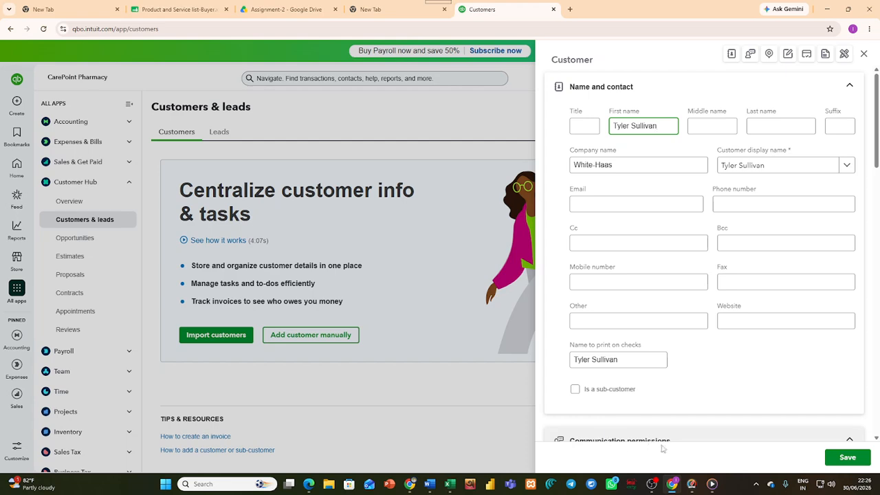
# Return to the Customer List workbook in Excel and copy the White-Haas contact's email address from row 2.
pyautogui.click(671, 484)
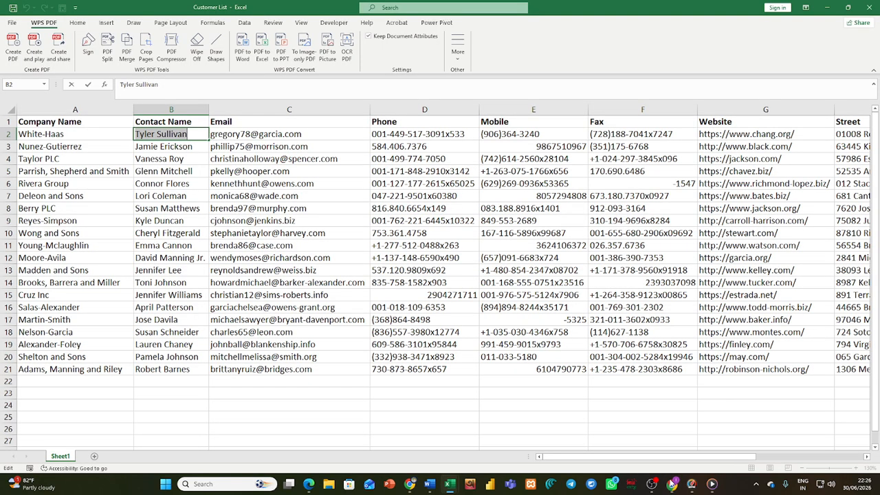
pyautogui.click(307, 137)
pyautogui.hotkey('ctrl', 'Down')
pyautogui.click(307, 136)
pyautogui.doubleClick(305, 136)
pyautogui.doubleClick(305, 135)
pyautogui.hotkey('ctrl', 'c')
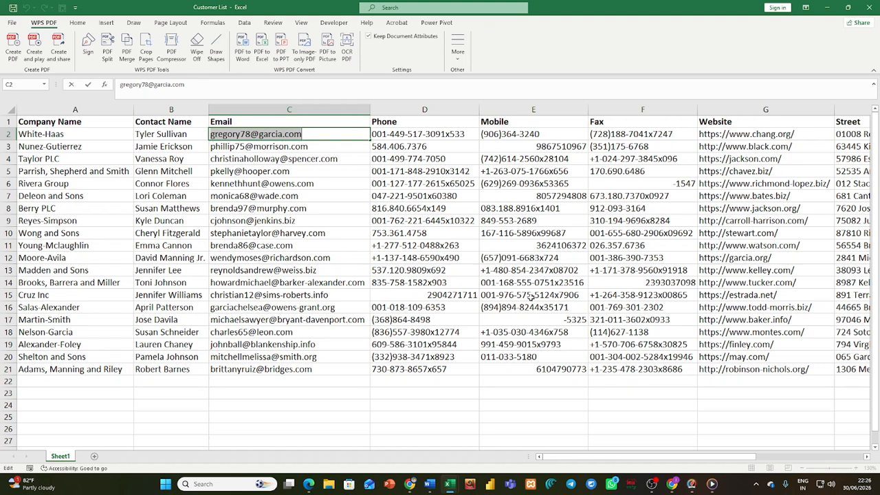
# Switch back to the QuickBooks customer form and fill its Email field with the copied address.
pyautogui.click(671, 484)
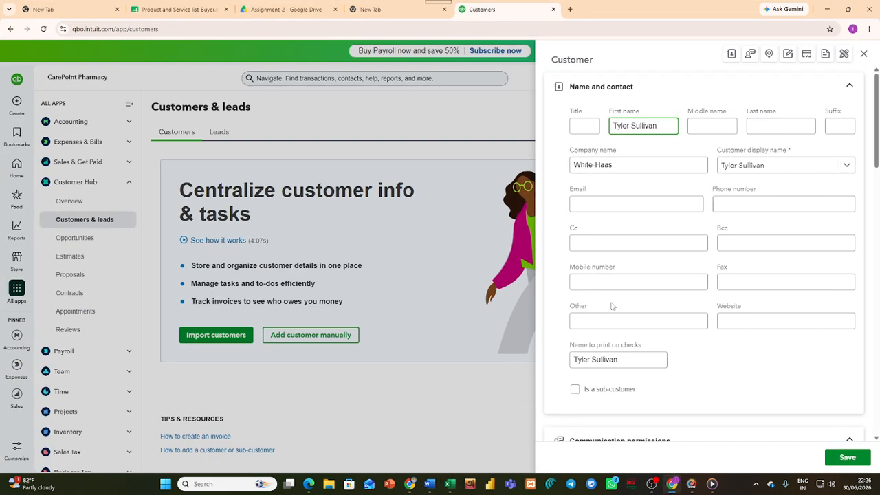
pyautogui.scroll(-1, 615, 318)
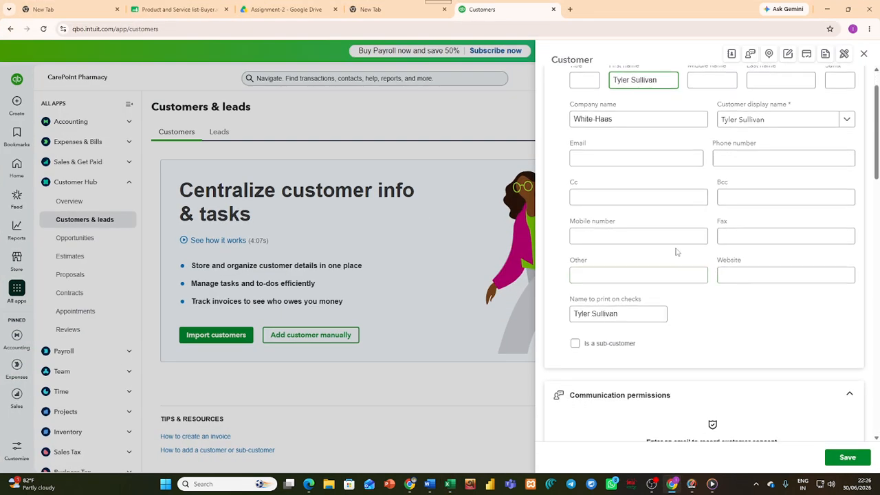
pyautogui.scroll(-2, 718, 279)
pyautogui.scroll(4, 664, 314)
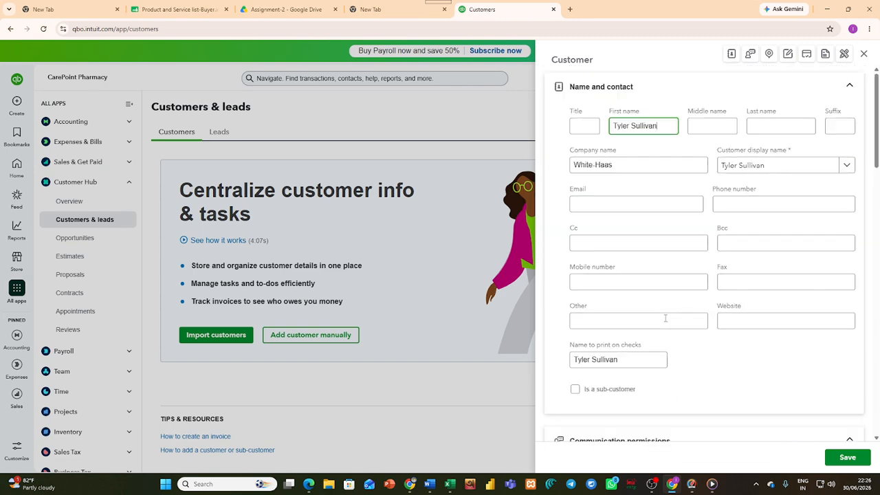
pyautogui.scroll(-5, 665, 317)
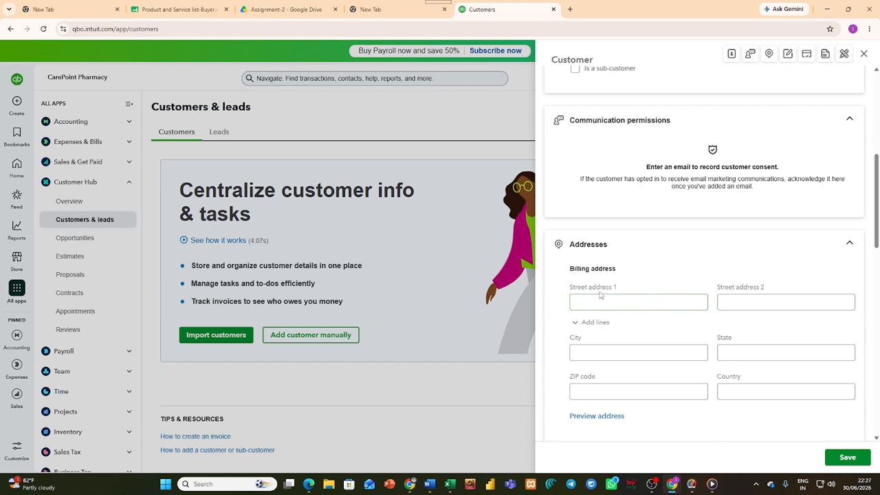
pyautogui.scroll(-1, 603, 306)
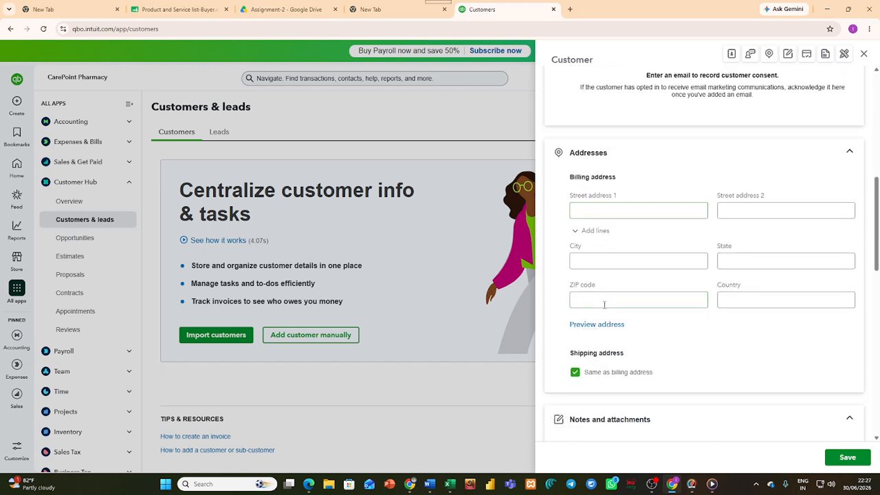
pyautogui.scroll(-2, 604, 303)
pyautogui.scroll(2, 604, 306)
pyautogui.scroll(5, 613, 301)
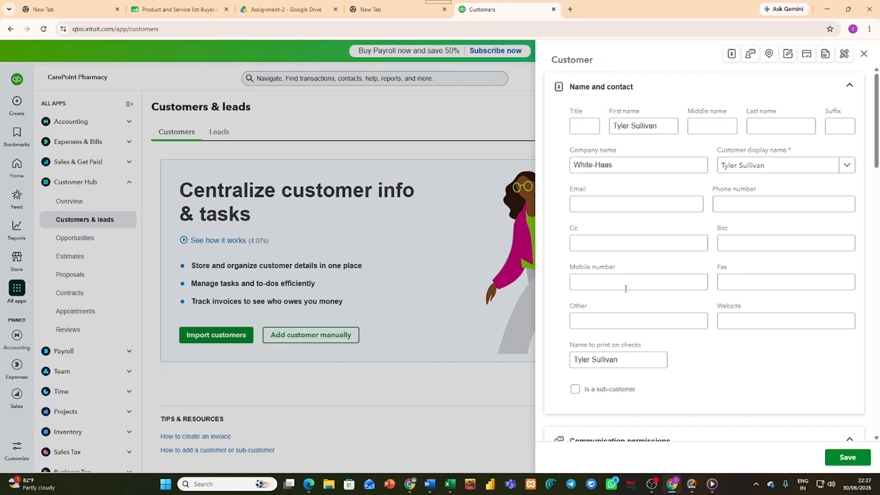
pyautogui.click(596, 206)
pyautogui.hotkey('ctrl', 'v')
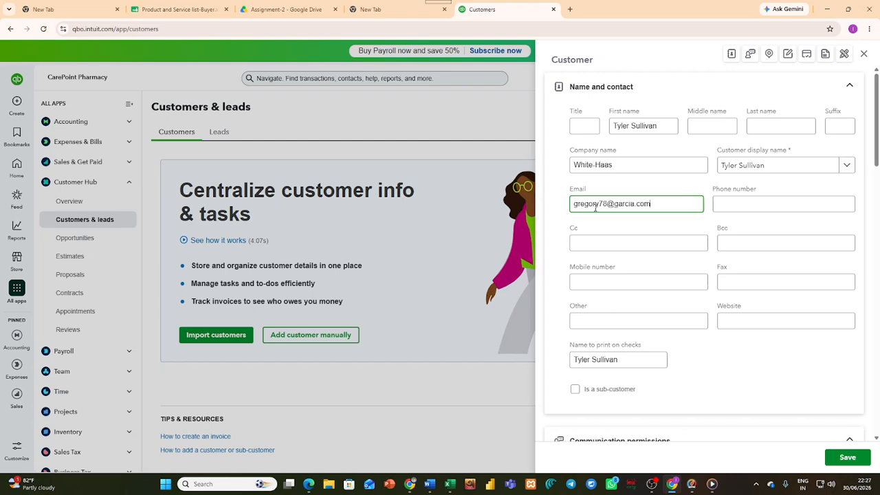
# Return to the Customer List workbook in Excel and copy the White-Haas phone number from row 2.
pyautogui.click(675, 485)
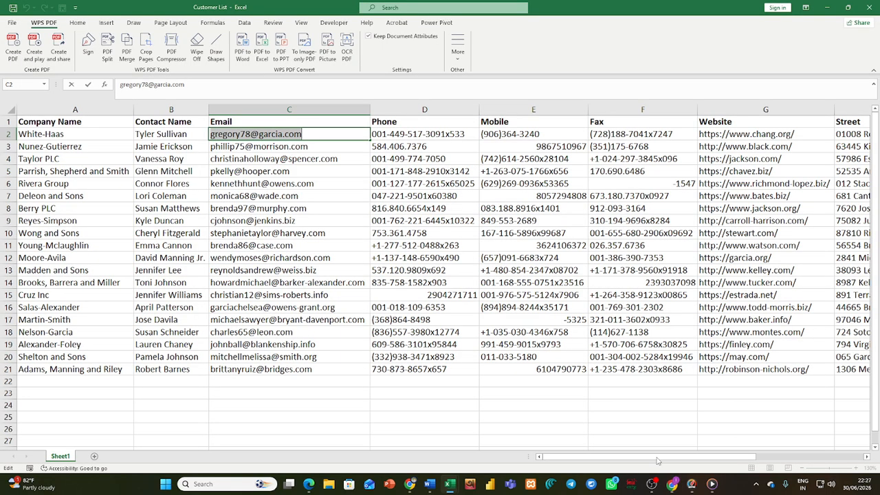
pyautogui.click(432, 134)
pyautogui.doubleClick(433, 133)
pyautogui.hotkey('ctrl', 'c')
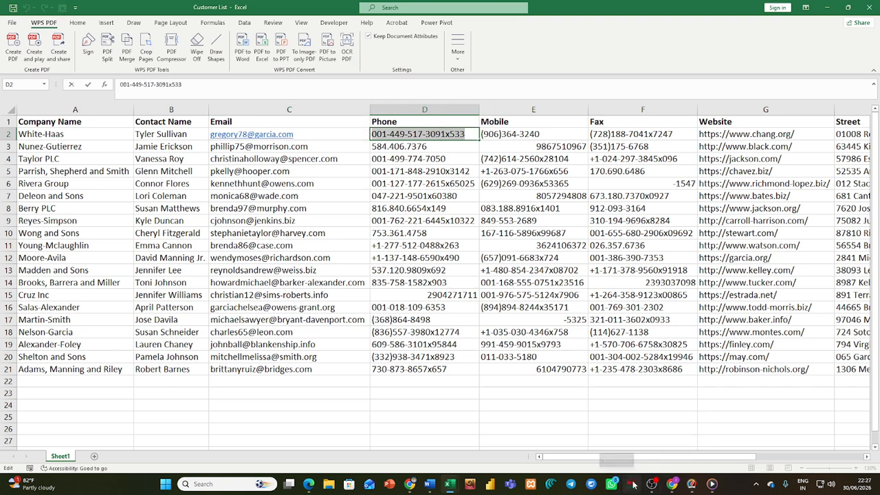
# Switch to the QuickBooks customer form and fill its Phone number field with the copied White-Haas number.
pyautogui.click(673, 484)
pyautogui.click(723, 206)
pyautogui.hotkey('ctrl', 'v')
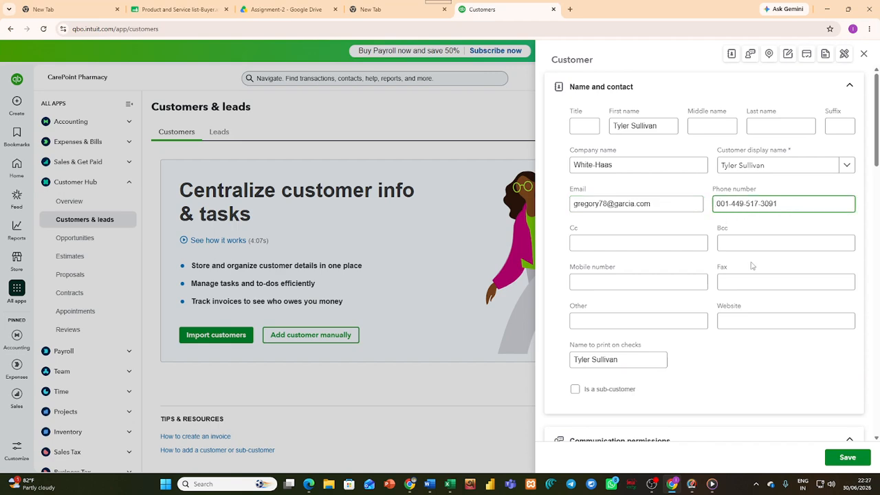
# Return to the Customer List workbook in Excel and copy the White-Haas mobile number from row 2.
pyautogui.hotkey('alt', 'Tab')
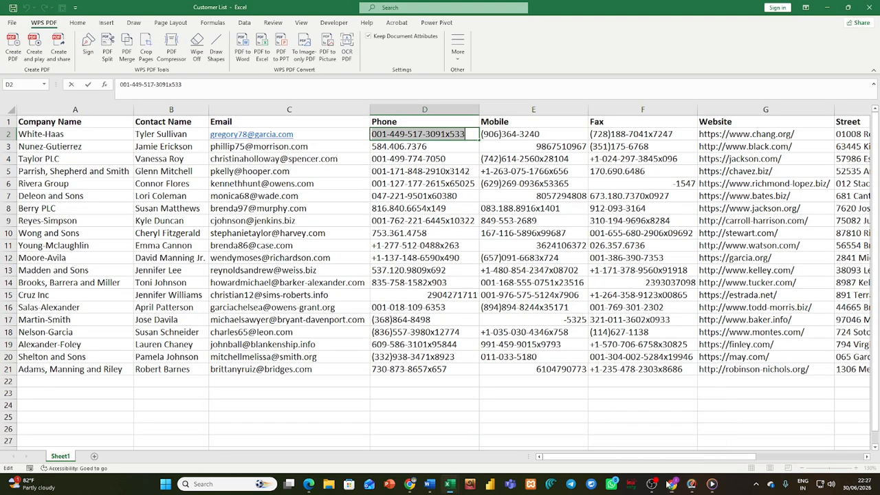
pyautogui.click(515, 135)
pyautogui.tripleClick(514, 134)
pyautogui.hotkey('ctrl', 'c')
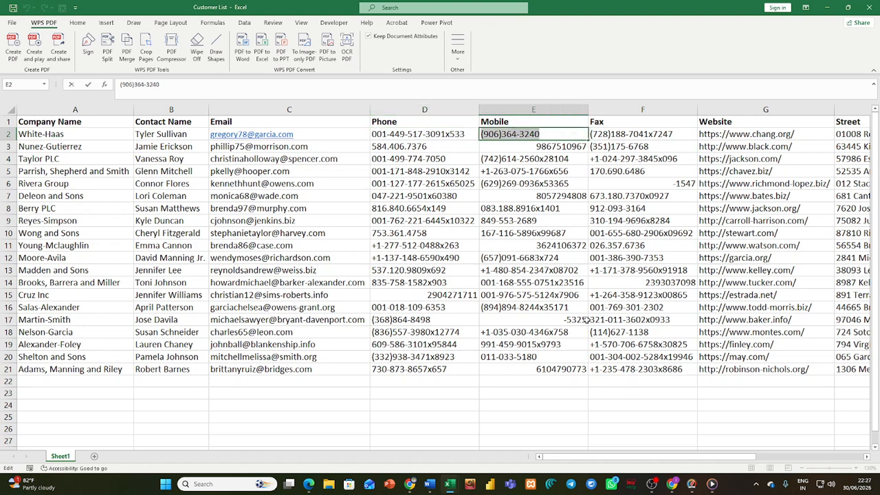
# Switch to the QuickBooks customer form, look through its sections, and paste the copied number into the Mobile number field.
pyautogui.click(672, 483)
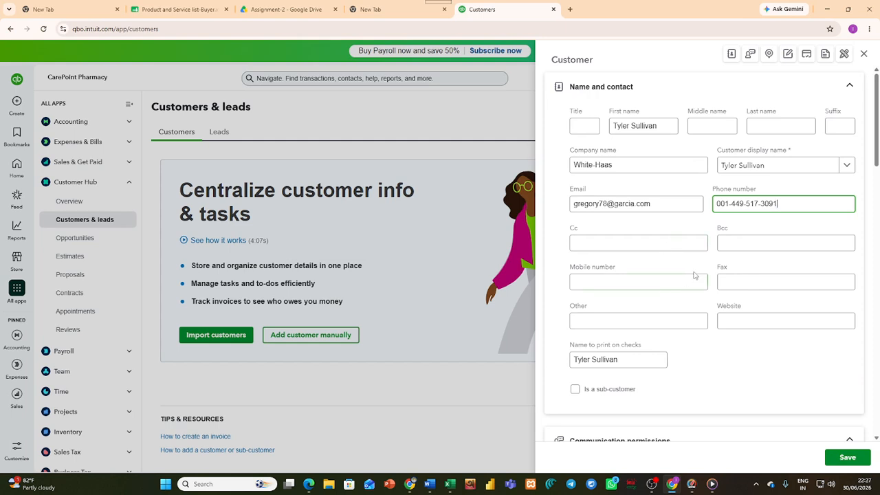
pyautogui.scroll(-6, 709, 253)
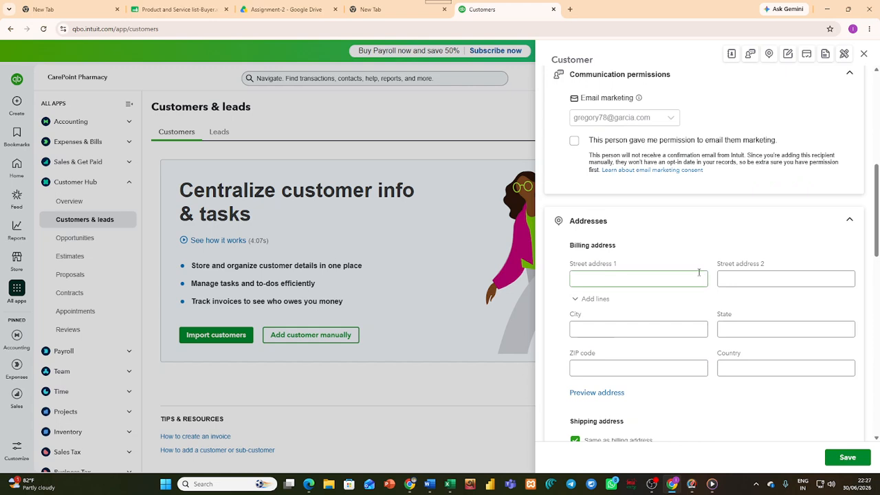
pyautogui.scroll(-5, 697, 275)
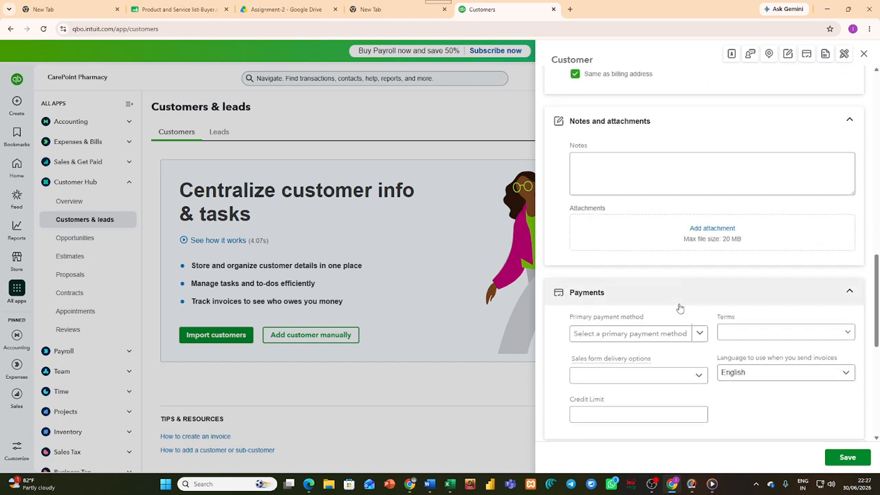
pyautogui.scroll(-5, 679, 308)
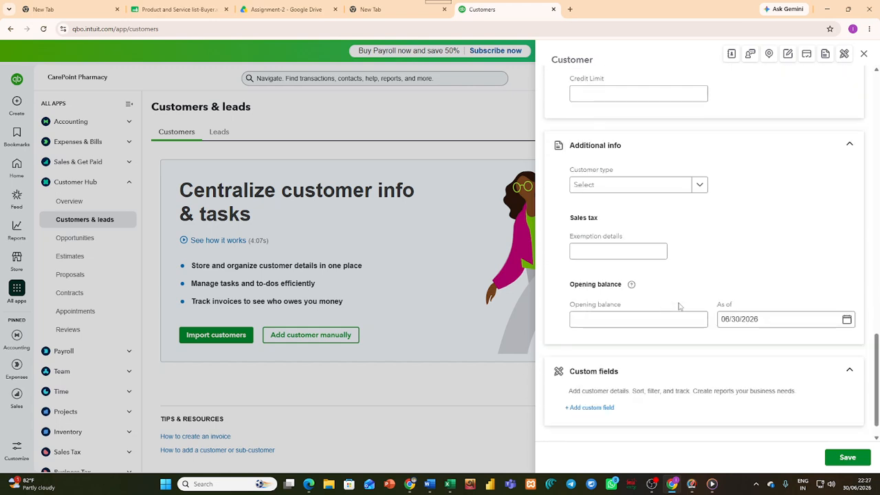
pyautogui.scroll(10, 679, 307)
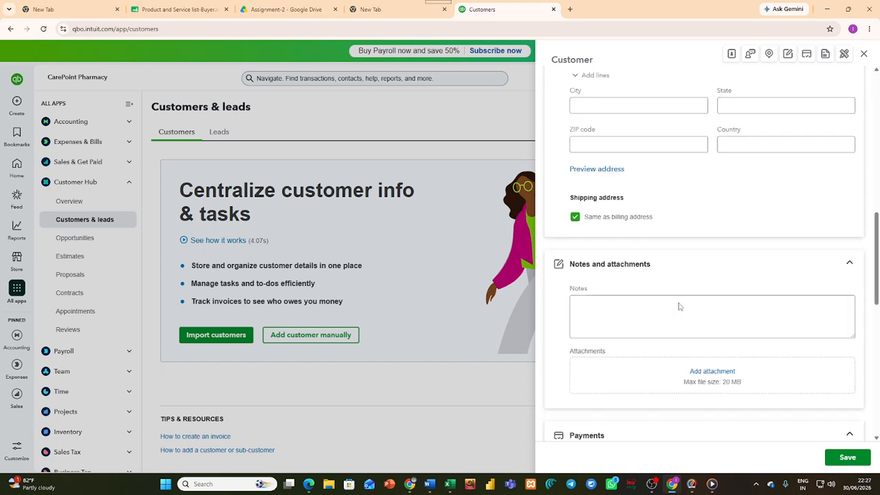
pyautogui.scroll(4, 679, 301)
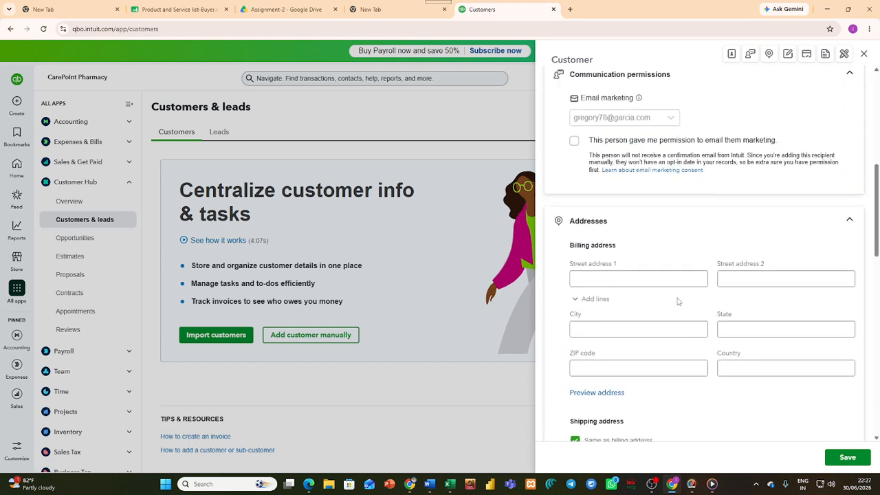
pyautogui.scroll(2, 675, 297)
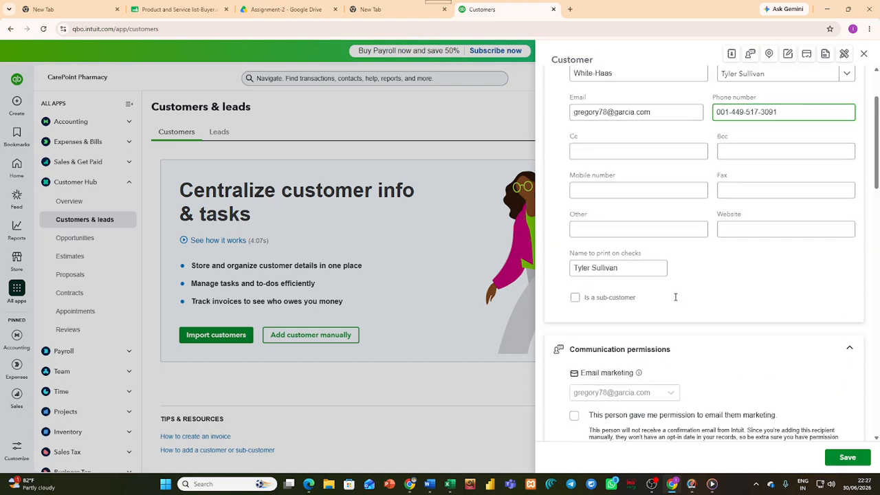
pyautogui.scroll(1, 674, 300)
pyautogui.click(642, 282)
pyautogui.hotkey('ctrl', 'v')
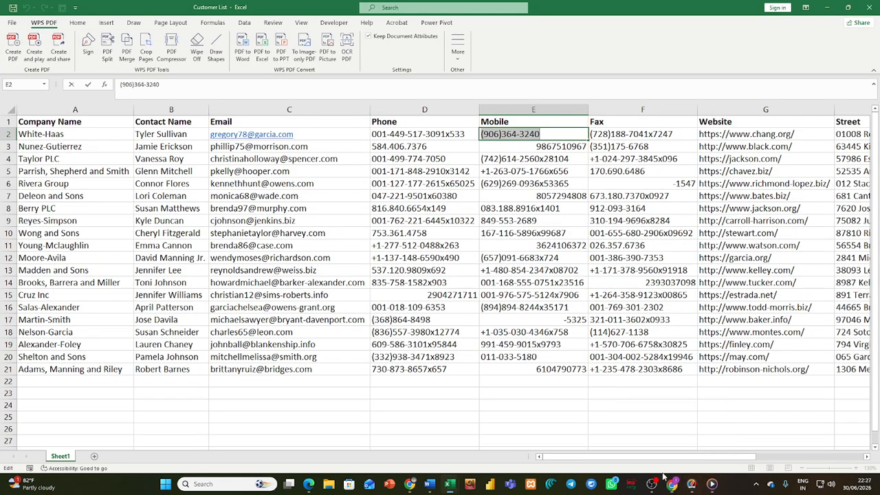
# Copy the White-Haas fax number from row 2 of the Customer List workbook into the Fax field of the QuickBooks customer form.
pyautogui.hotkey('alt', 'Tab')
pyautogui.click(611, 137)
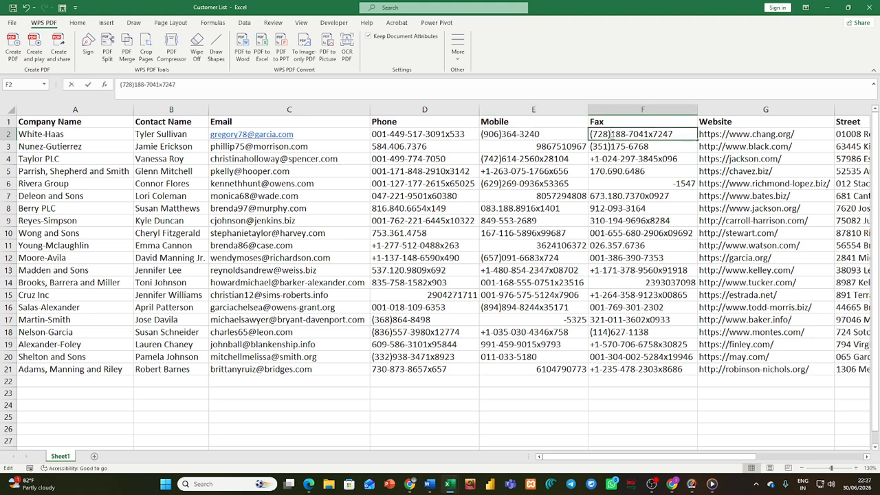
pyautogui.hotkey('ctrl', 'c')
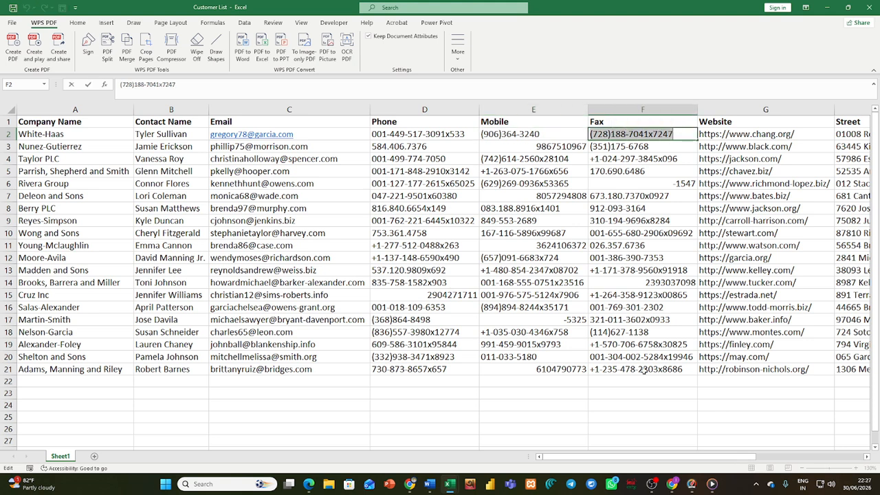
pyautogui.moveTo(671, 484)
pyautogui.click(672, 440)
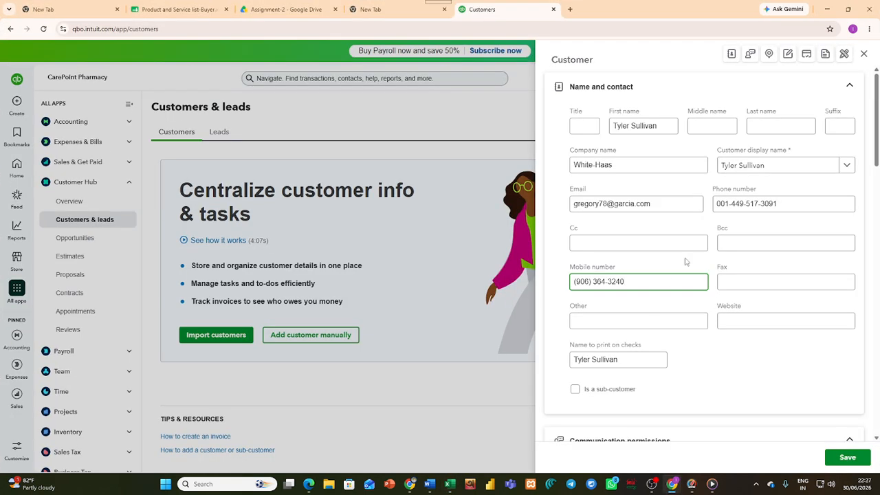
pyautogui.click(726, 276)
pyautogui.hotkey('ctrl', 'v')
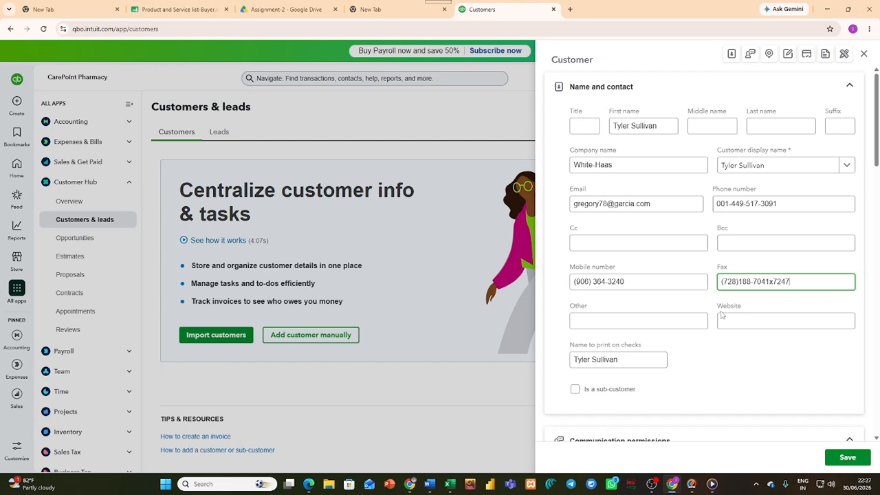
pyautogui.click(672, 484)
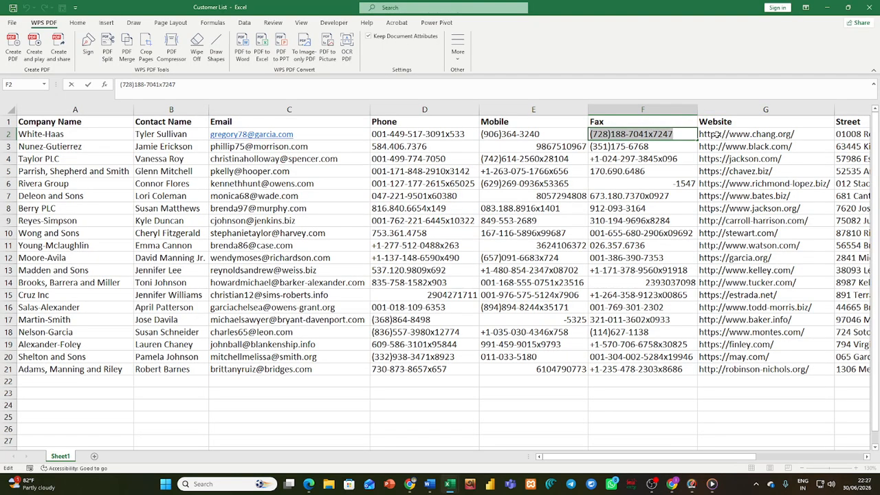
pyautogui.click(716, 134)
pyautogui.doubleClick(718, 134)
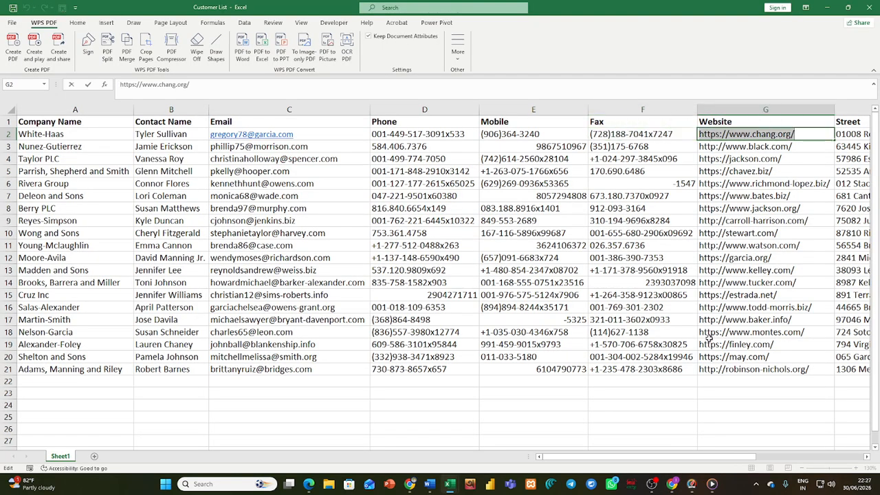
pyautogui.click(672, 484)
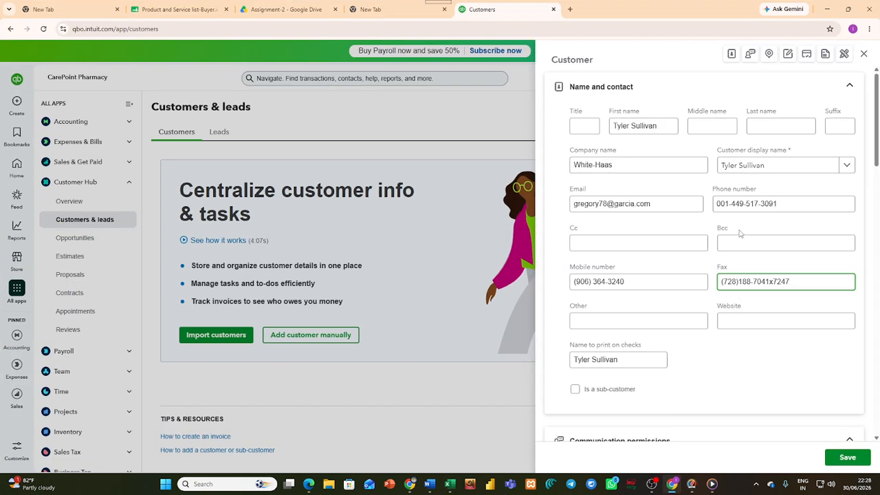
pyautogui.scroll(-1, 758, 227)
pyautogui.click(749, 273)
pyautogui.hotkey('ctrl', 'v')
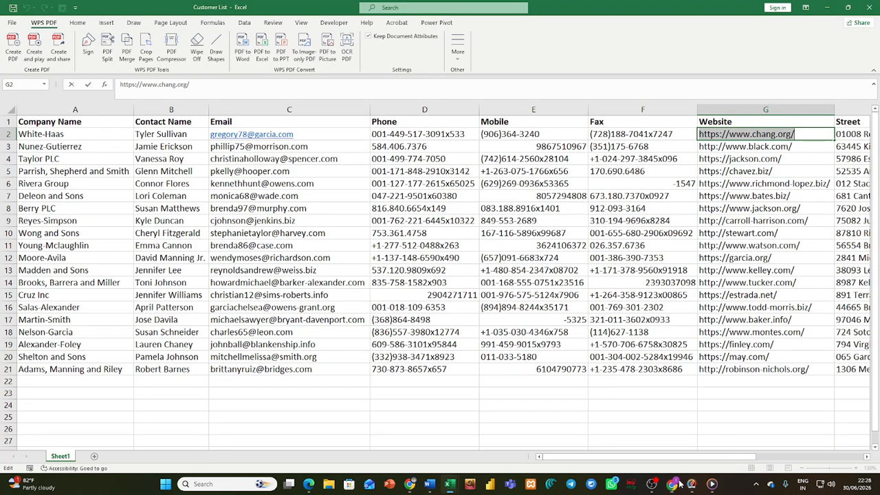
# Copy the White-Haas street from the Customer List workbook into Street address 1 of the billing address in the QuickBooks customer form.
pyautogui.click(675, 484)
pyautogui.moveTo(583, 457); pyautogui.dragTo(653, 465)
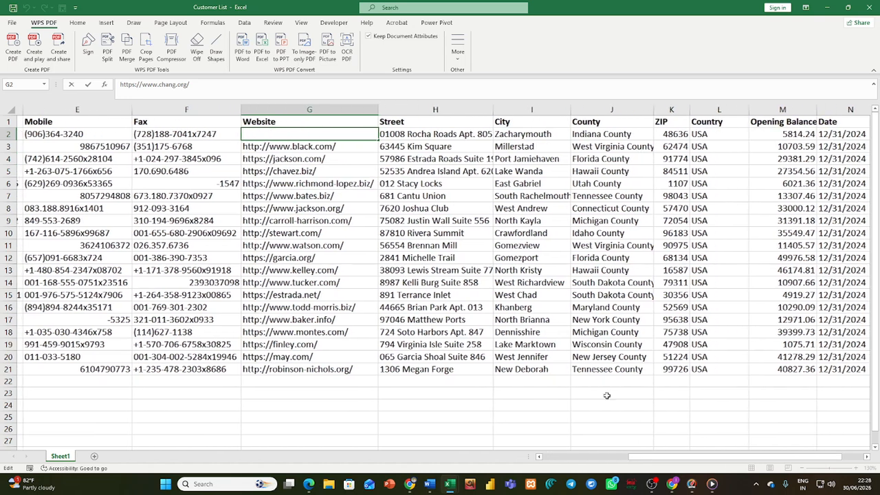
pyautogui.click(412, 134)
pyautogui.hotkey('ctrl', 'c')
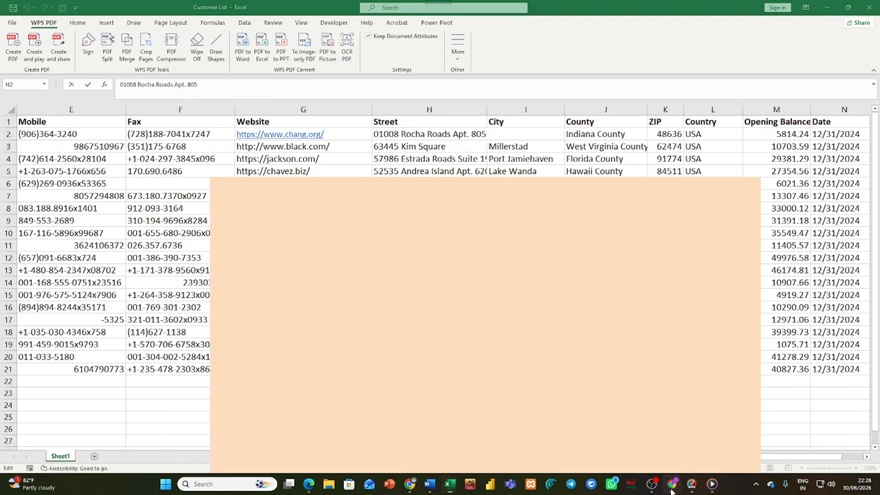
pyautogui.click(672, 483)
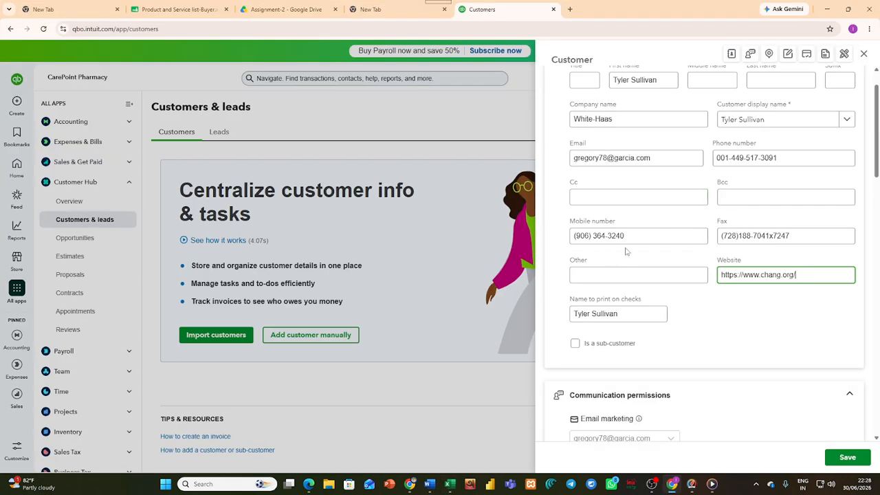
pyautogui.scroll(1, 637, 241)
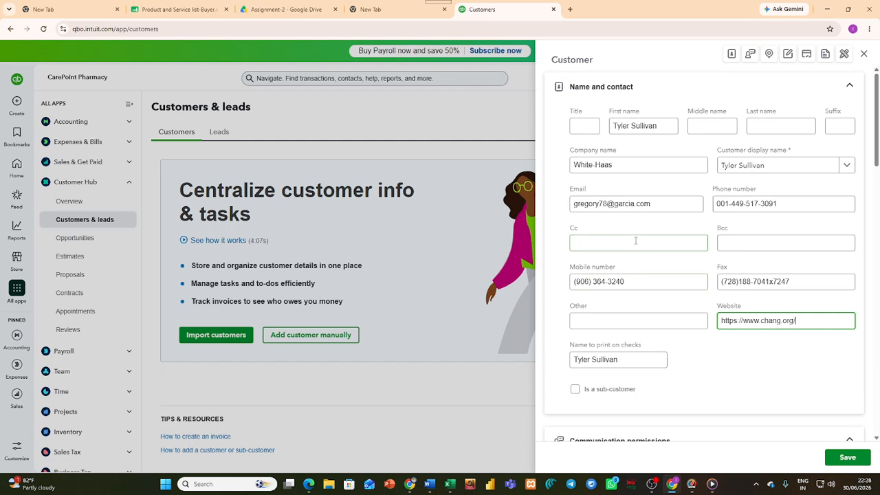
pyautogui.scroll(-5, 635, 241)
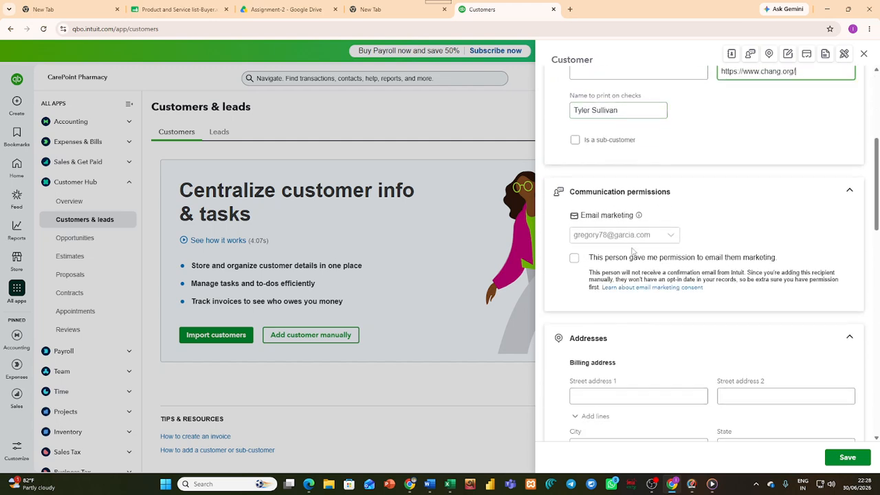
pyautogui.scroll(-1, 636, 253)
pyautogui.click(614, 280)
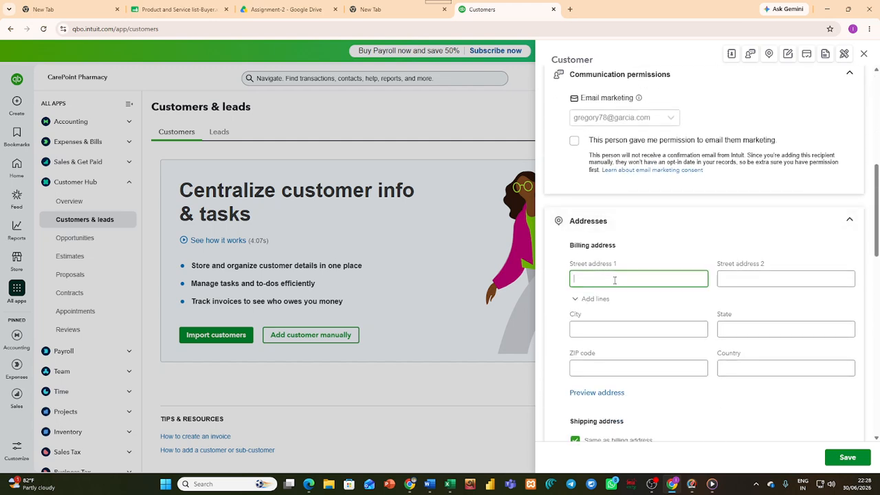
pyautogui.hotkey('ctrl', 'v')
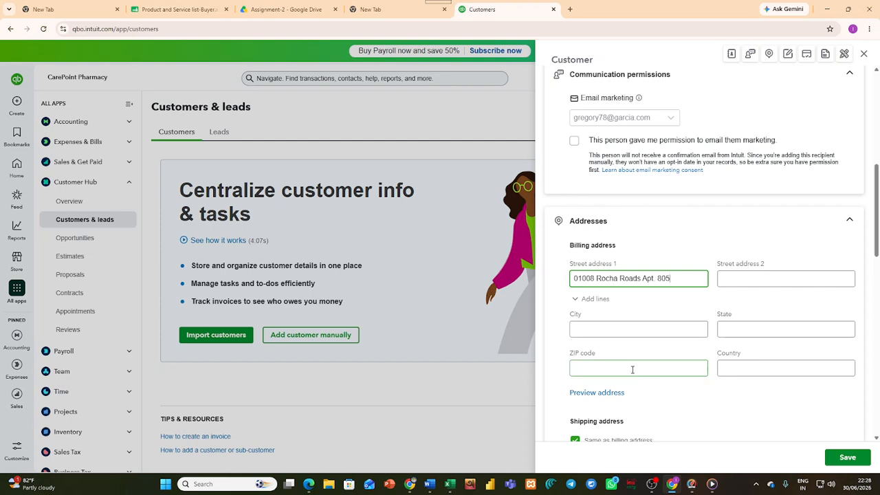
# Copy the White-Haas city from row 2 of the Customer List workbook into the billing address City field in QuickBooks.
pyautogui.click(671, 484)
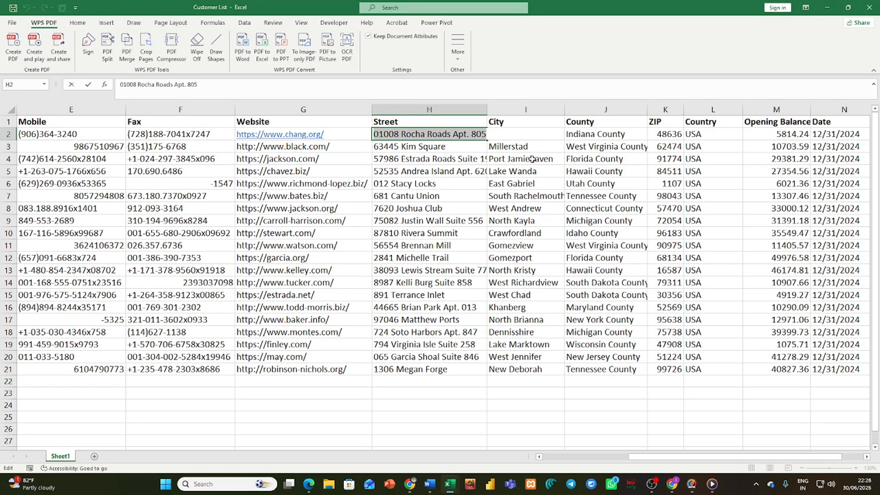
pyautogui.press('Escape')
pyautogui.click(534, 192)
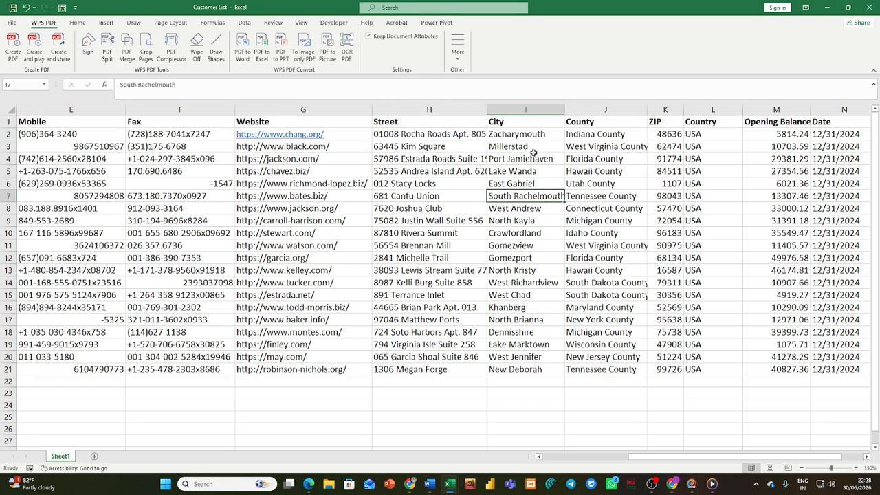
pyautogui.doubleClick(531, 137)
pyautogui.doubleClick(531, 135)
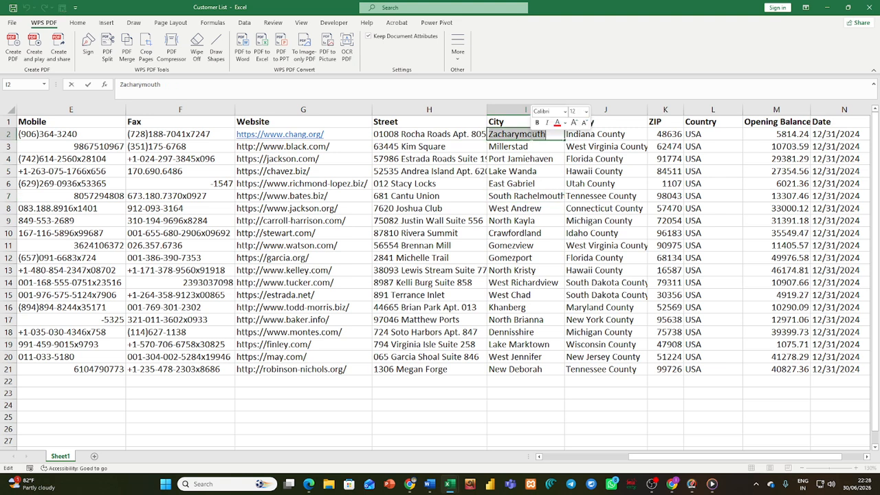
pyautogui.click(673, 485)
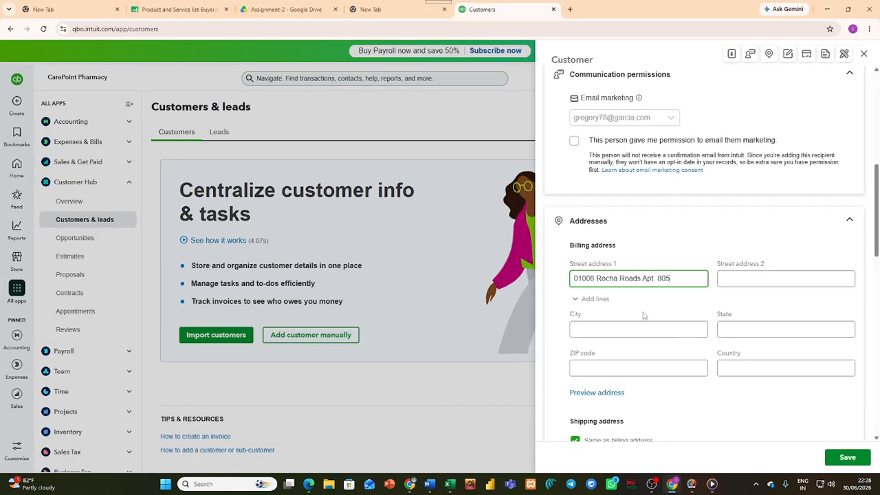
pyautogui.click(637, 331)
pyautogui.hotkey('ctrl', 'v')
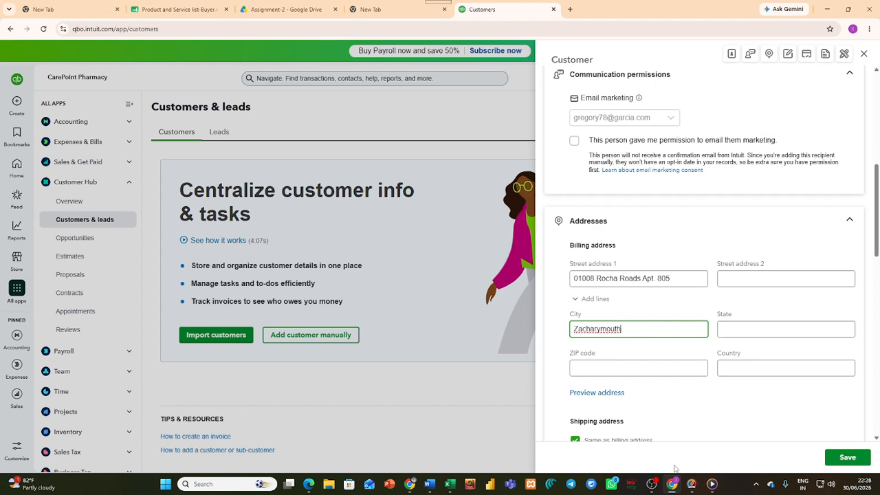
# Copy the White-Haas county from row 2 of the Customer List workbook into the billing address Country field in QuickBooks.
pyautogui.click(672, 484)
pyautogui.click(580, 136)
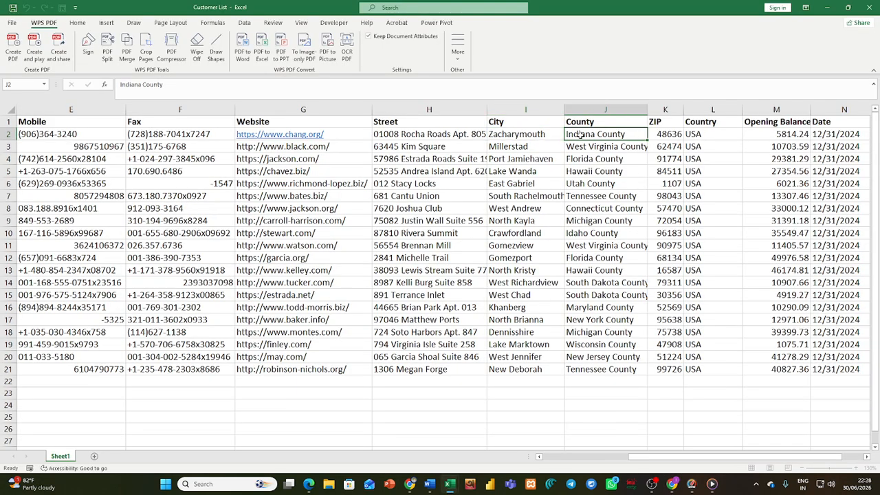
pyautogui.hotkey('ctrl', 'c')
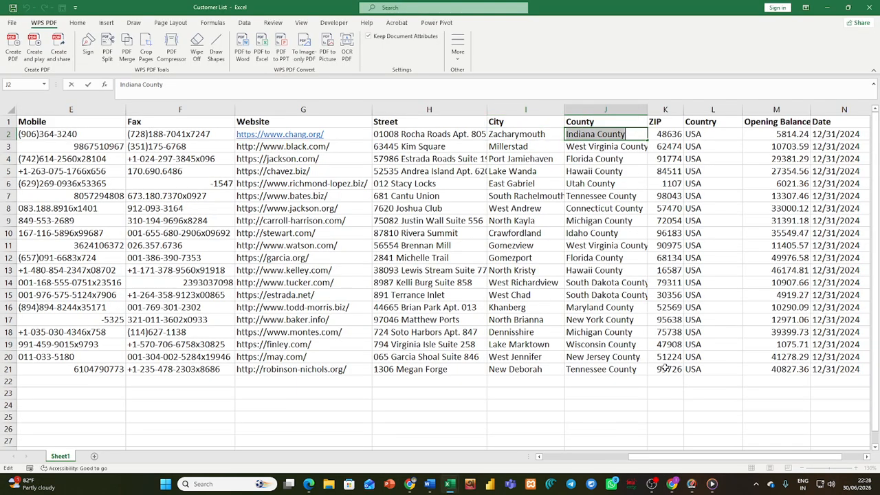
pyautogui.click(675, 443)
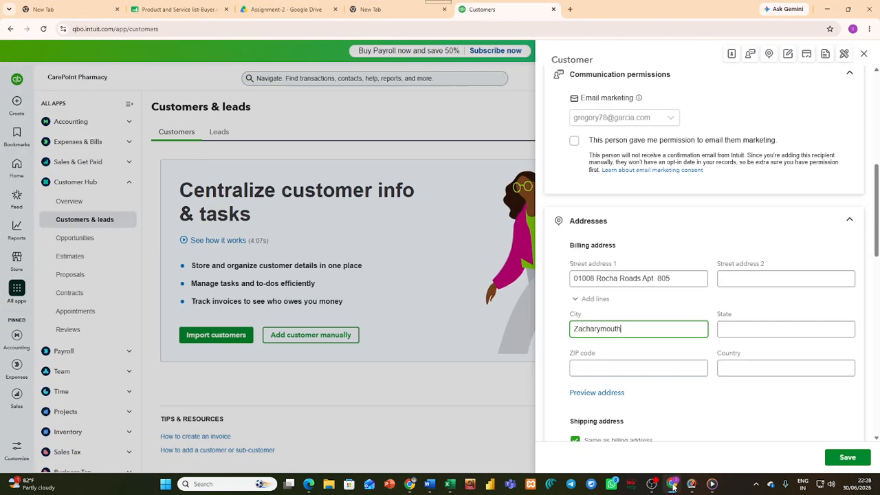
pyautogui.click(726, 370)
pyautogui.hotkey('ctrl', 'v')
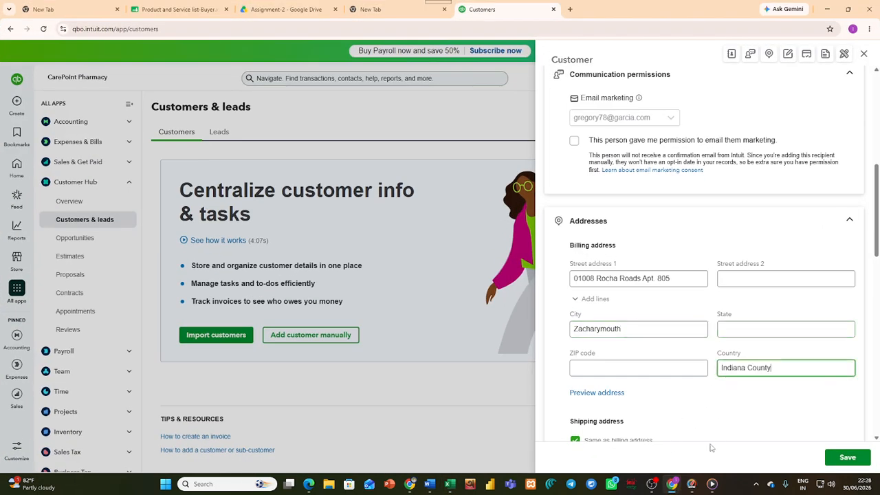
# Copy the White-Haas ZIP from row 2 of the Customer List workbook into the billing address ZIP code field in QuickBooks.
pyautogui.click(671, 483)
pyautogui.click(666, 130)
pyautogui.hotkey('ctrl', 'c')
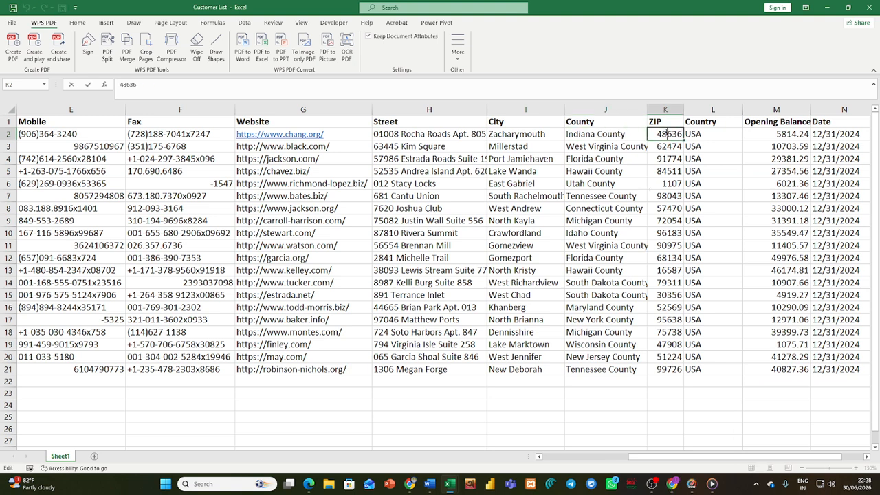
pyautogui.click(671, 483)
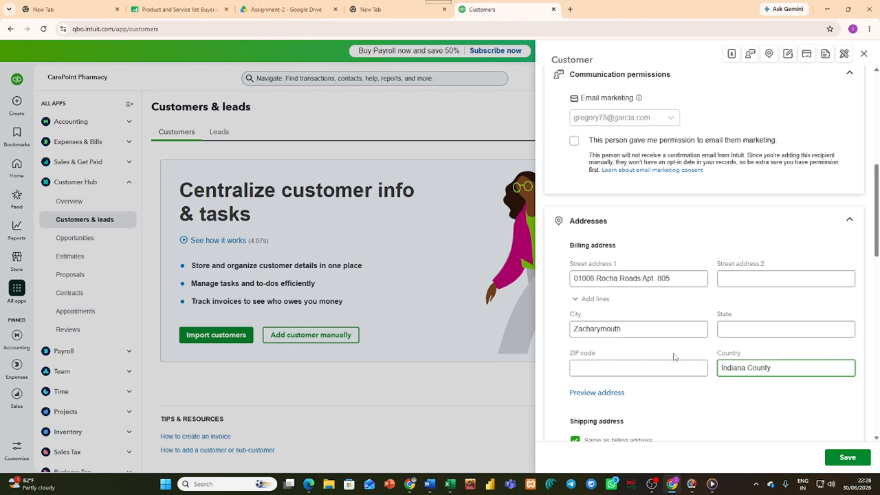
pyautogui.click(628, 372)
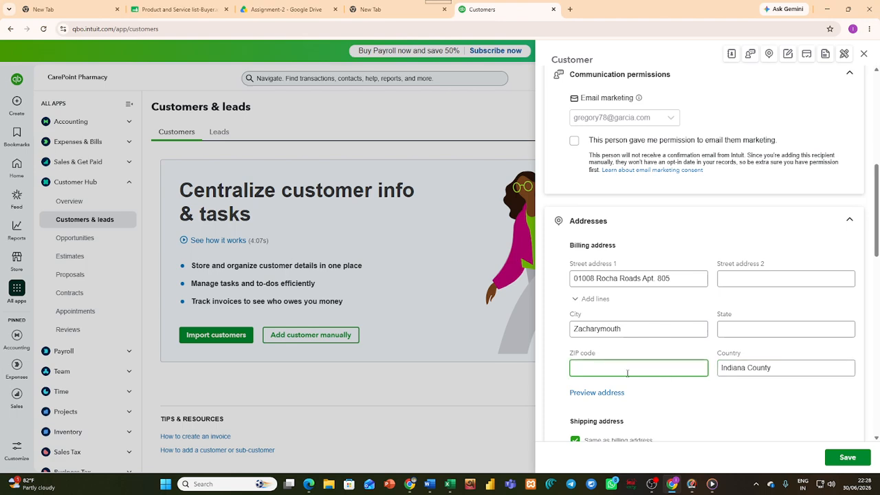
pyautogui.hotkey('ctrl', 'v')
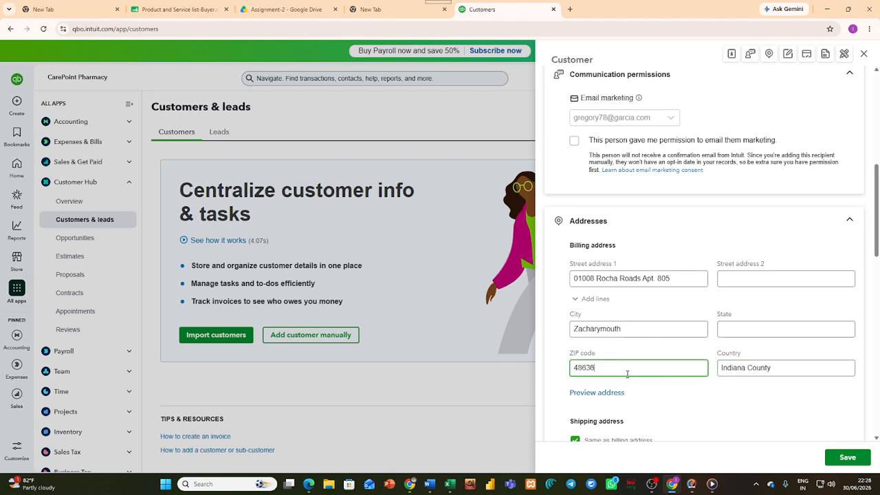
# Look up the White-Haas country in row 2 of the Customer List workbook and return to the QuickBooks customer form.
pyautogui.click(672, 484)
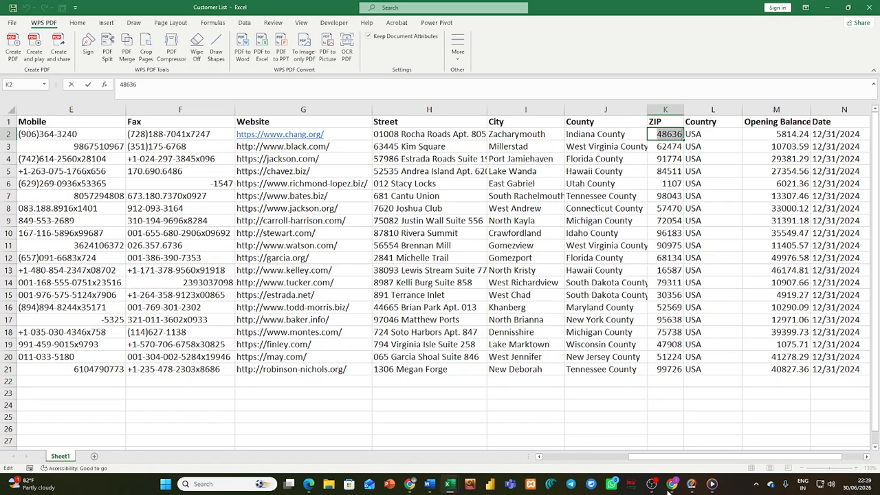
pyautogui.click(670, 485)
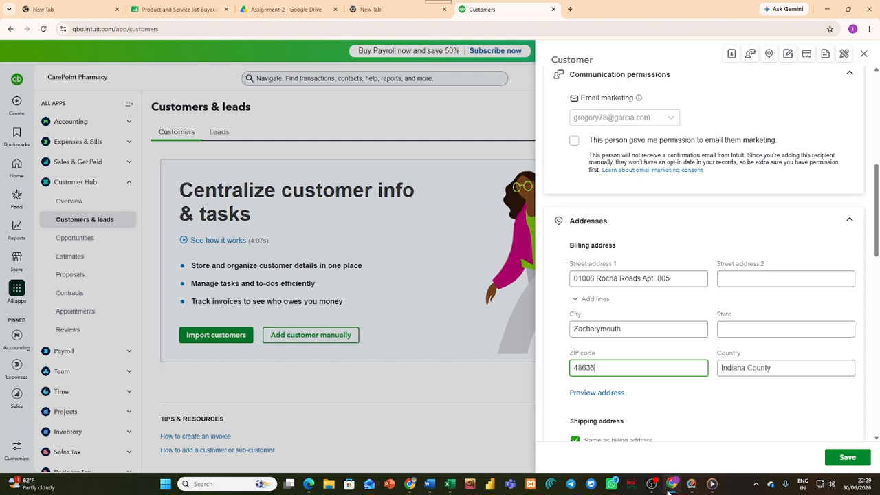
pyautogui.doubleClick(738, 369)
pyautogui.hotkey('ctrl', 'a')
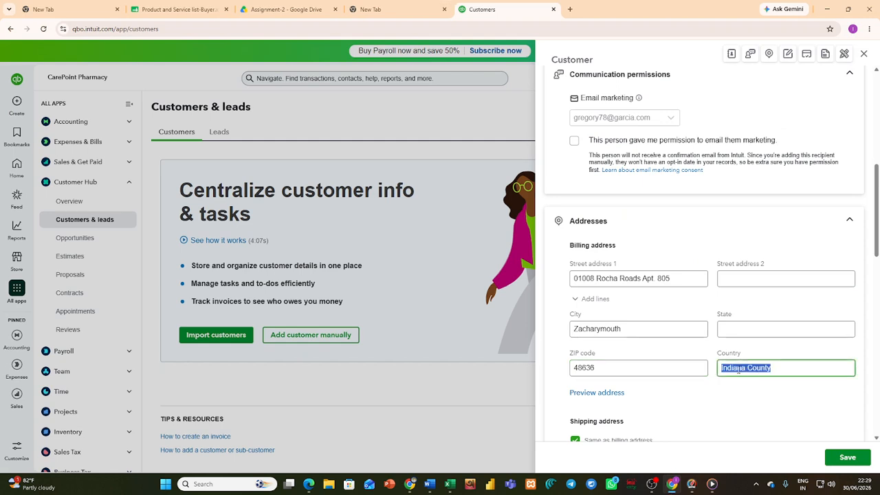
pyautogui.click(670, 486)
pyautogui.doubleClick(702, 135)
pyautogui.doubleClick(701, 135)
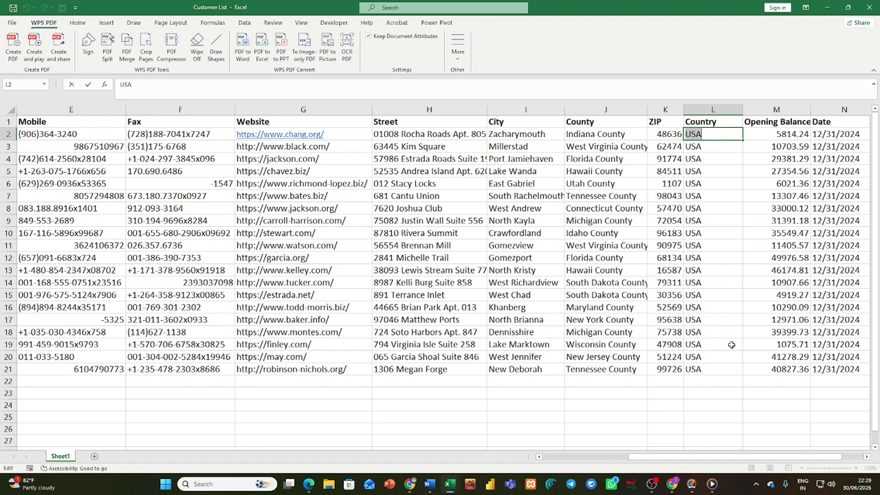
pyautogui.hotkey('alt', 'Tab')
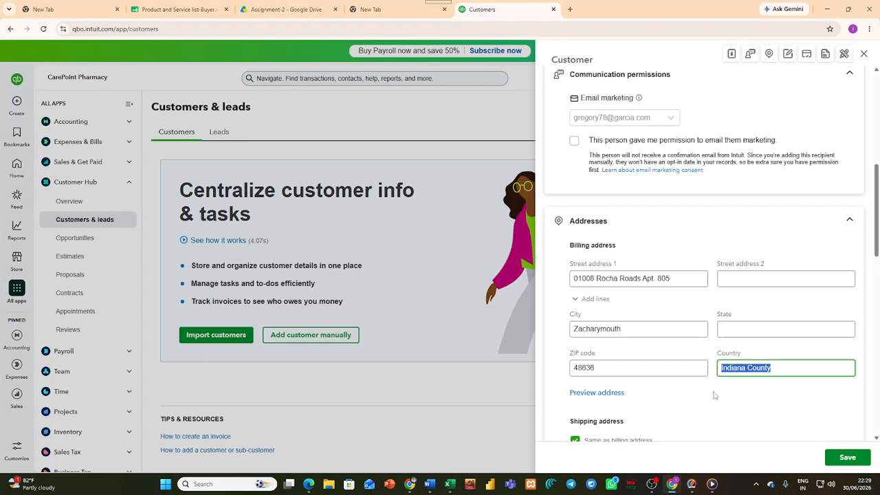
# Enter the county from the billing address Country field into State, and replace the Country value with USA.
pyautogui.scroll(-1, 718, 388)
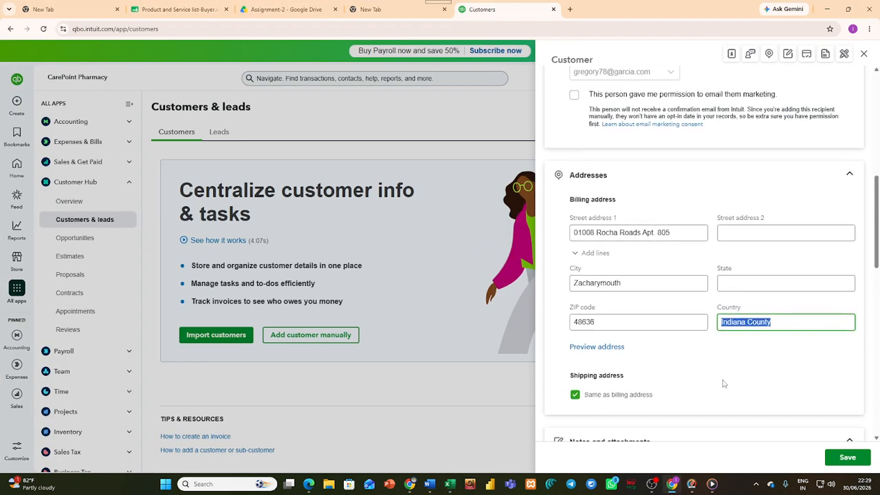
pyautogui.click(746, 281)
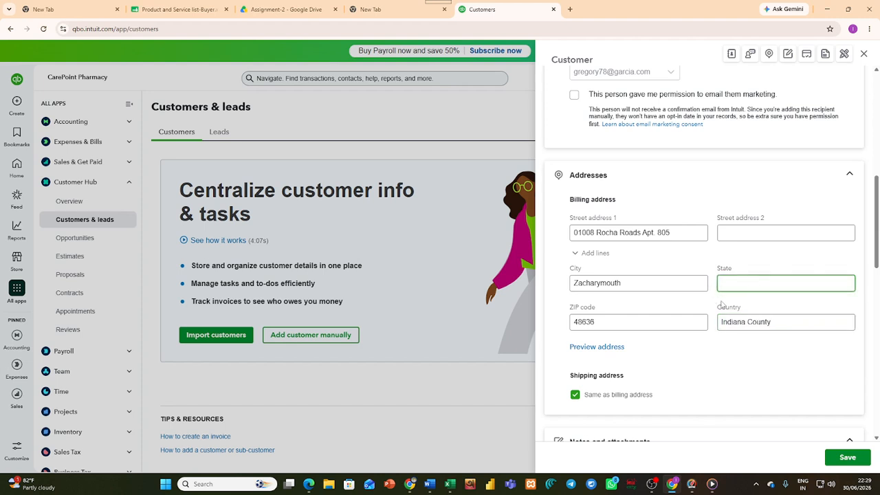
pyautogui.tripleClick(738, 321)
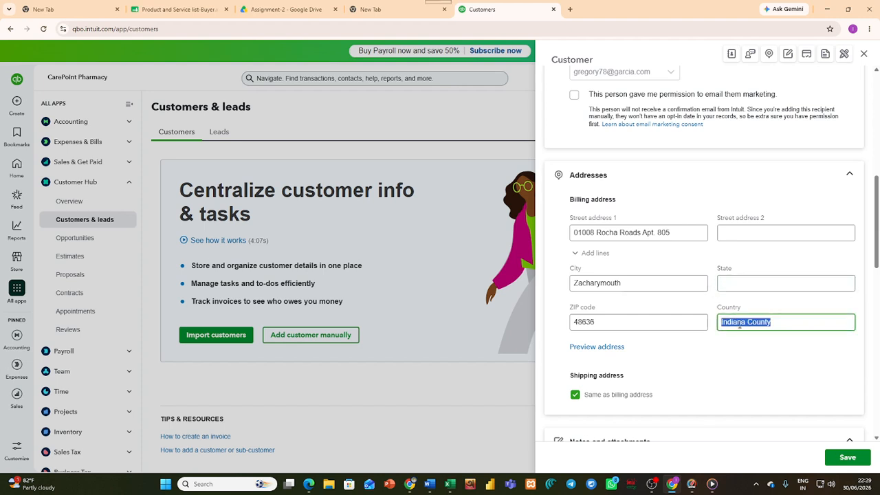
pyautogui.click(729, 282)
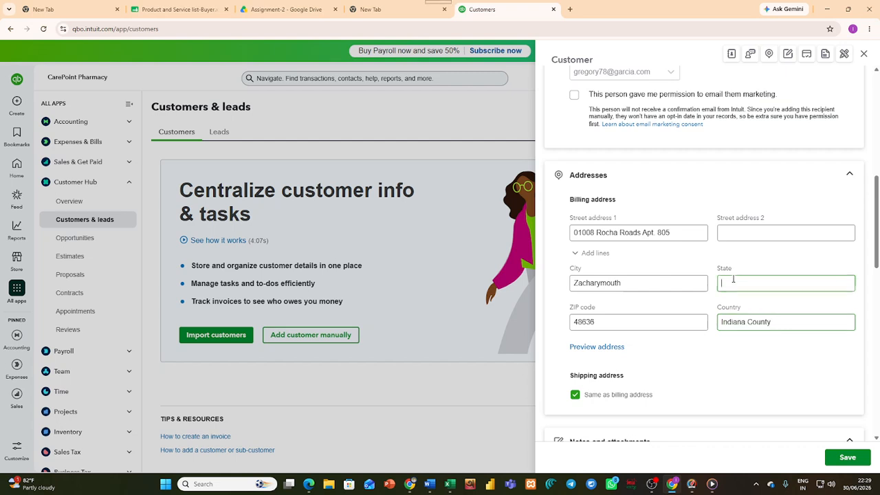
pyautogui.hotkey('ctrl', 'v')
pyautogui.tripleClick(741, 321)
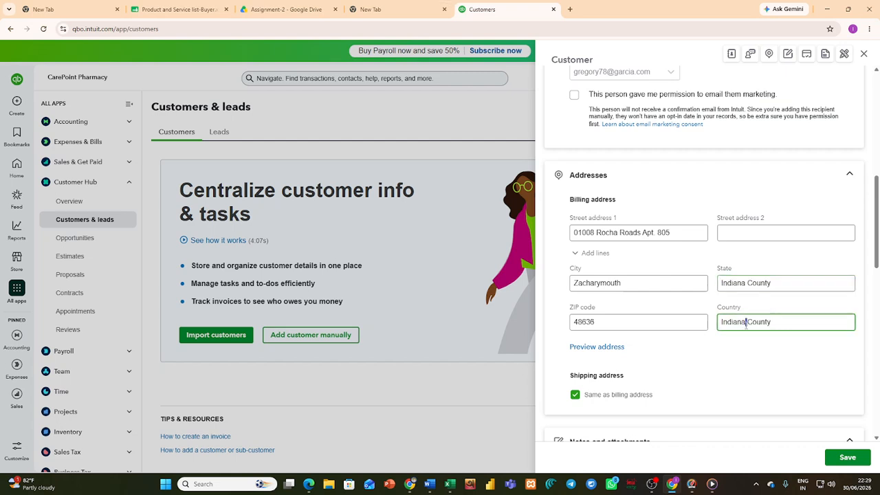
pyautogui.write('USA')
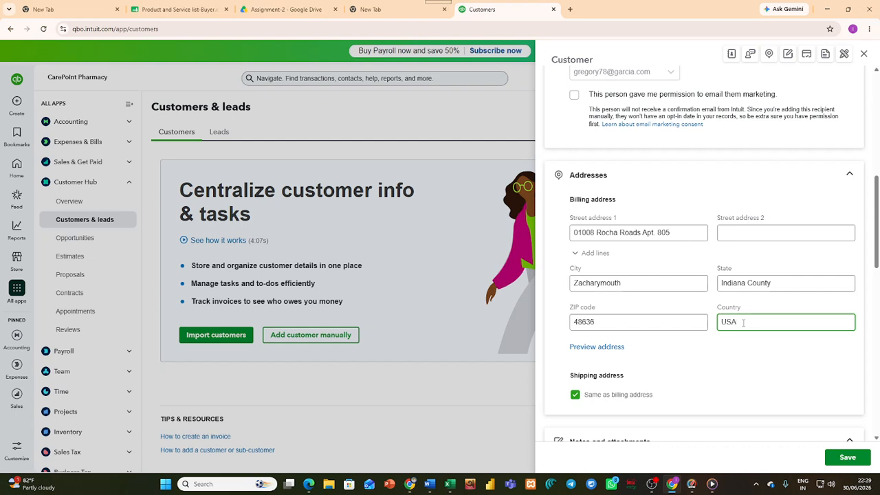
# Leave the primary payment method unselected and set the customer's payment terms to Net 30.
pyautogui.scroll(-3, 742, 321)
pyautogui.moveTo(663, 489)
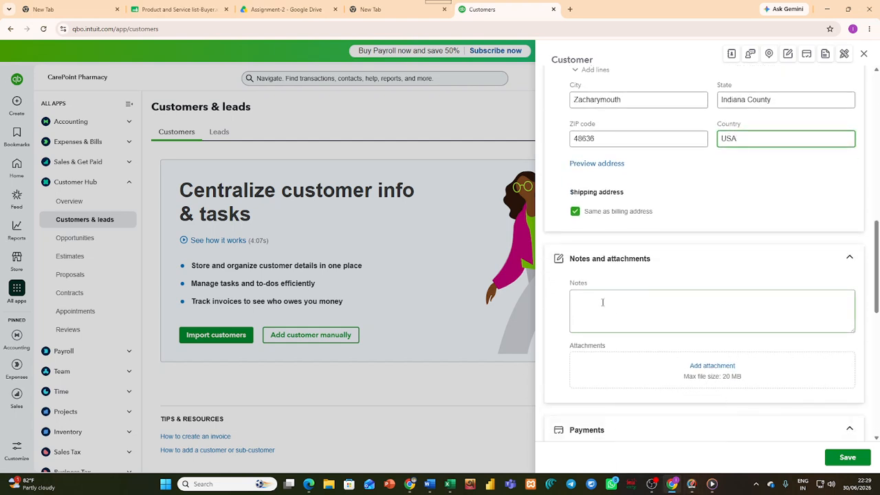
pyautogui.scroll(-2, 603, 302)
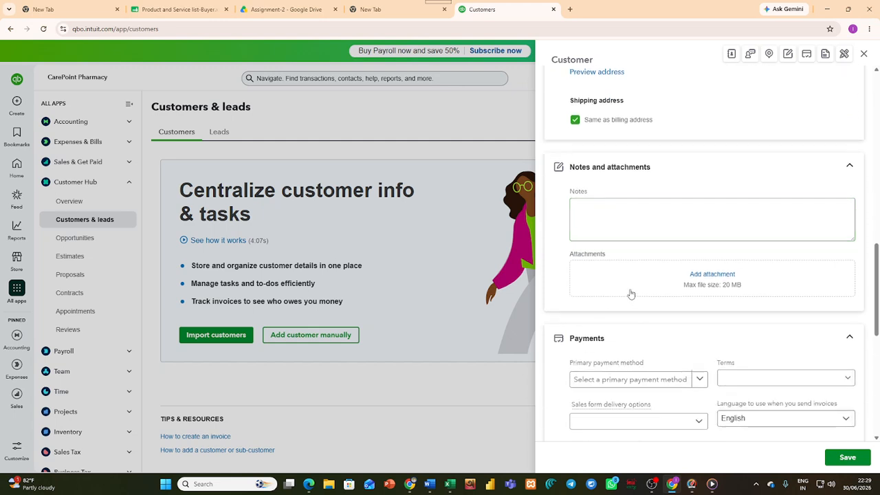
pyautogui.scroll(-2, 630, 302)
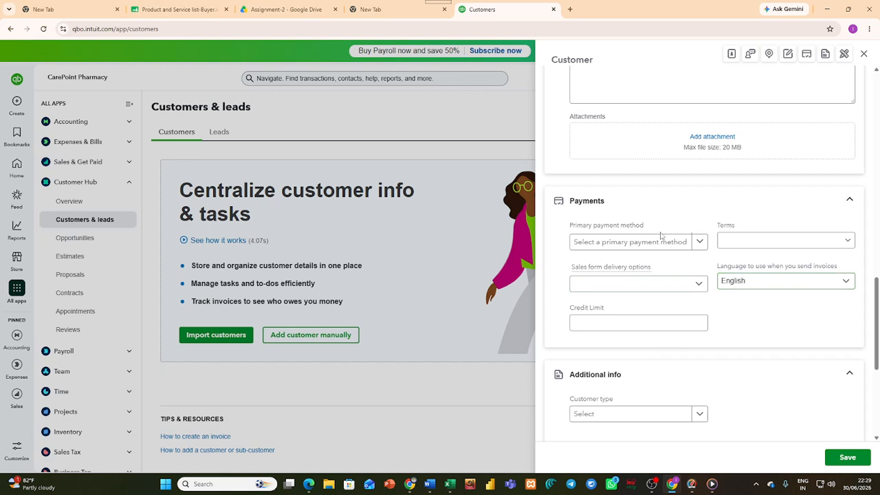
pyautogui.click(640, 248)
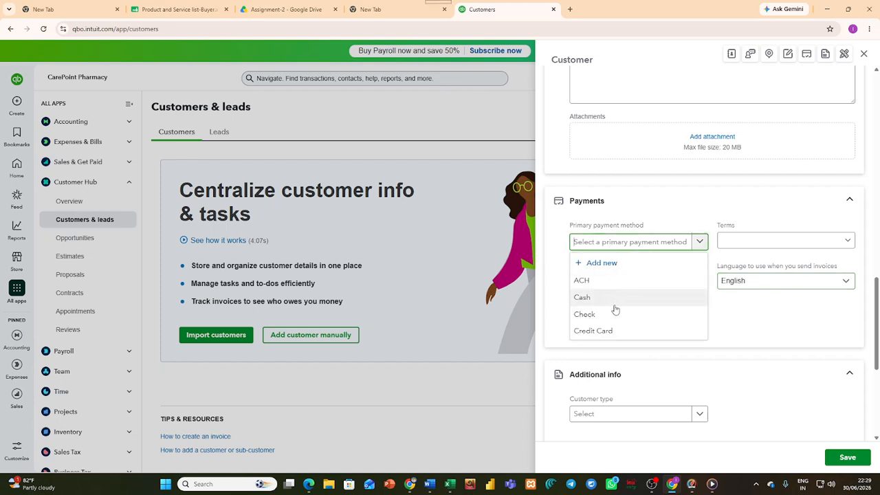
pyautogui.click(625, 244)
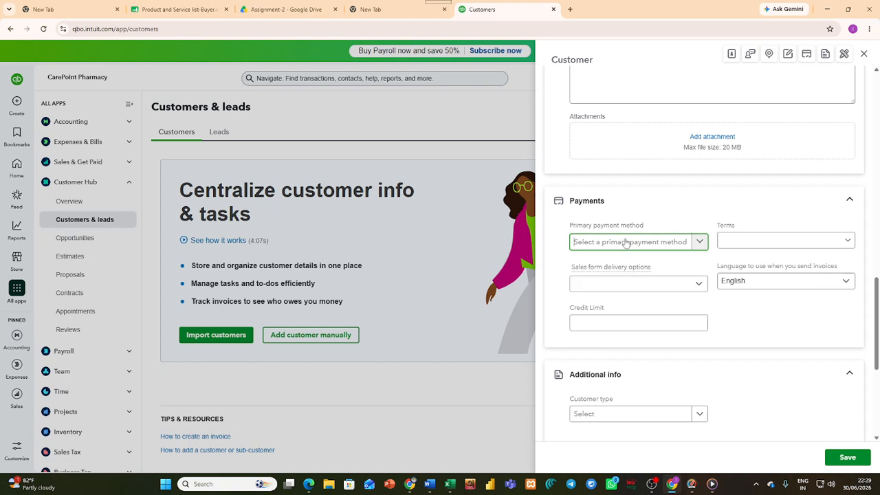
pyautogui.click(732, 239)
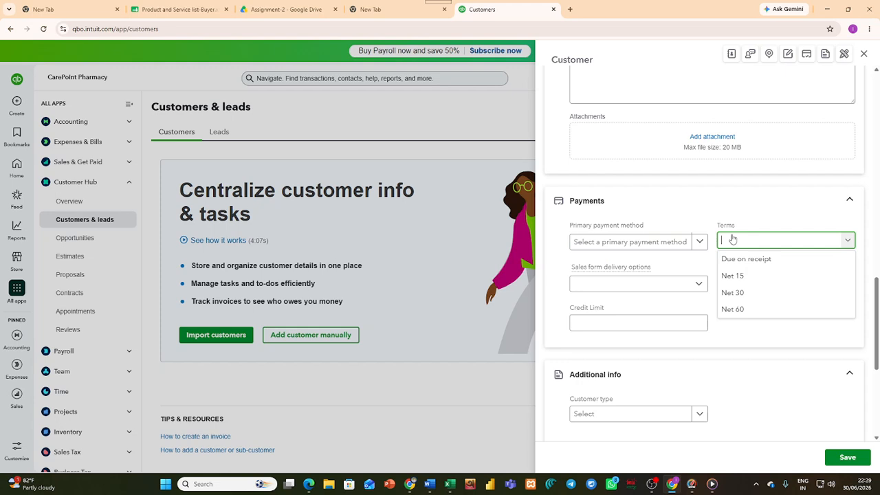
pyautogui.click(740, 293)
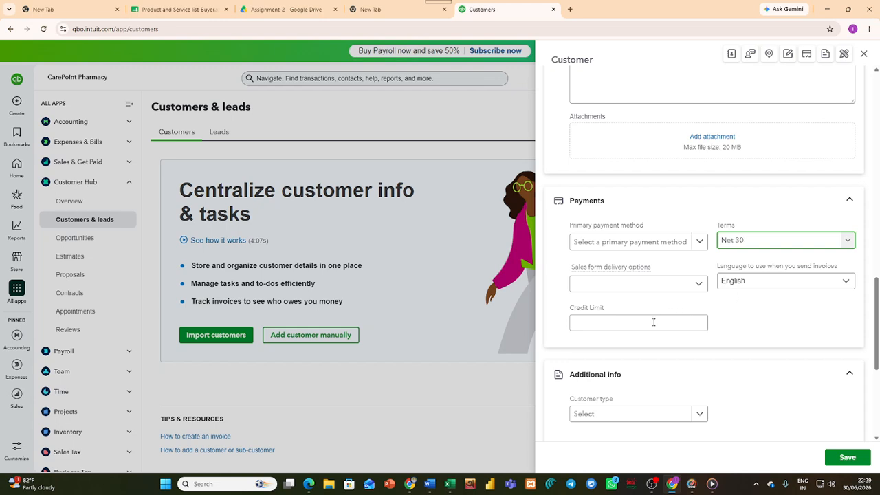
# Review the credit limit, customer type and sales tax exemption fields in the customer form.
pyautogui.scroll(-1, 643, 326)
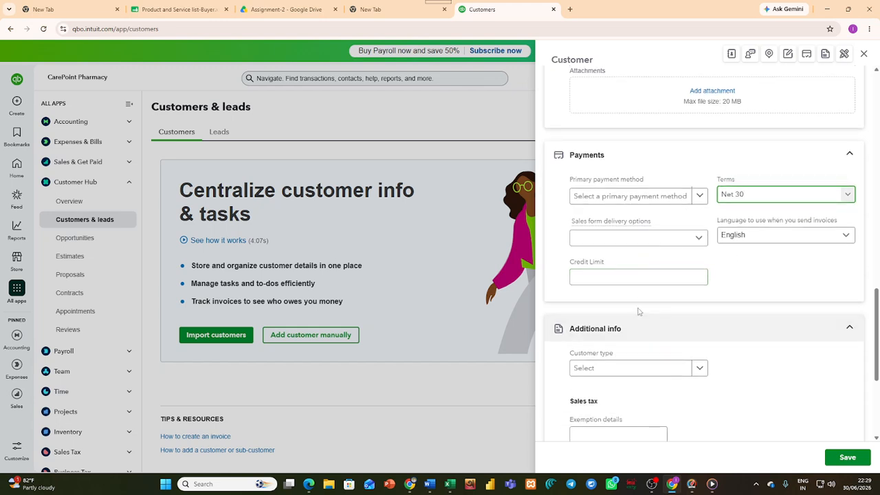
pyautogui.click(636, 276)
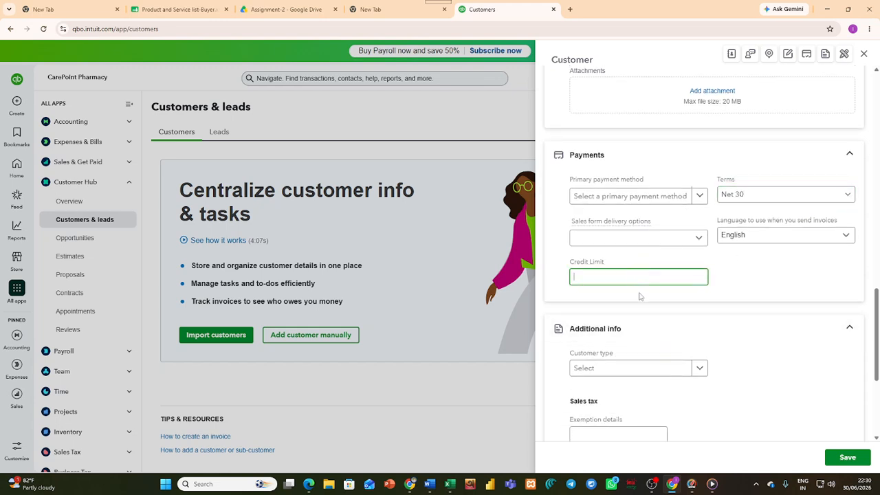
pyautogui.scroll(-3, 644, 317)
pyautogui.click(691, 234)
pyautogui.click(700, 289)
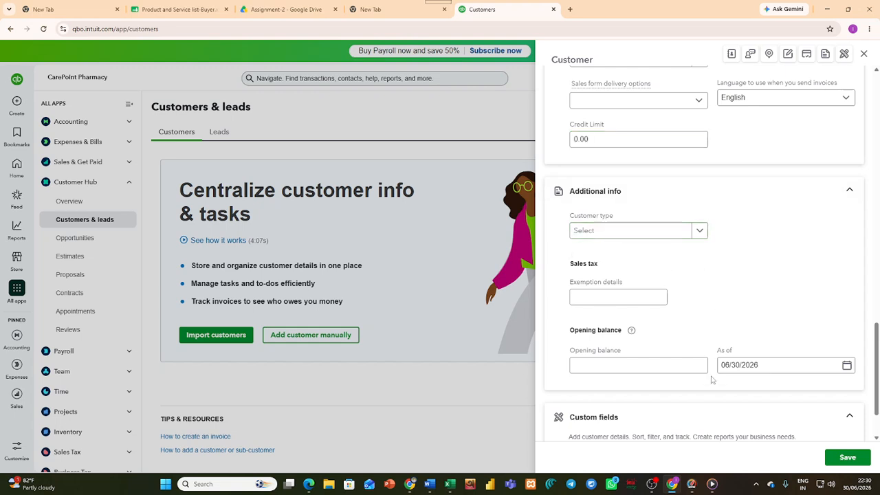
pyautogui.click(626, 299)
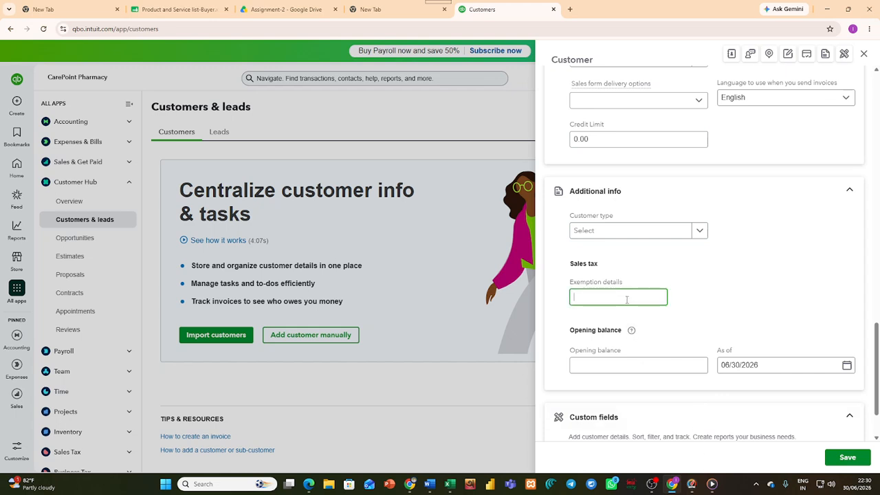
pyautogui.moveTo(601, 267); pyautogui.dragTo(570, 273)
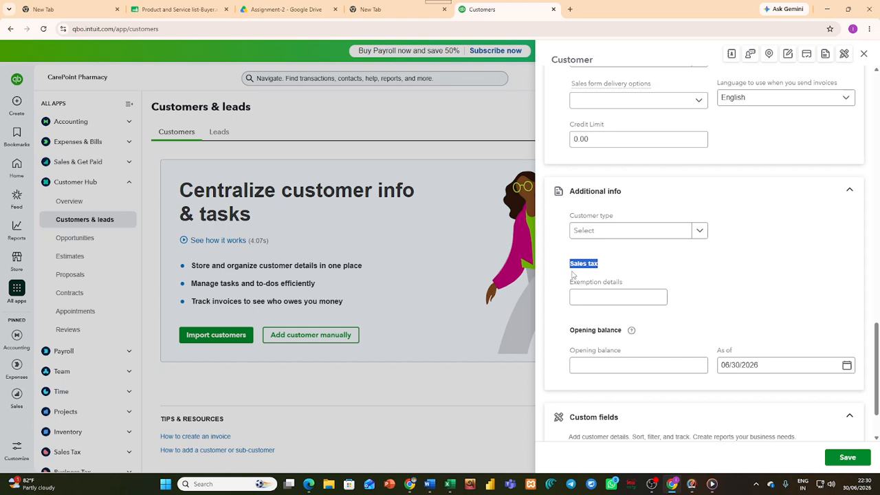
pyautogui.scroll(3, 630, 276)
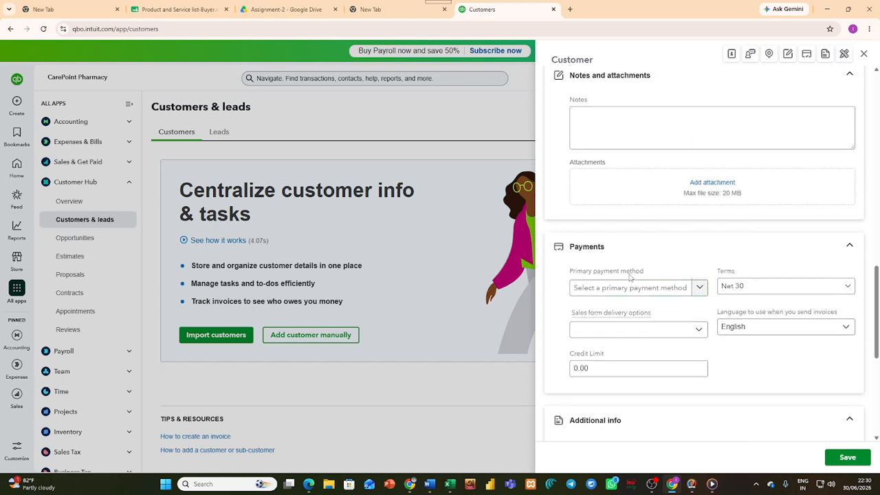
pyautogui.scroll(-4, 630, 276)
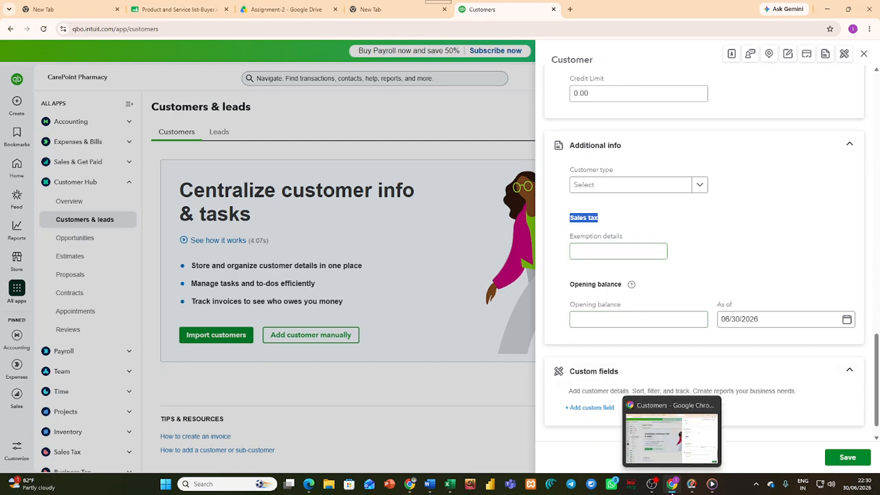
# Copy the White-Haas opening balance of 5814.24 from the Customer List workbook into the Opening balance field in QuickBooks.
pyautogui.click(672, 484)
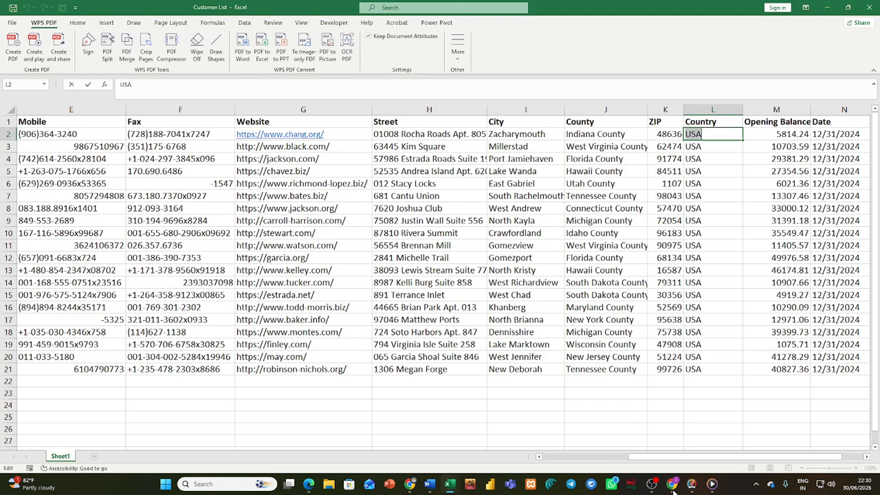
pyautogui.click(779, 134)
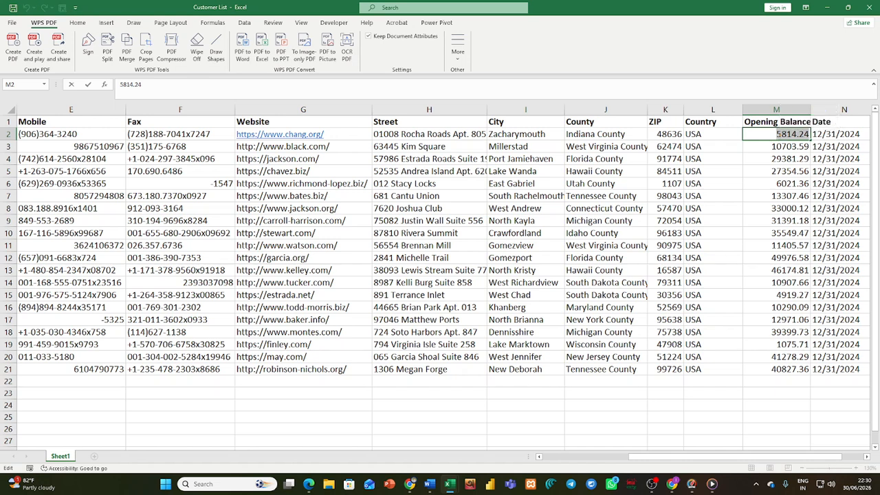
pyautogui.moveTo(671, 484)
pyautogui.click(670, 412)
pyautogui.click(657, 319)
pyautogui.write('5814.24')
pyautogui.press('Tab')
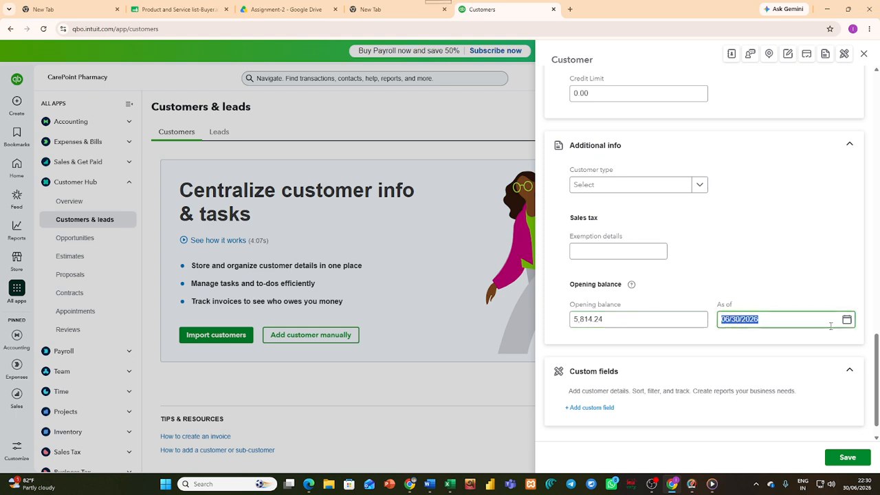
# Set the opening balance's As of date to 01/01/2024 and enter yes in the sales tax Exemption details.
pyautogui.write('01/')
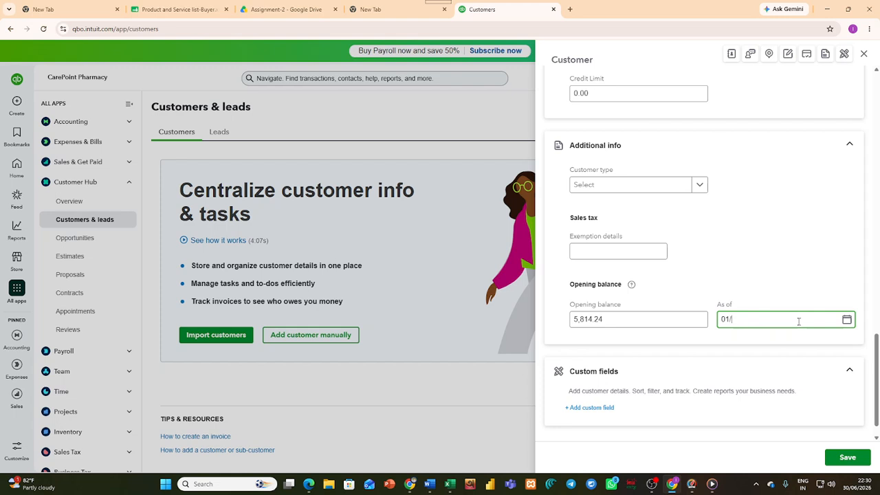
pyautogui.write('01/2024')
pyautogui.press('Return')
pyautogui.scroll(-1, 799, 321)
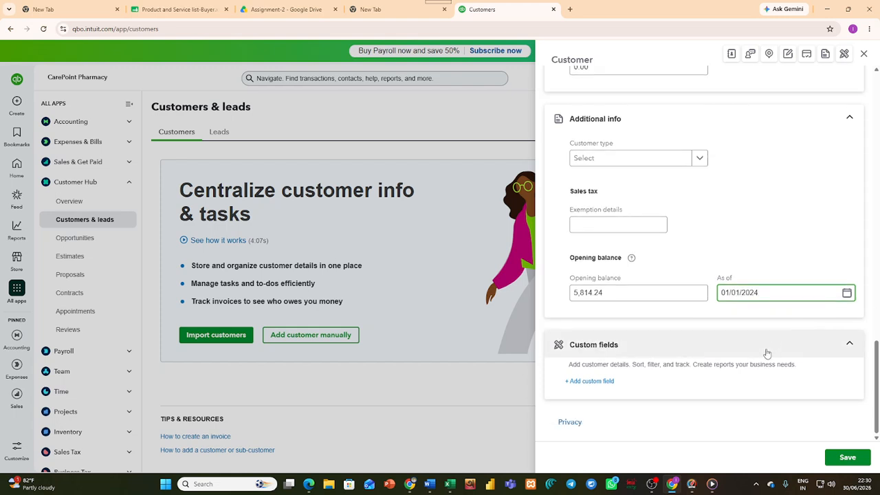
pyautogui.click(633, 225)
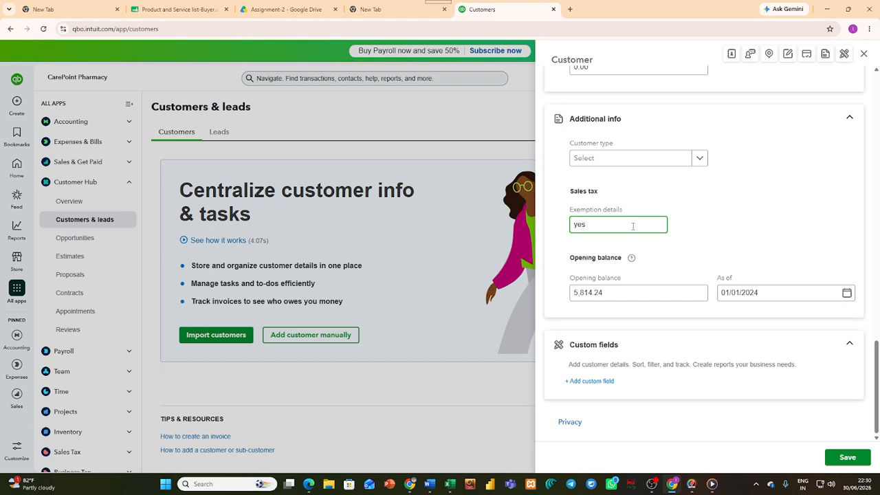
# Mark that the customer gave permission for email marketing and save the new customer record.
pyautogui.scroll(10, 634, 225)
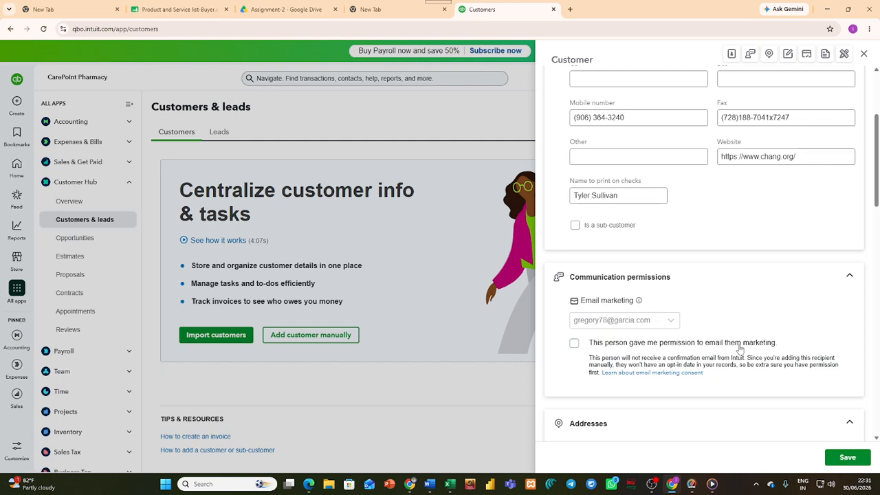
pyautogui.click(574, 344)
pyautogui.scroll(3, 590, 359)
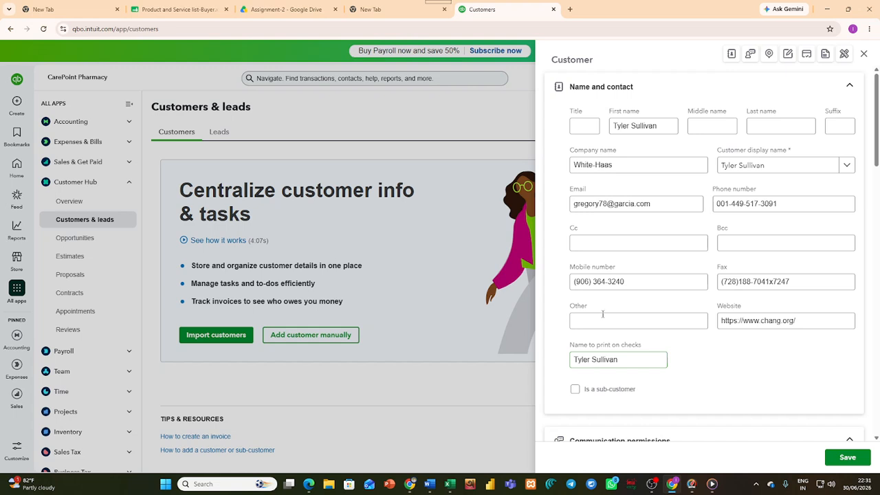
pyautogui.scroll(-5, 604, 315)
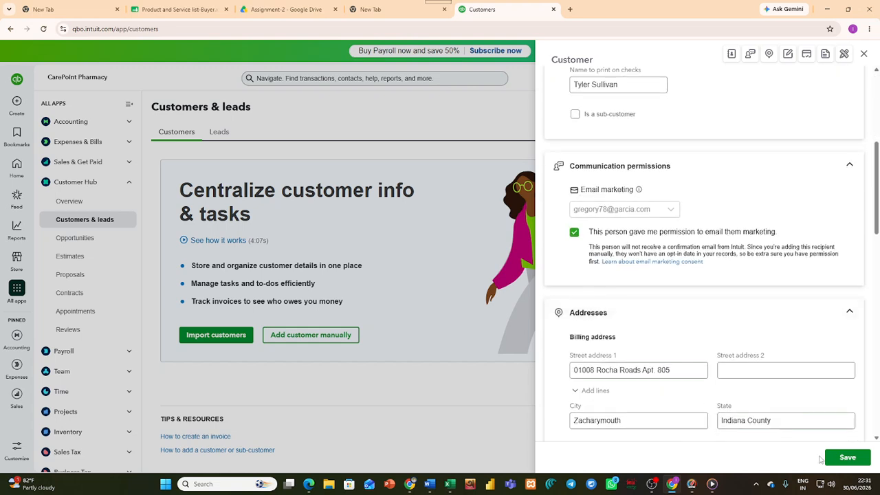
pyautogui.click(828, 462)
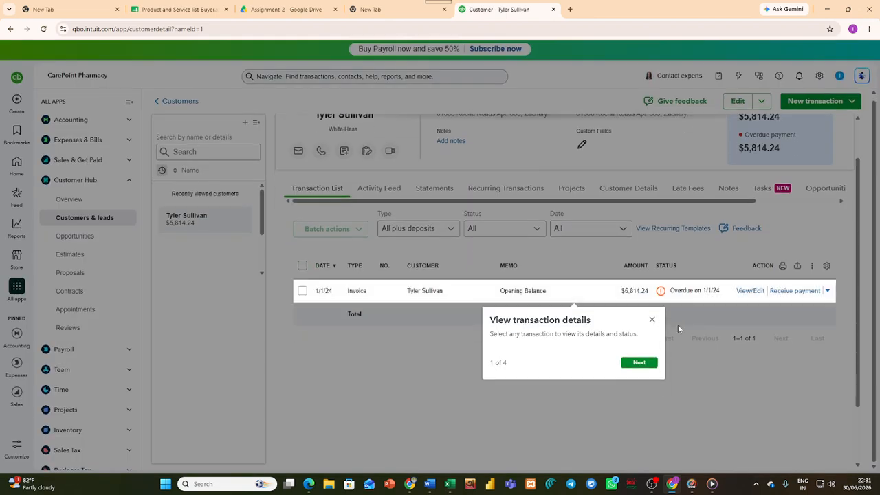
# Dismiss the transaction details tour and return to the Customers list to check the White-Haas entry.
pyautogui.click(651, 320)
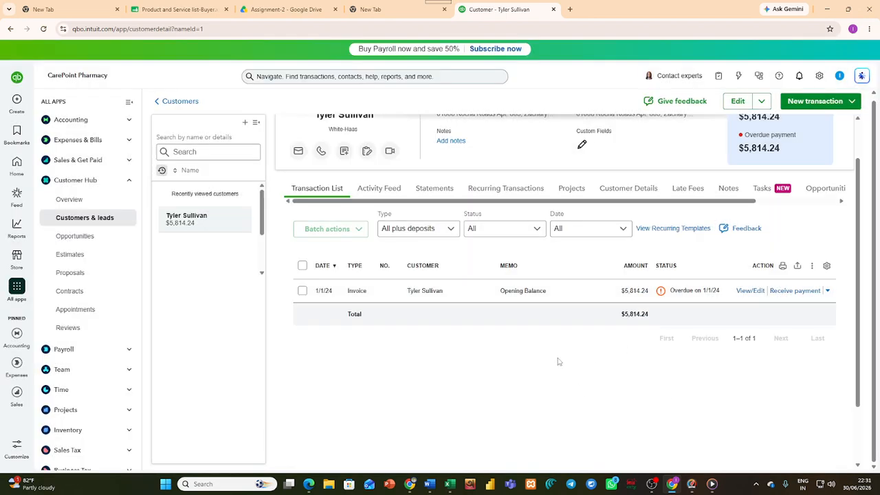
pyautogui.click(154, 102)
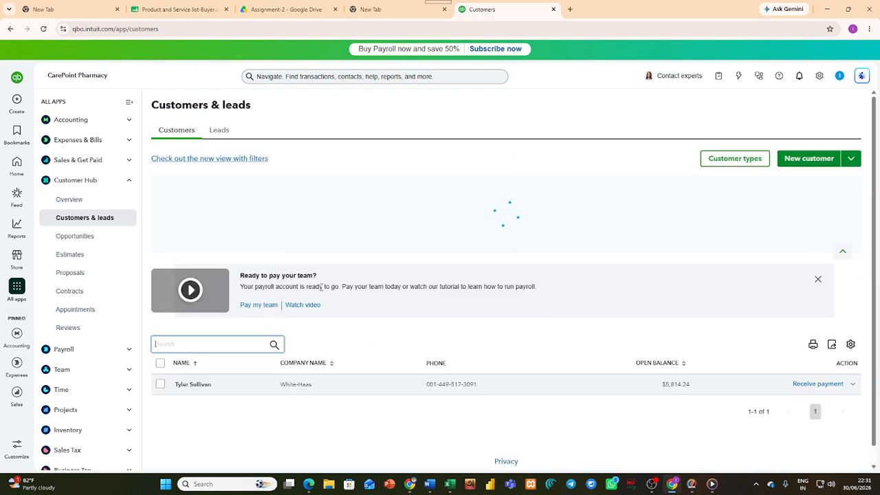
pyautogui.scroll(-1, 321, 291)
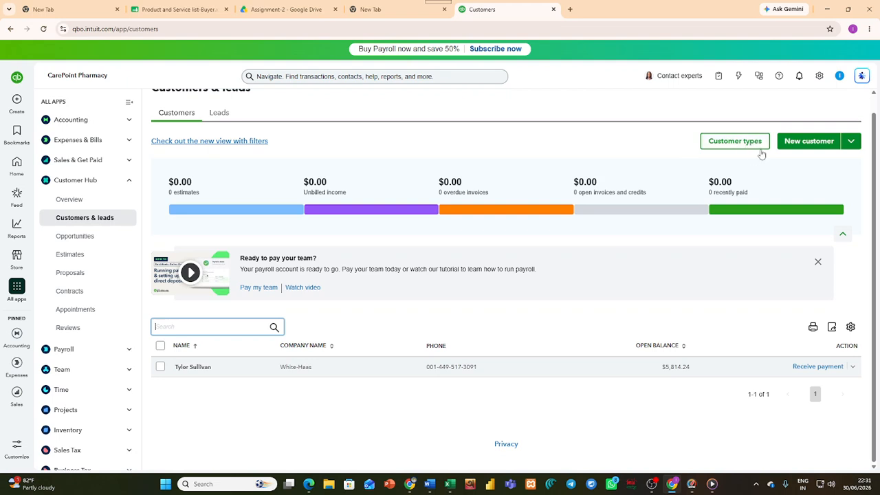
pyautogui.scroll(1, 765, 190)
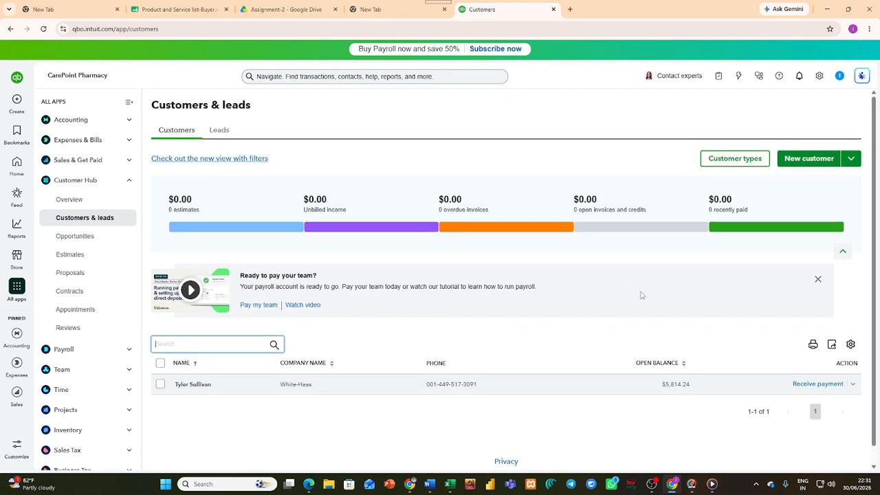
# Start a customer import from the Customers list and download the sample import file.
pyautogui.click(757, 485)
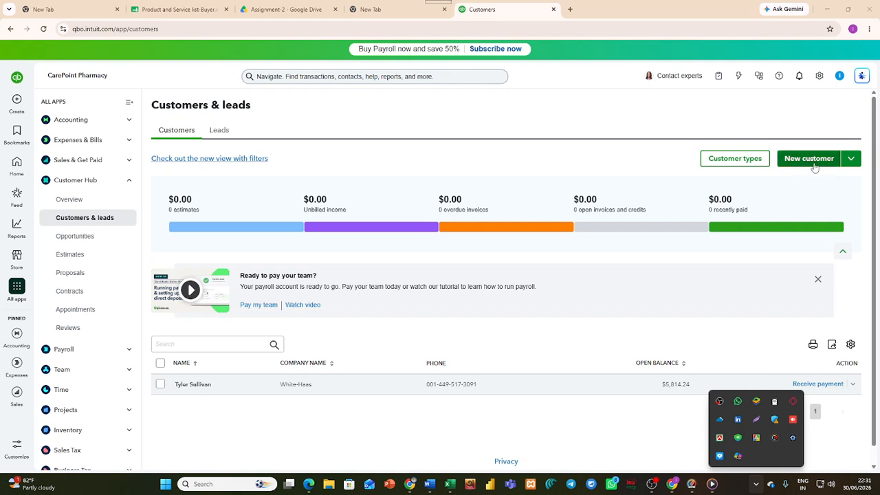
pyautogui.click(850, 160)
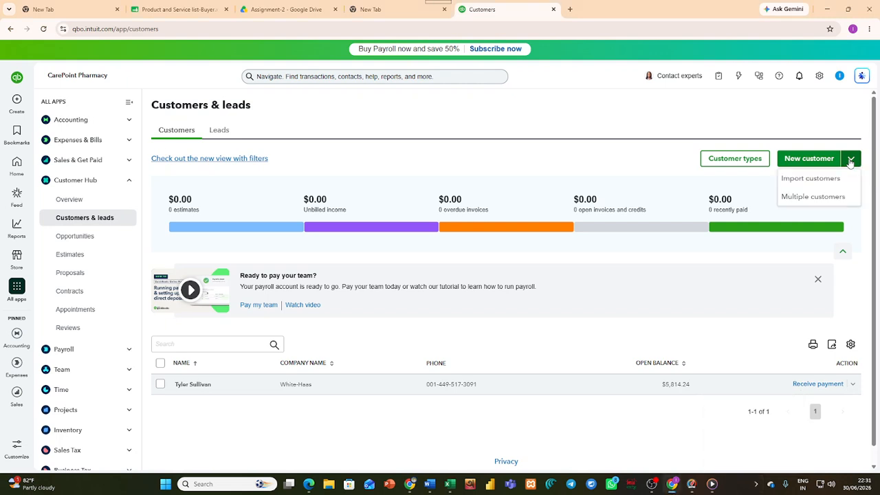
pyautogui.click(811, 179)
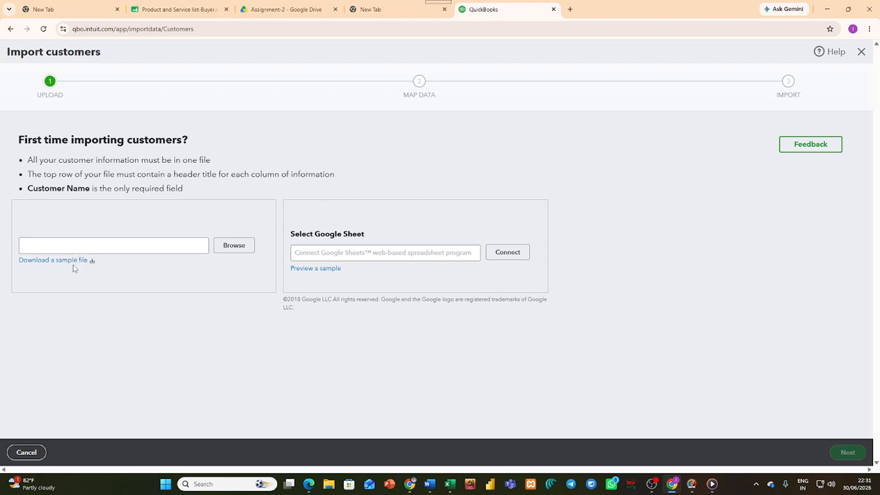
pyautogui.moveTo(290, 238); pyautogui.dragTo(369, 239)
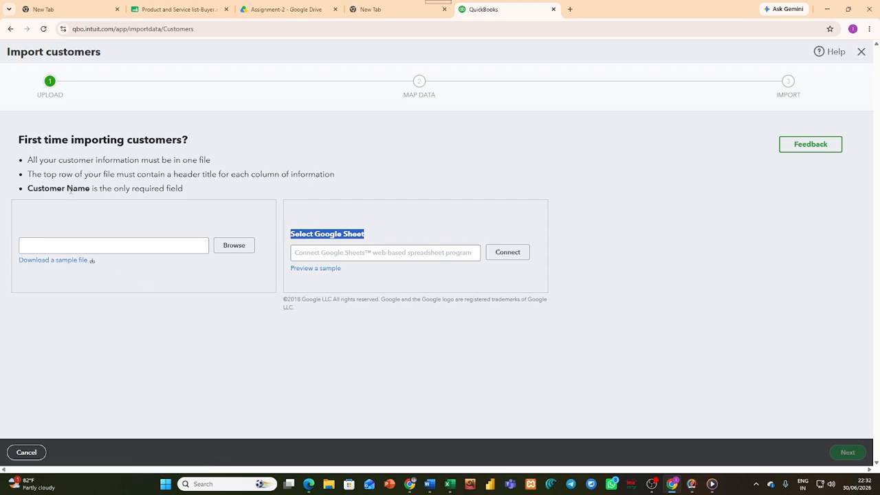
pyautogui.click(59, 261)
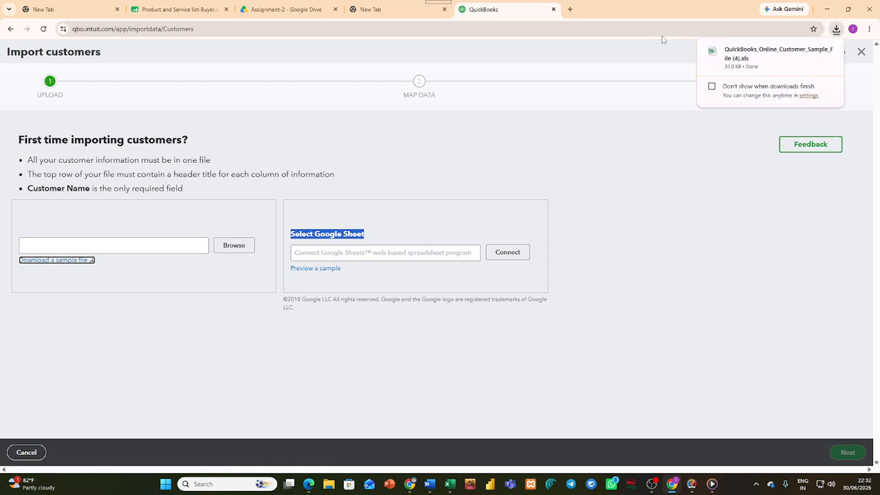
# Open the downloaded QuickBooks_Online_Customer_Sample_File (4) in Excel and enable editing.
pyautogui.click(742, 58)
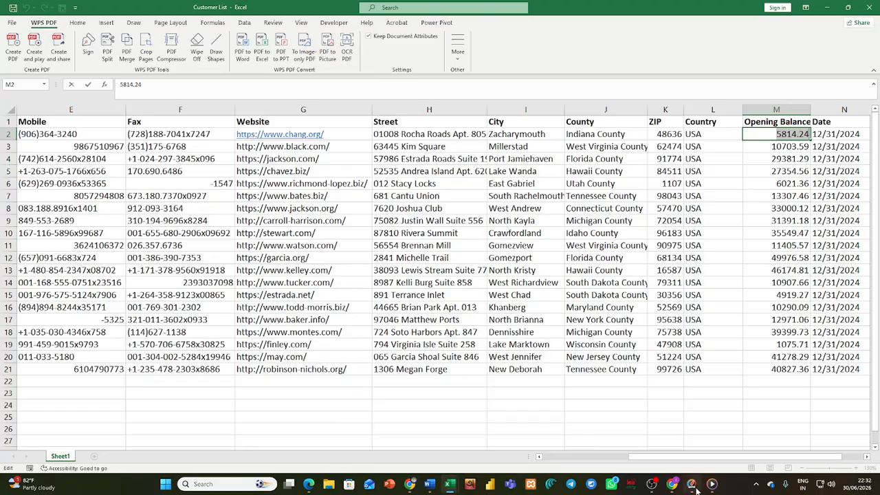
pyautogui.moveTo(673, 485)
pyautogui.click(12, 22)
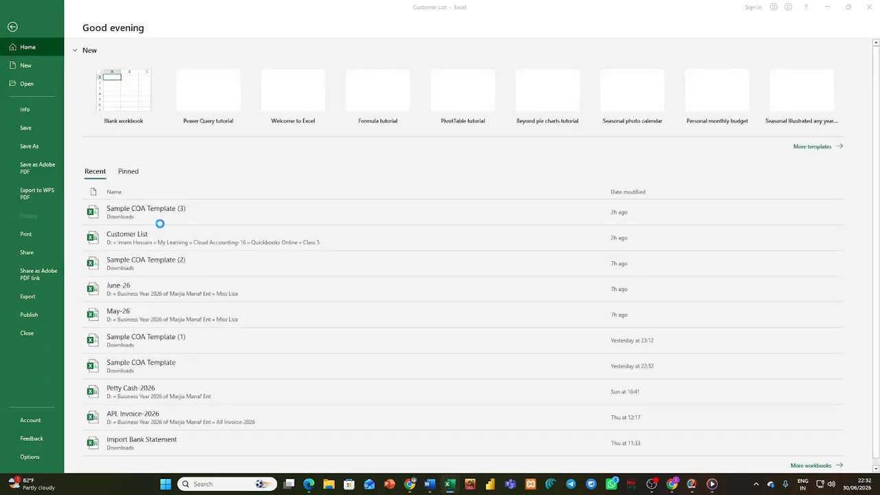
pyautogui.click(159, 215)
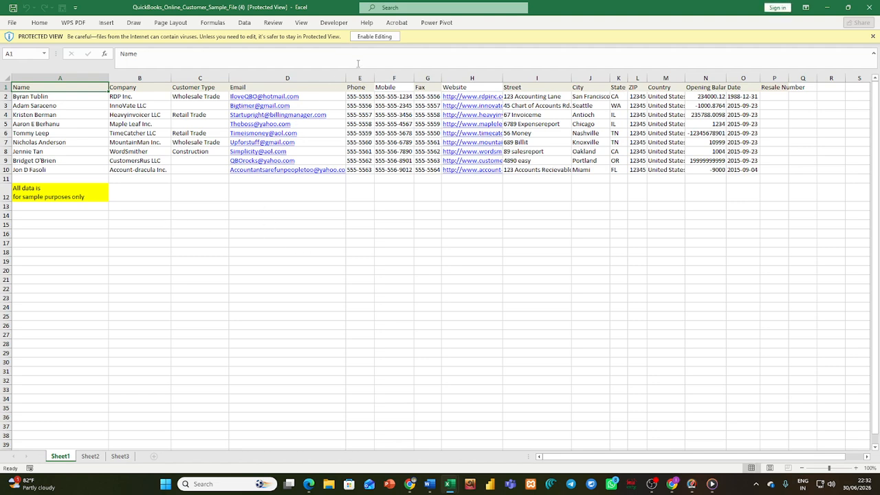
pyautogui.click(364, 36)
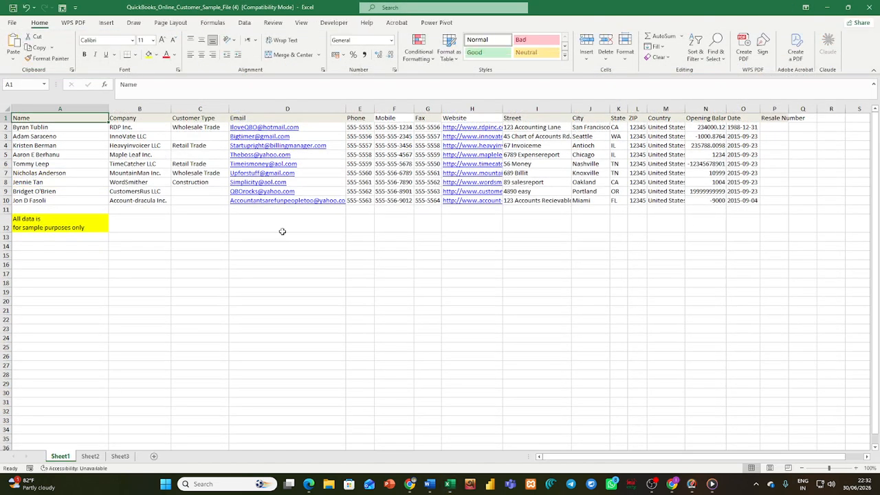
pyautogui.click(281, 232)
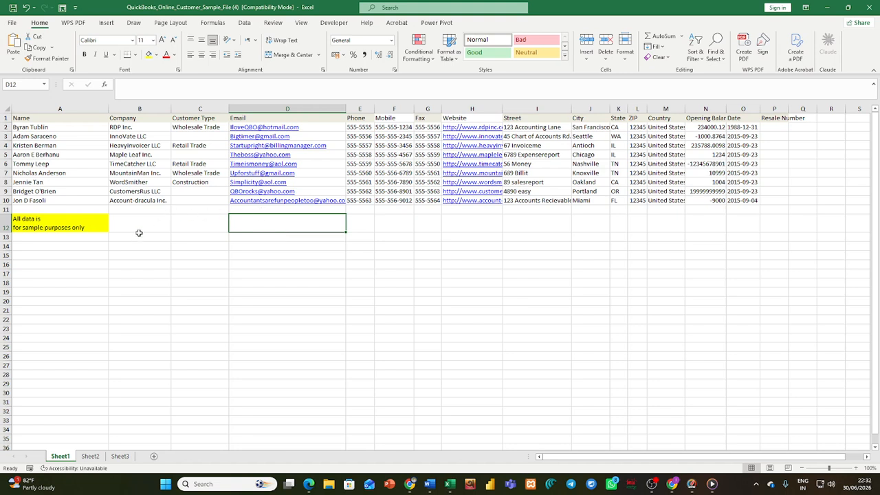
# Delete rows 3 to 24 of the sample file, keeping the headers and the first sample customer.
pyautogui.click(5, 136)
pyautogui.moveTo(5, 136); pyautogui.dragTo(49, 334)
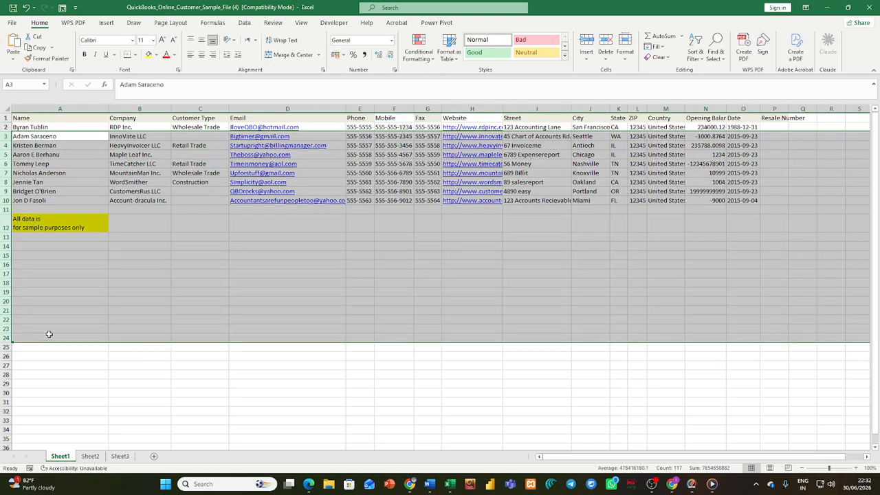
pyautogui.press('Delete')
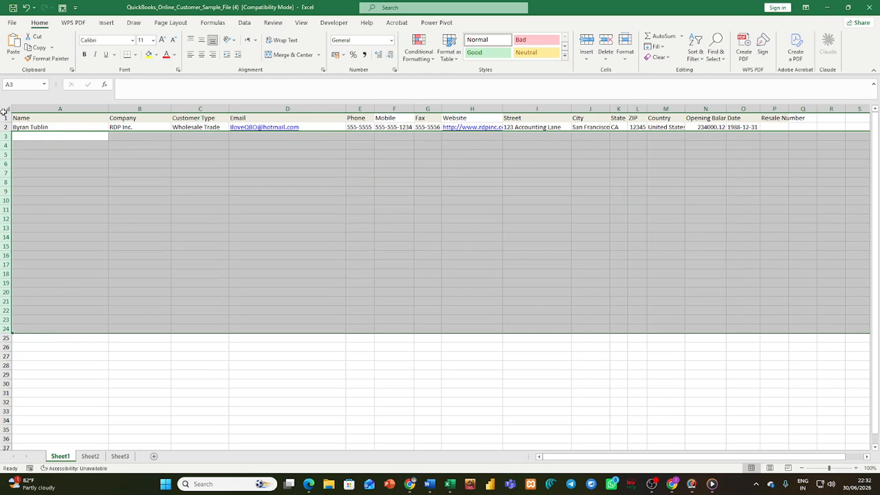
pyautogui.scroll(5, 69, 167)
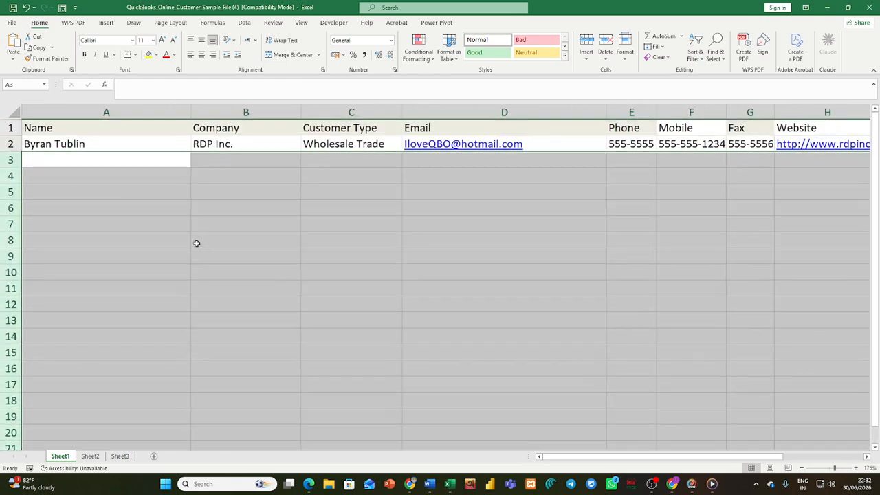
pyautogui.click(153, 206)
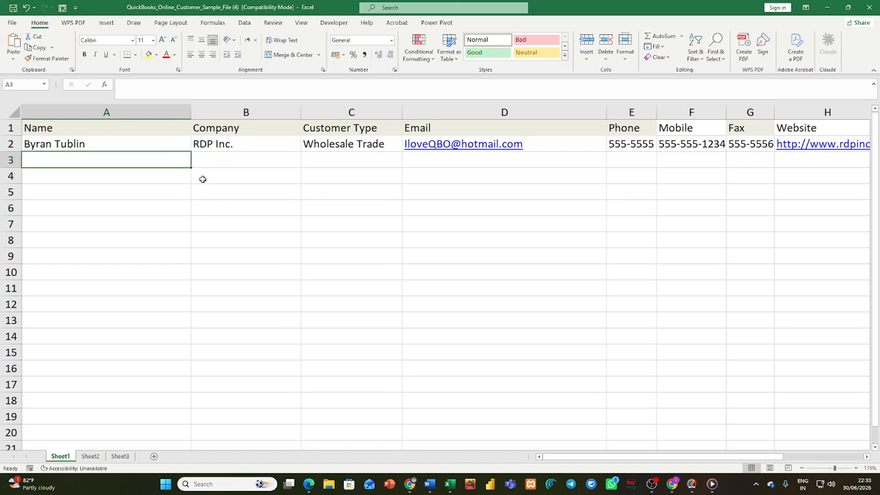
pyautogui.click(9, 144)
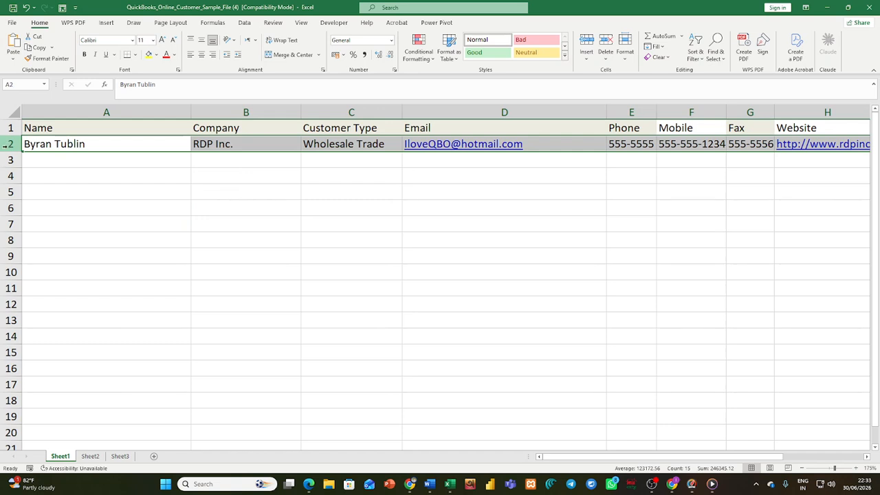
pyautogui.click(85, 189)
pyautogui.click(85, 163)
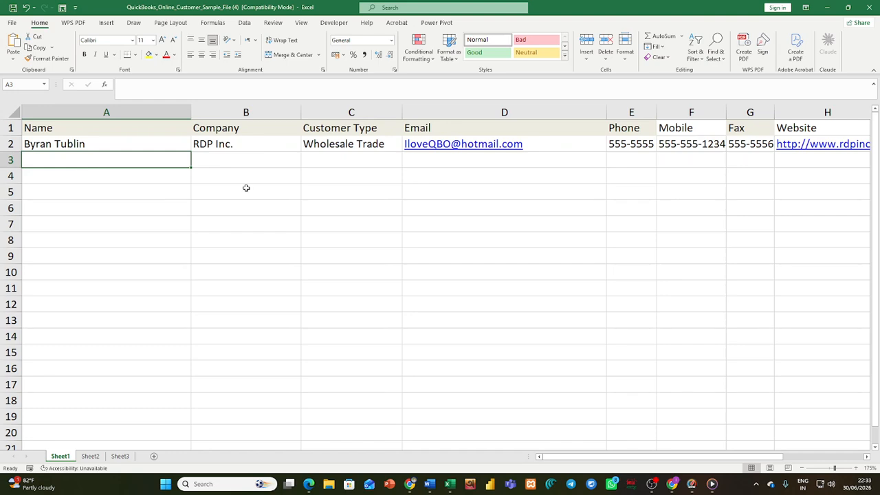
# Switch to the Customer List workbook and delete the White-Haas row.
pyautogui.moveTo(451, 484)
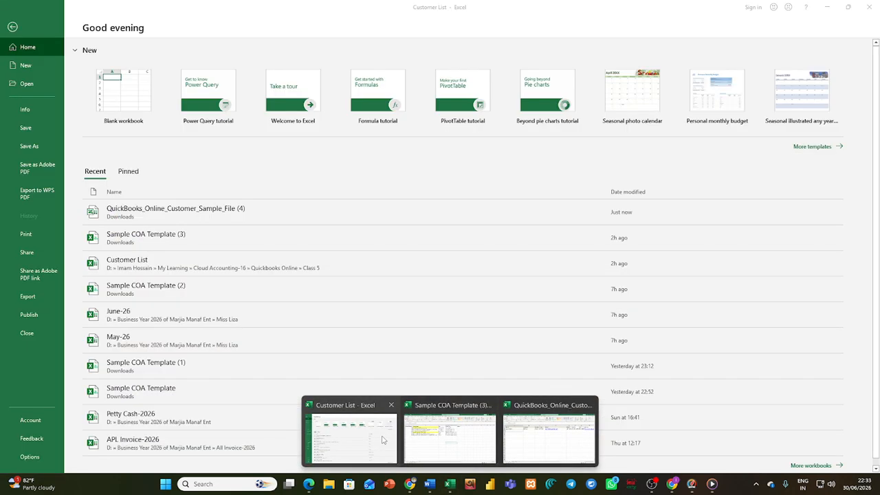
pyautogui.click(382, 441)
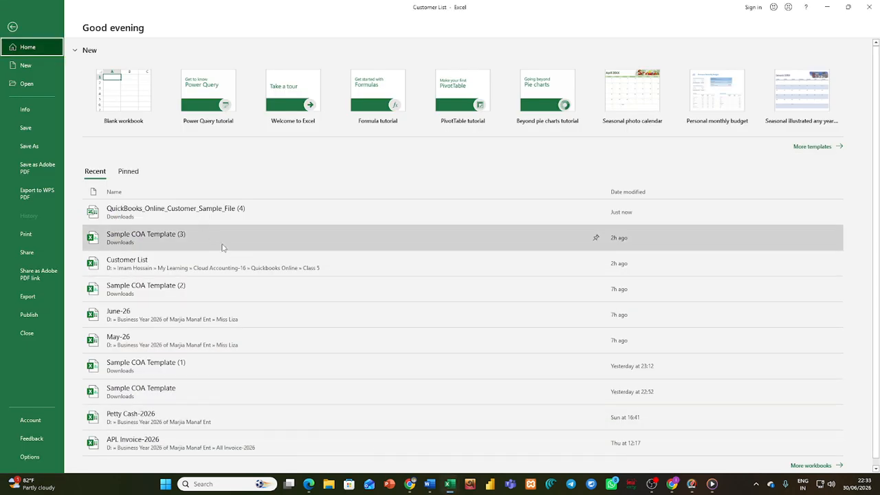
pyautogui.press('Escape')
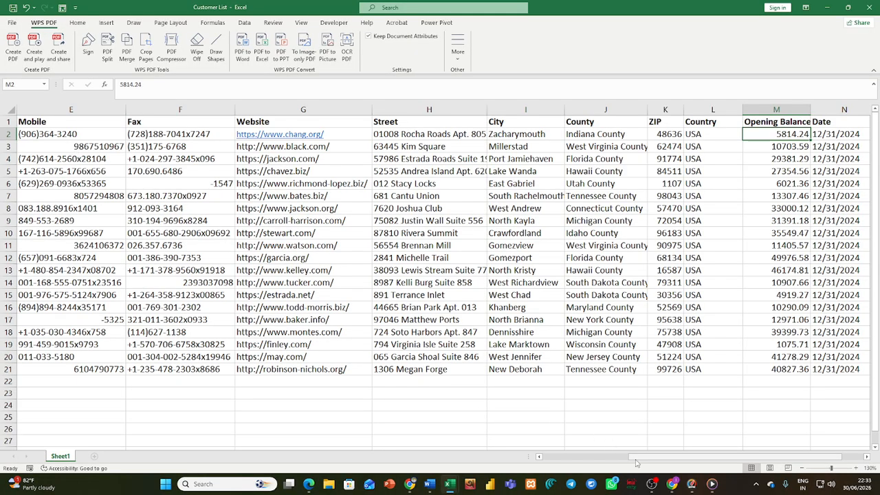
pyautogui.moveTo(638, 460); pyautogui.dragTo(382, 419)
pyautogui.click(8, 134)
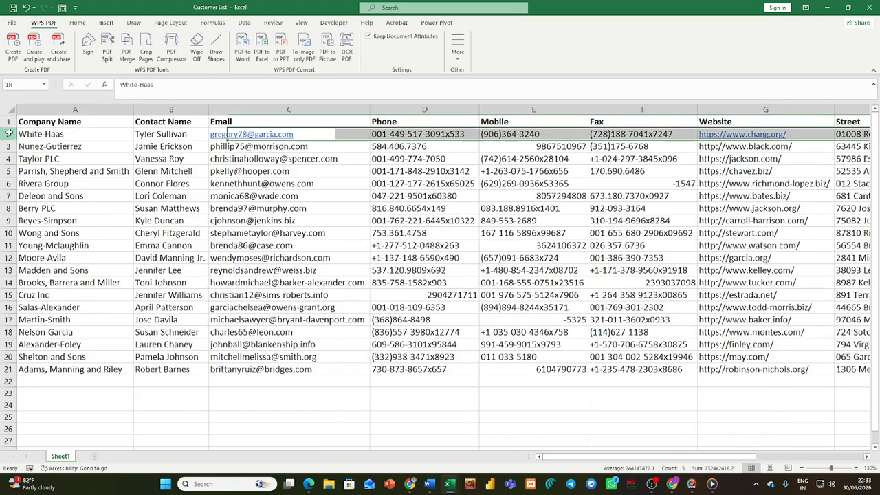
pyautogui.hotkey('ctrl', '-')
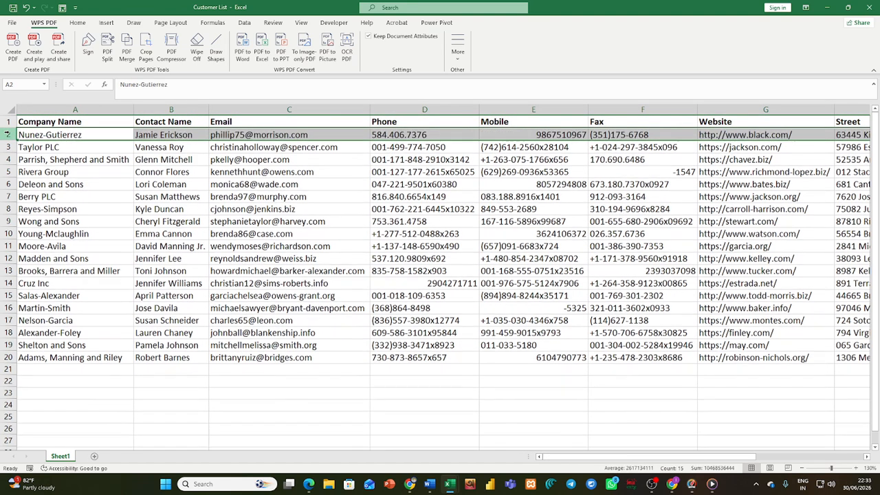
pyautogui.click(147, 169)
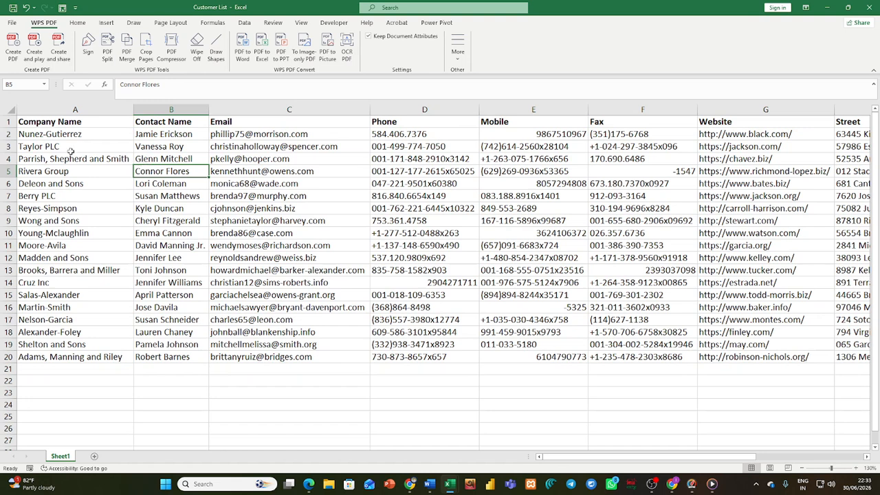
# Copy the company names in A2:A20 of Customer List and paste them as values into the sample file's Company column from B3.
pyautogui.moveTo(79, 134); pyautogui.dragTo(89, 357)
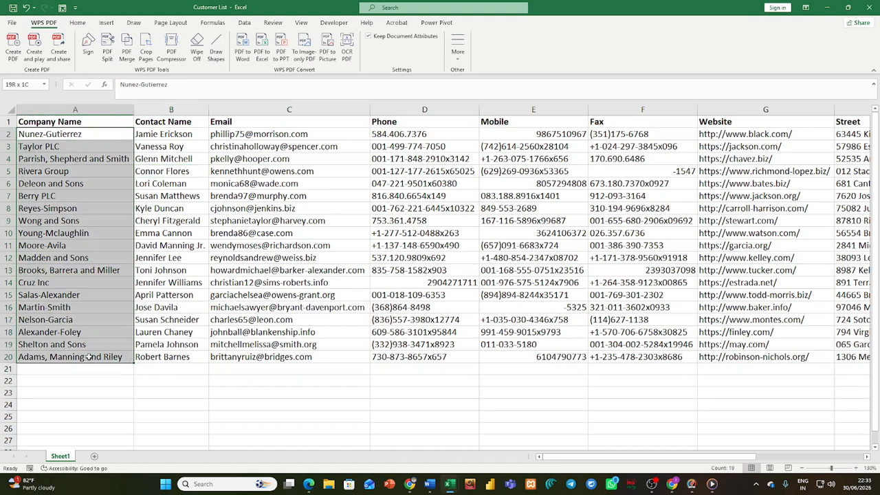
pyautogui.moveTo(89, 356); pyautogui.dragTo(89, 357)
pyautogui.hotkey('ctrl', 'c')
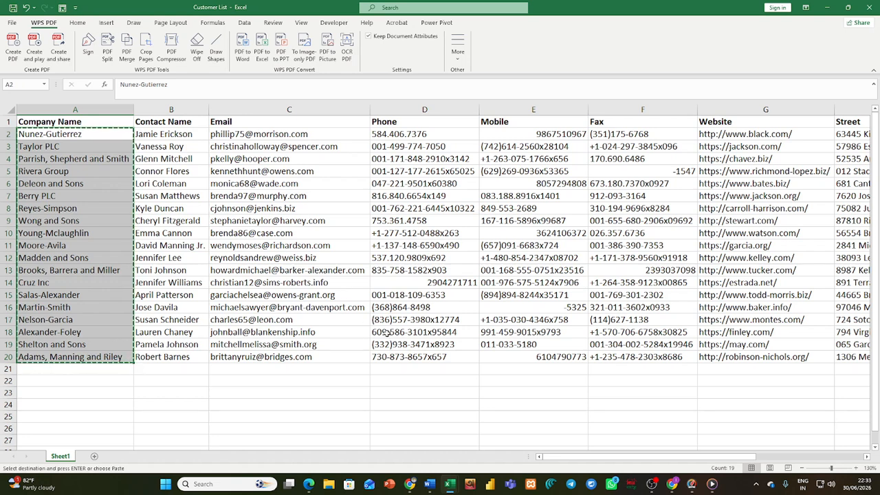
pyautogui.moveTo(449, 485)
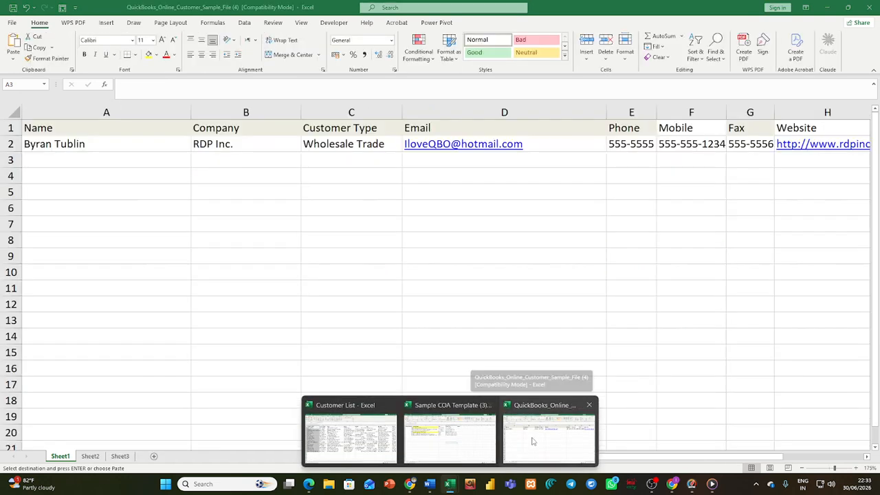
pyautogui.click(550, 433)
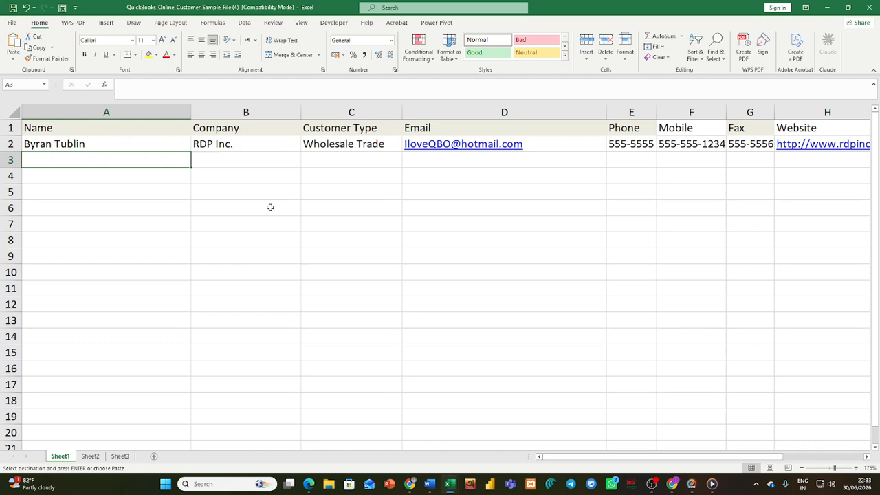
pyautogui.click(237, 168)
pyautogui.rightClick(237, 161)
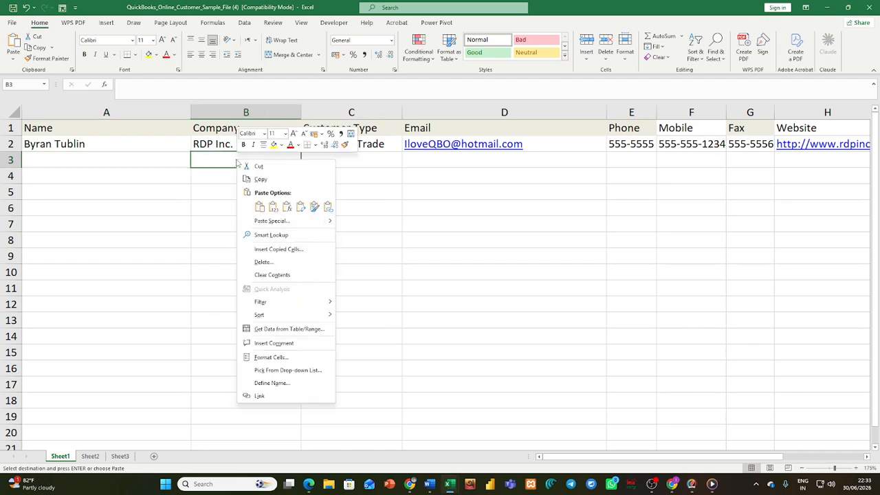
pyautogui.click(272, 206)
pyautogui.click(271, 224)
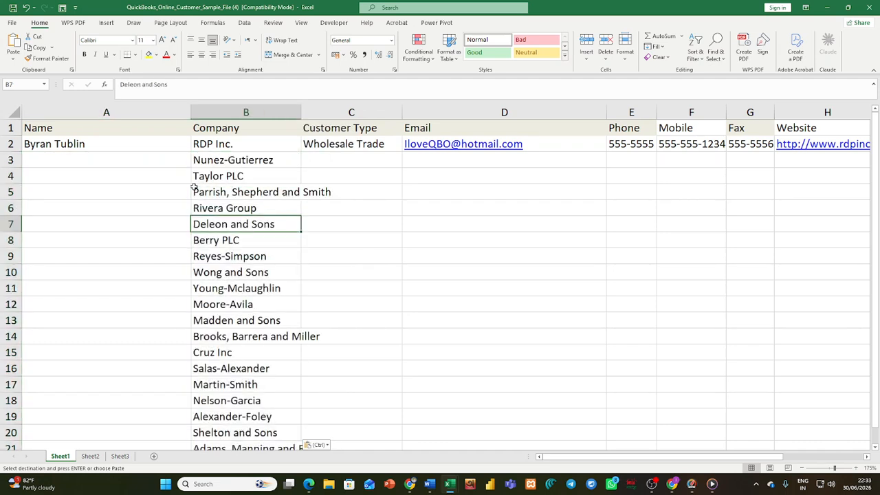
# Copy the contact names in B2:B20 of Customer List and paste them as values into the sample file's Name column from A3.
pyautogui.click(172, 161)
pyautogui.click(233, 159)
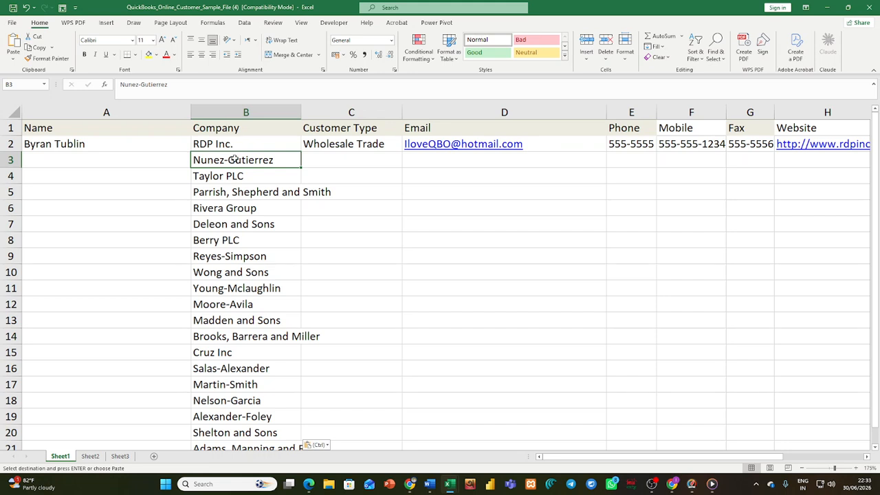
pyautogui.click(175, 161)
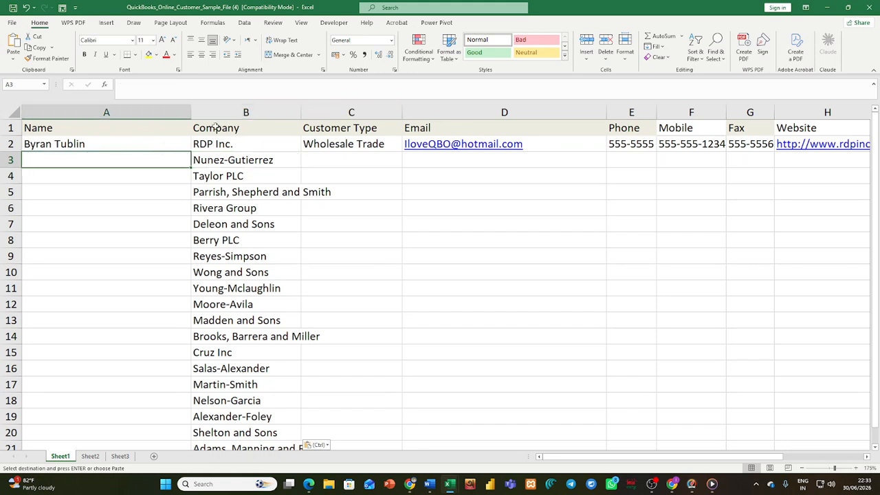
pyautogui.click(219, 235)
pyautogui.click(167, 160)
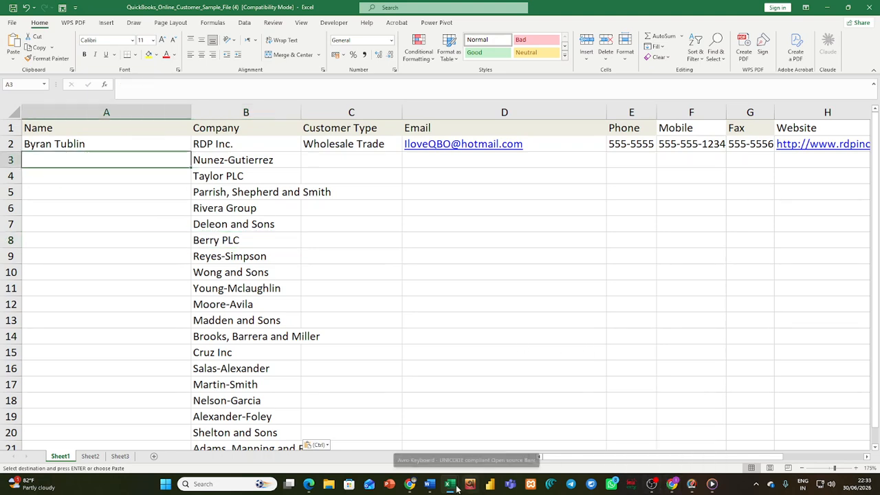
pyautogui.moveTo(458, 488)
pyautogui.click(351, 432)
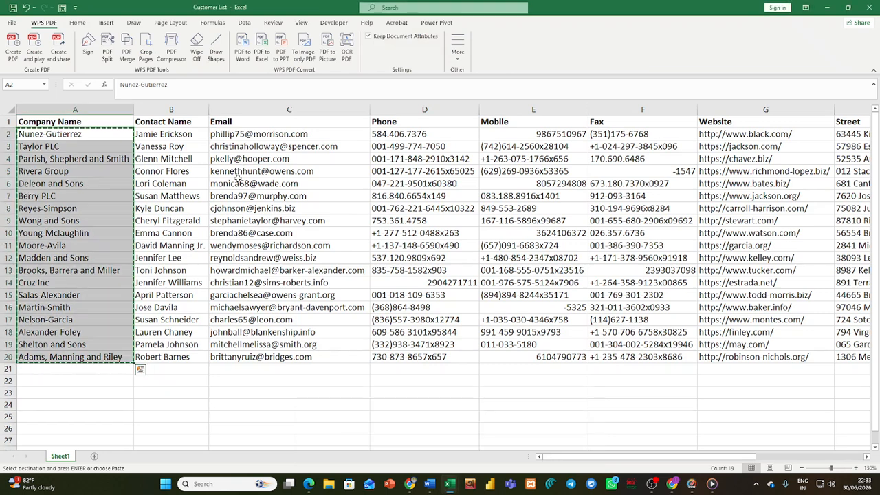
pyautogui.moveTo(188, 135); pyautogui.dragTo(194, 358)
pyautogui.hotkey('ctrl', 'c')
pyautogui.moveTo(449, 484)
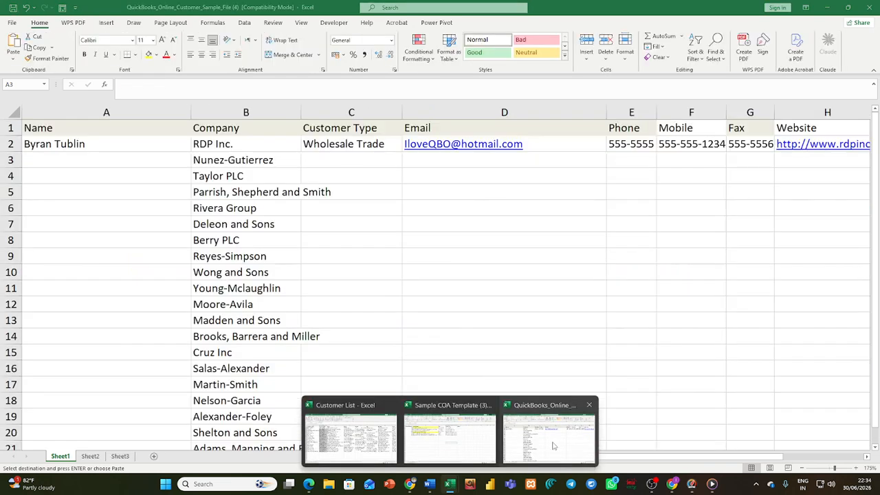
pyautogui.click(553, 446)
pyautogui.rightClick(129, 162)
pyautogui.click(168, 207)
# Check the Customer List workbook for customer type information, then return to the sample file.
pyautogui.click(343, 162)
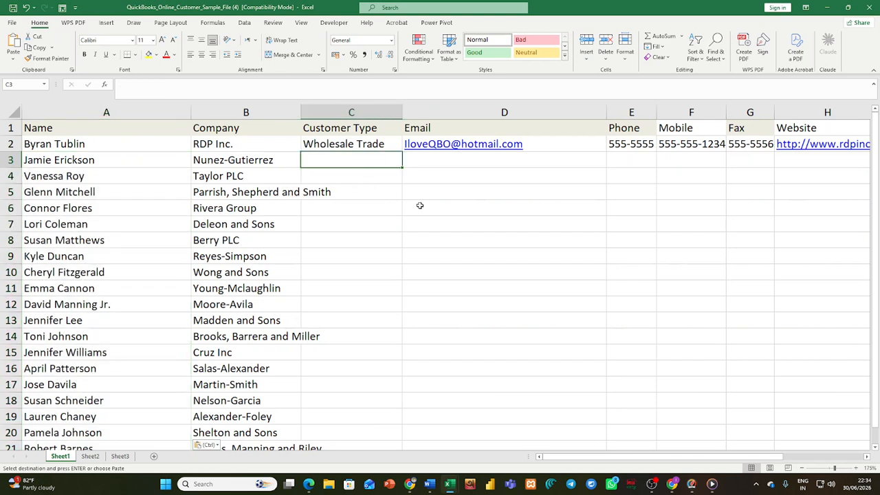
pyautogui.moveTo(452, 485)
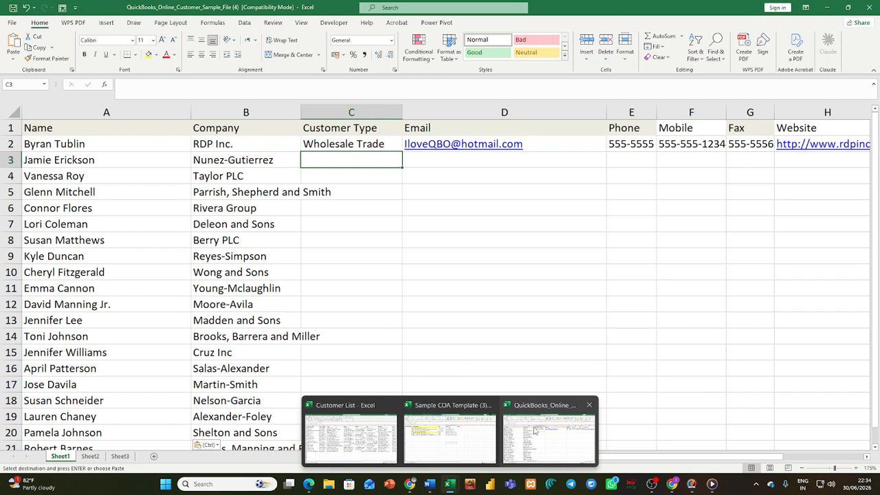
pyautogui.click(534, 429)
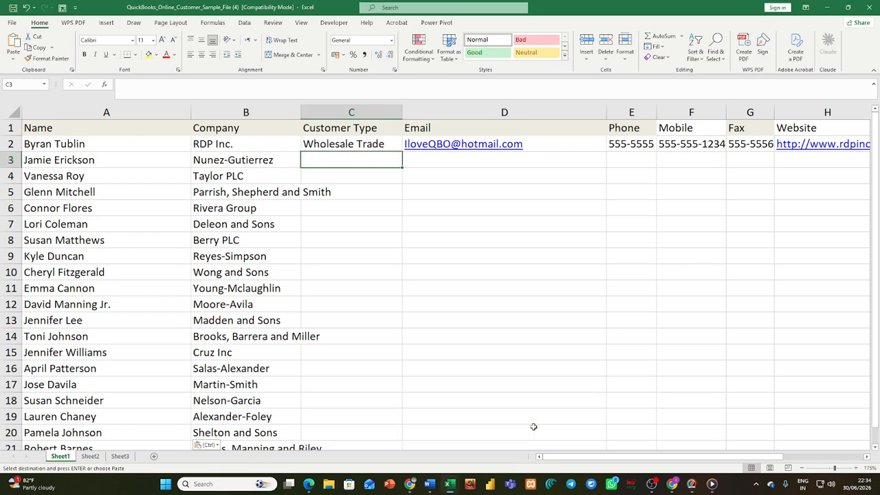
pyautogui.click(352, 425)
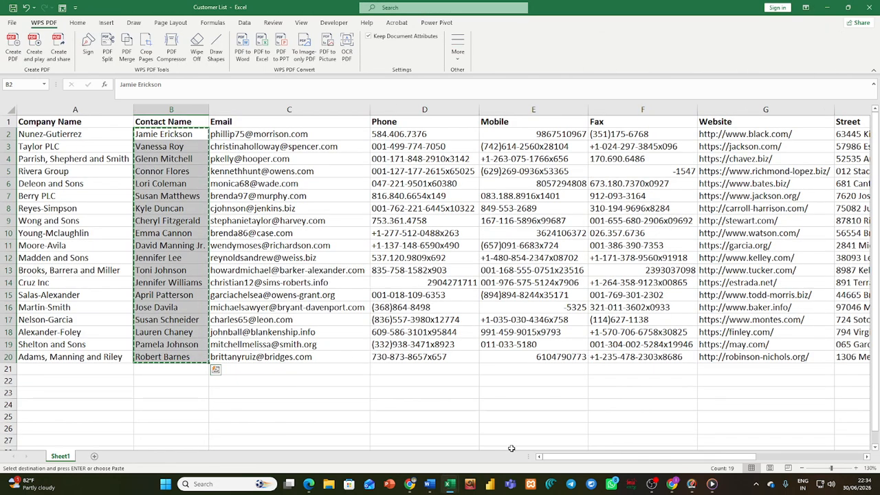
pyautogui.moveTo(550, 456); pyautogui.dragTo(443, 472)
pyautogui.moveTo(451, 481)
pyautogui.moveTo(526, 446)
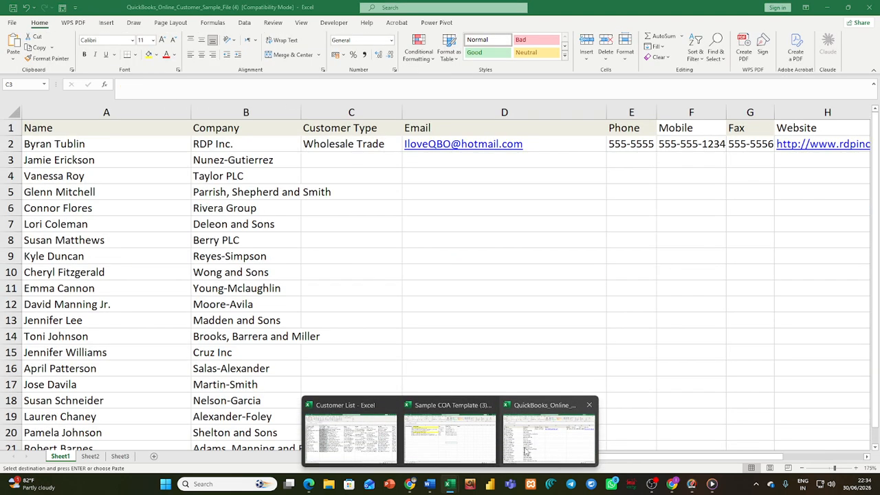
pyautogui.click(524, 448)
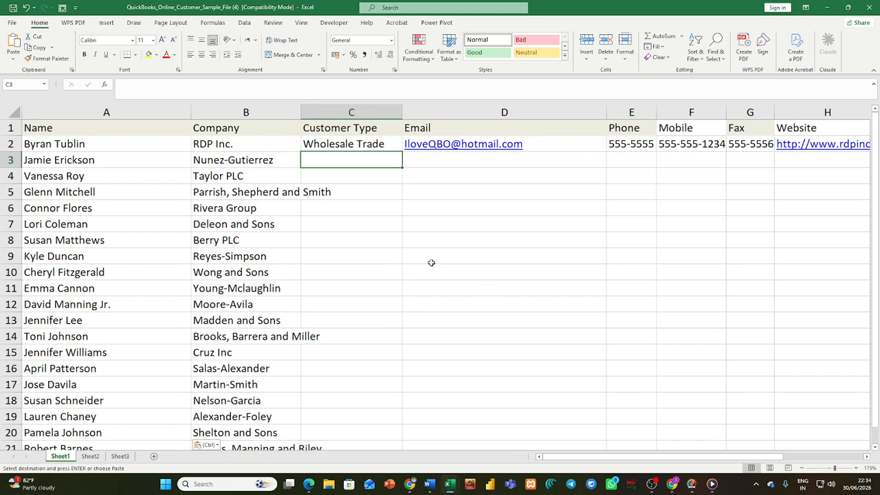
# Enter Regular as the customer type in C3 and fill it down to C21.
pyautogui.click(391, 205)
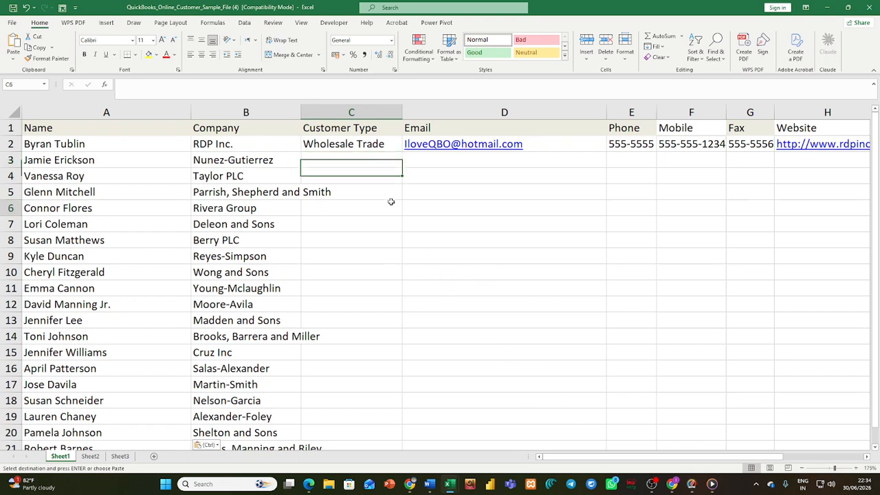
pyautogui.click(358, 160)
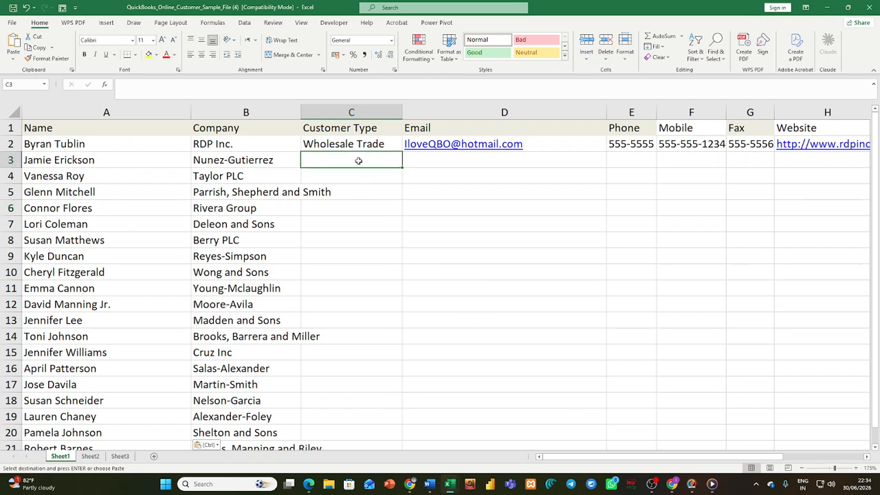
pyautogui.write('Re')
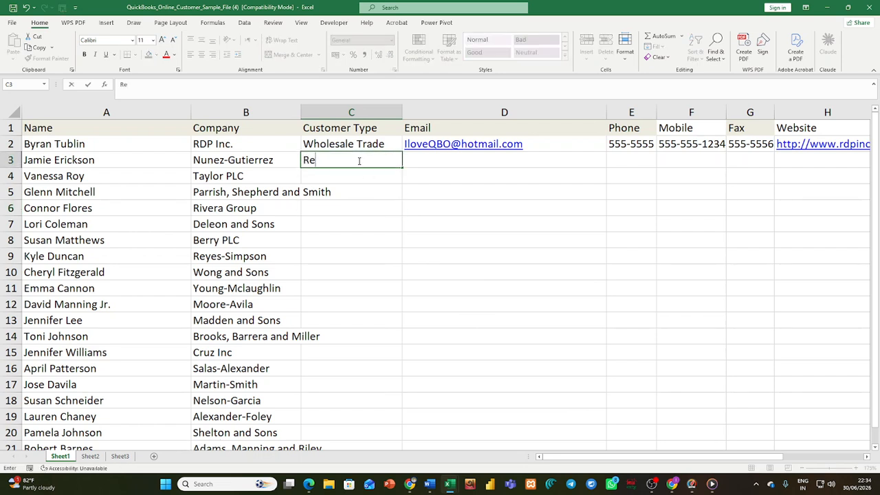
pyautogui.write('gular')
pyautogui.press('Return')
pyautogui.moveTo(359, 161); pyautogui.dragTo(380, 412)
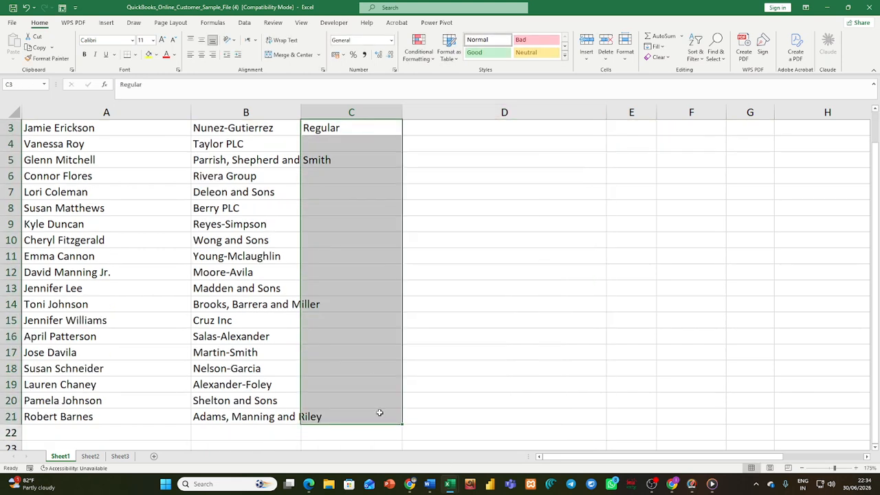
pyautogui.hotkey('ctrl', 'd')
pyautogui.scroll(1, 388, 366)
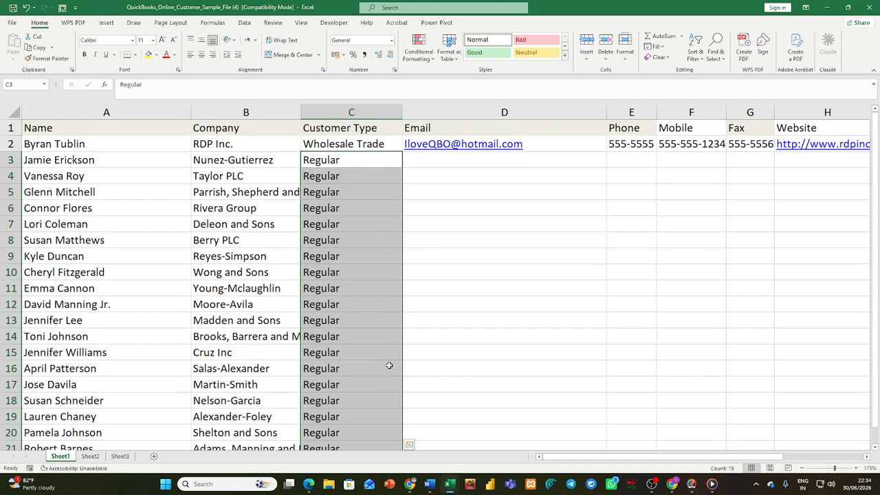
pyautogui.click(436, 332)
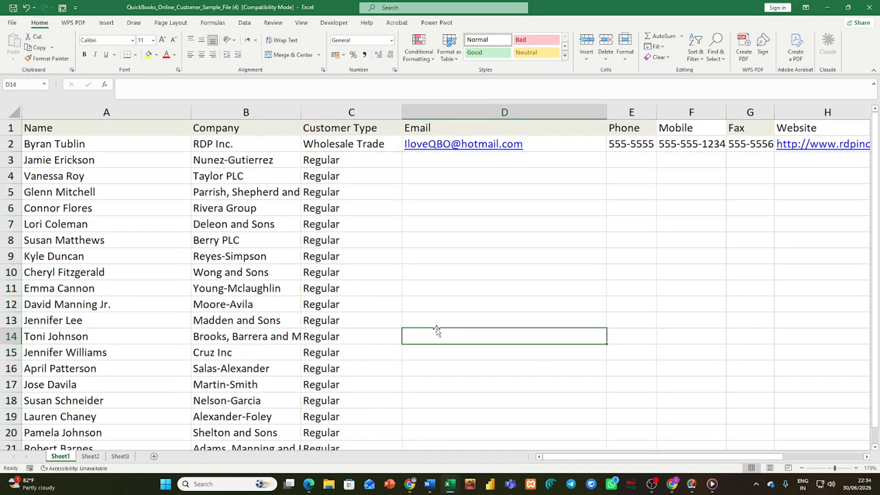
# Copy the email addresses in C2:C20 of Customer List and paste them as values into the sample file's Email column from D3.
pyautogui.click(434, 157)
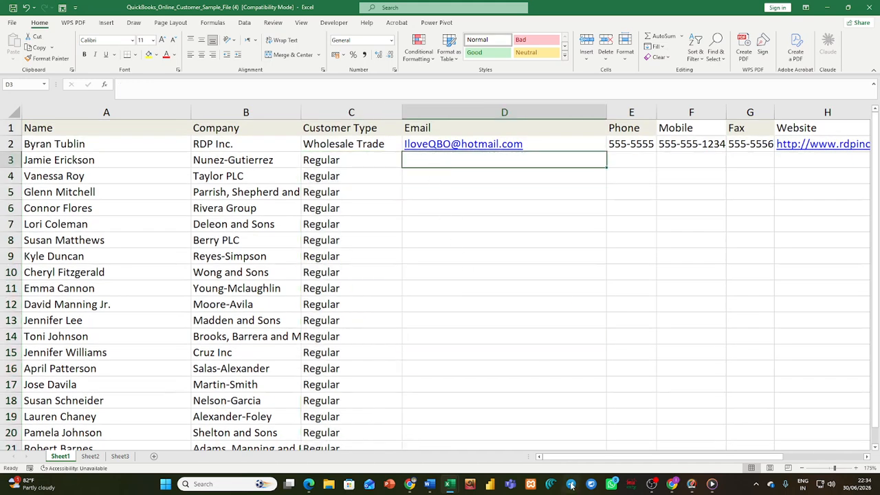
pyautogui.moveTo(450, 484)
pyautogui.click(351, 433)
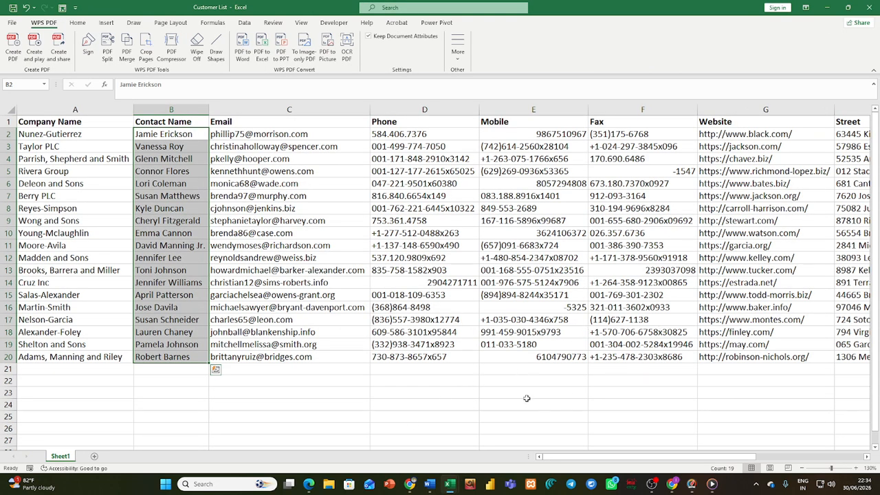
pyautogui.moveTo(300, 135); pyautogui.dragTo(313, 358)
pyautogui.hotkey('ctrl', 'c')
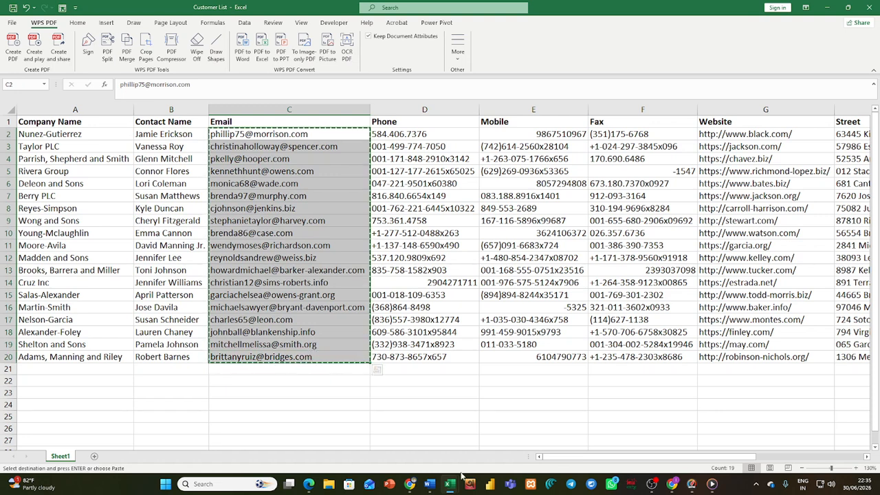
pyautogui.moveTo(453, 481)
pyautogui.click(548, 432)
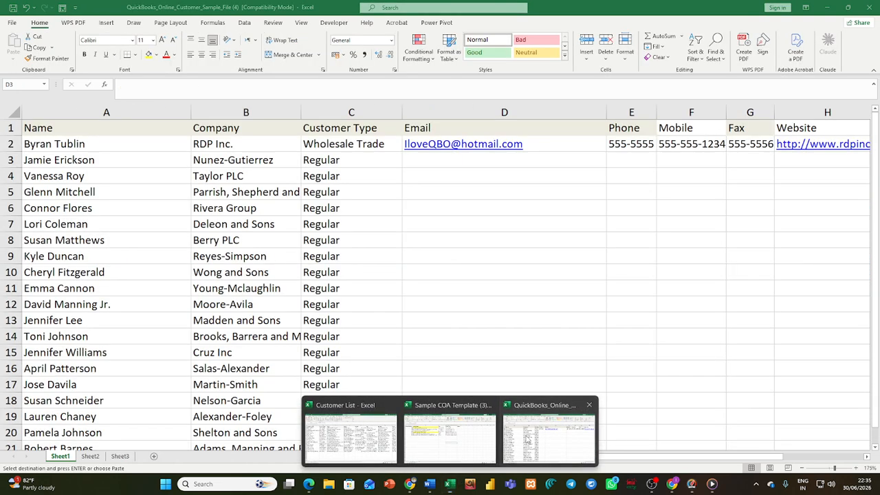
pyautogui.rightClick(442, 157)
pyautogui.click(475, 209)
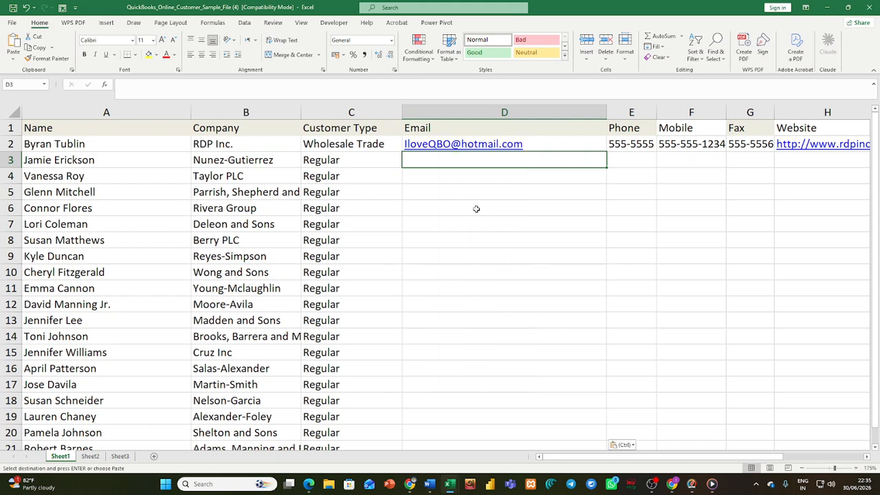
pyautogui.click(613, 206)
pyautogui.click(632, 156)
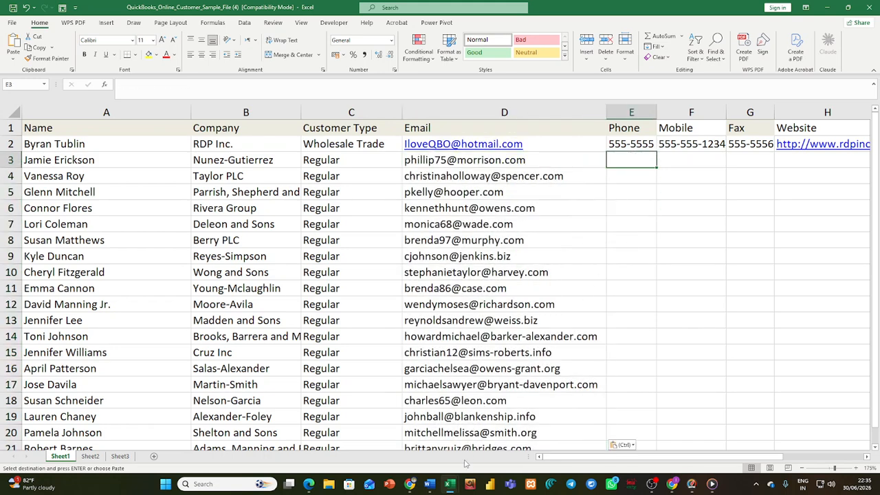
pyautogui.moveTo(451, 483)
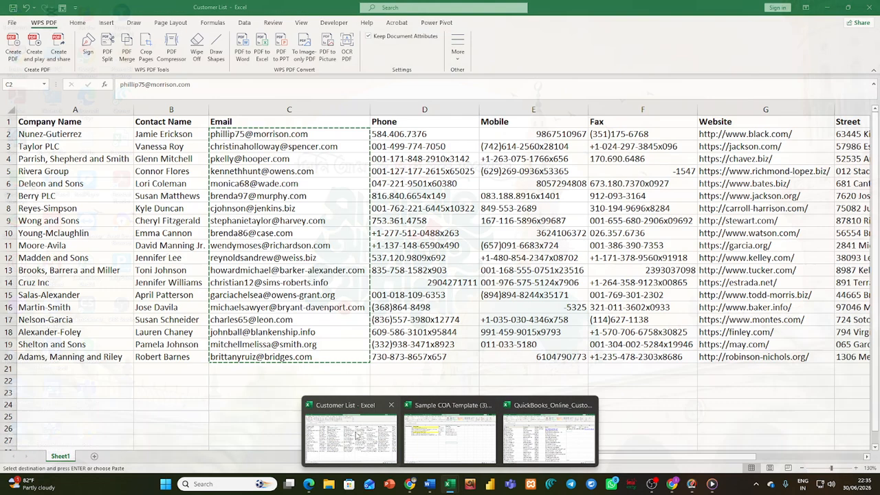
pyautogui.click(351, 432)
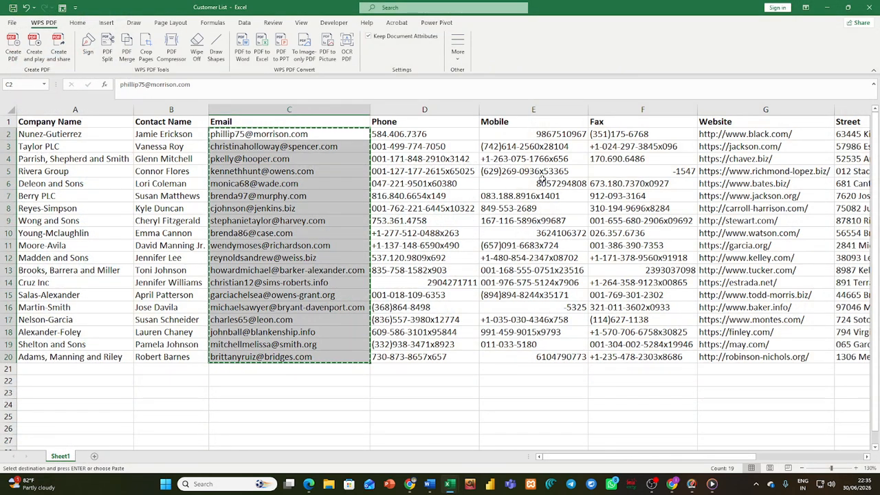
pyautogui.moveTo(457, 131); pyautogui.dragTo(619, 357)
pyautogui.hotkey('ctrl', 'c')
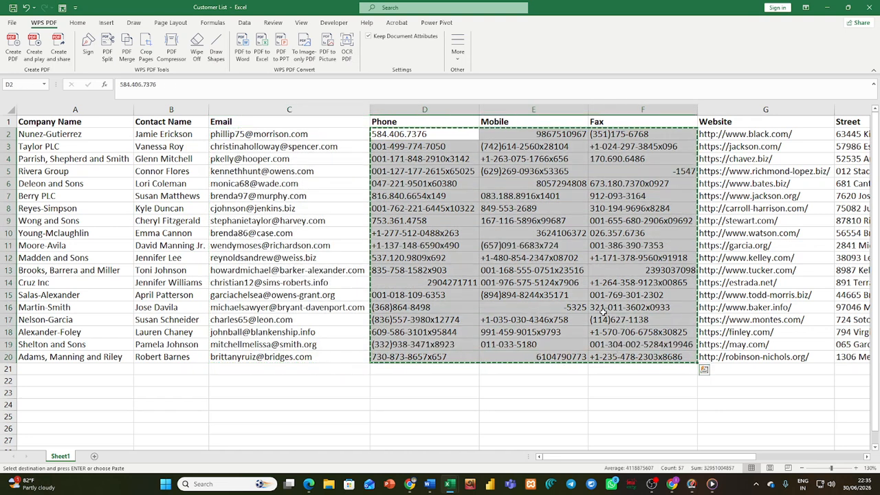
pyautogui.moveTo(449, 484)
pyautogui.click(536, 443)
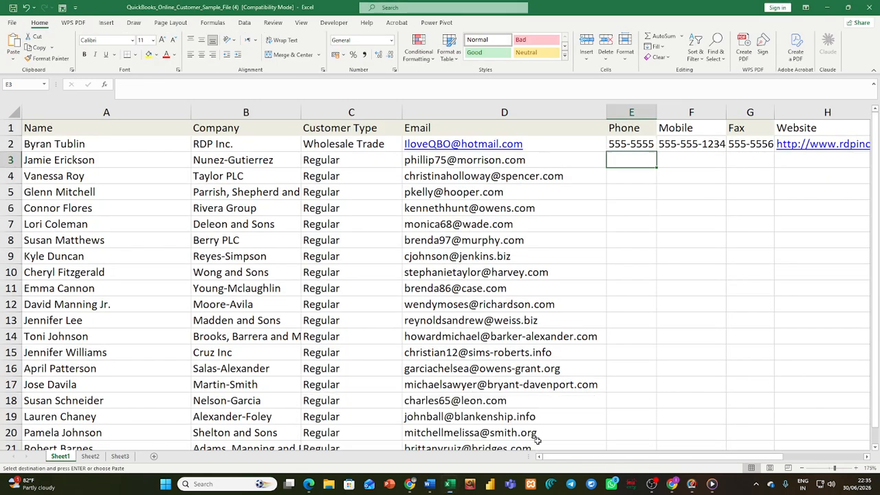
pyautogui.rightClick(621, 159)
pyautogui.click(663, 203)
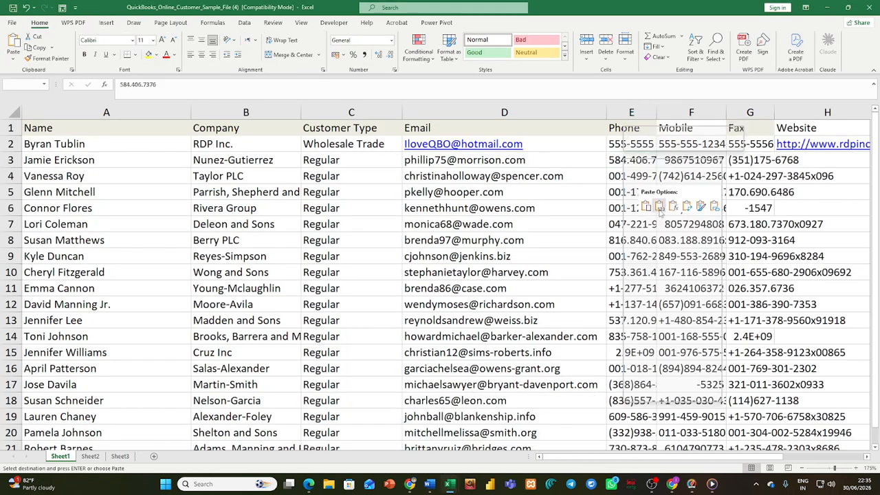
pyautogui.doubleClick(657, 116)
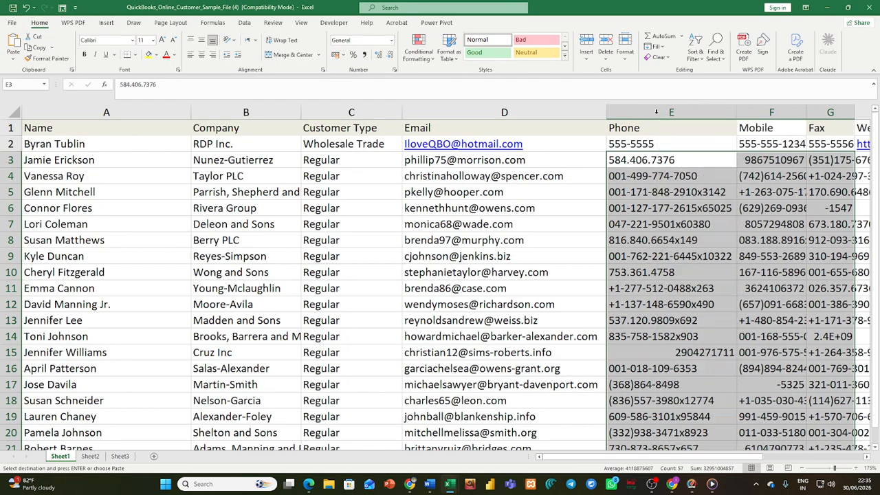
# Auto-fit the widths of the Mobile, Fax and Website columns in the sample file.
pyautogui.doubleClick(806, 113)
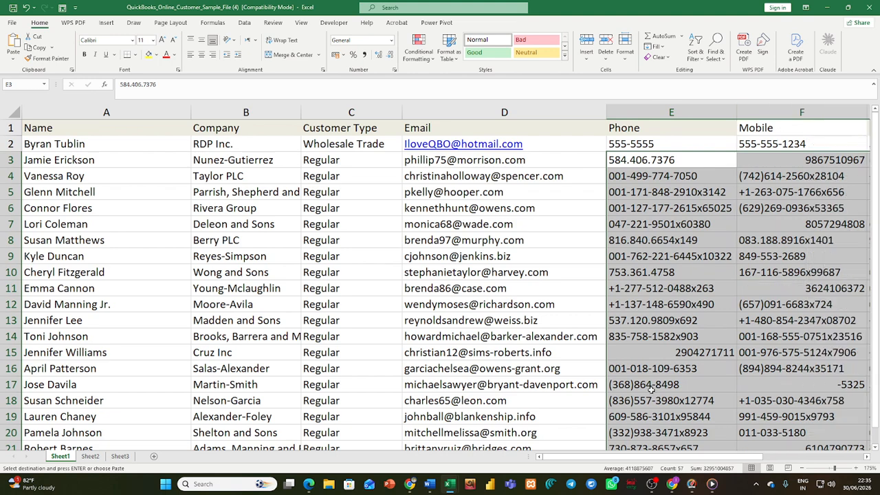
pyautogui.hscroll(3, 572, 466)
pyautogui.click(649, 239)
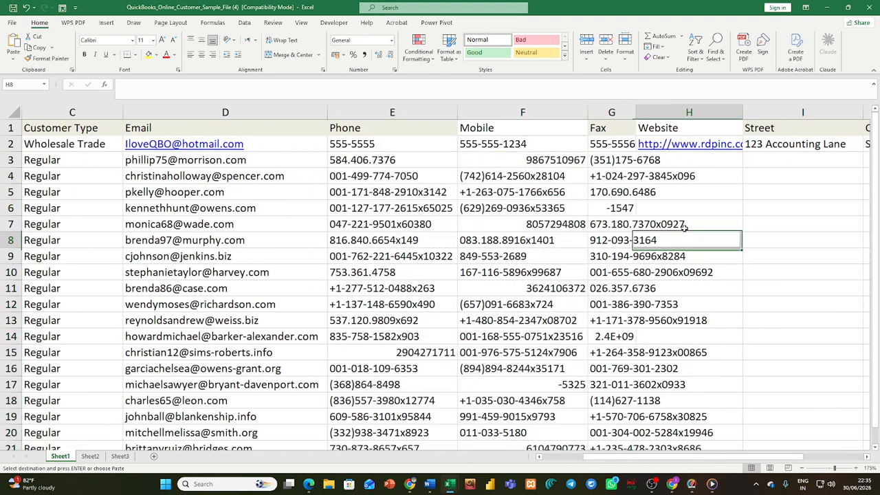
pyautogui.doubleClick(635, 112)
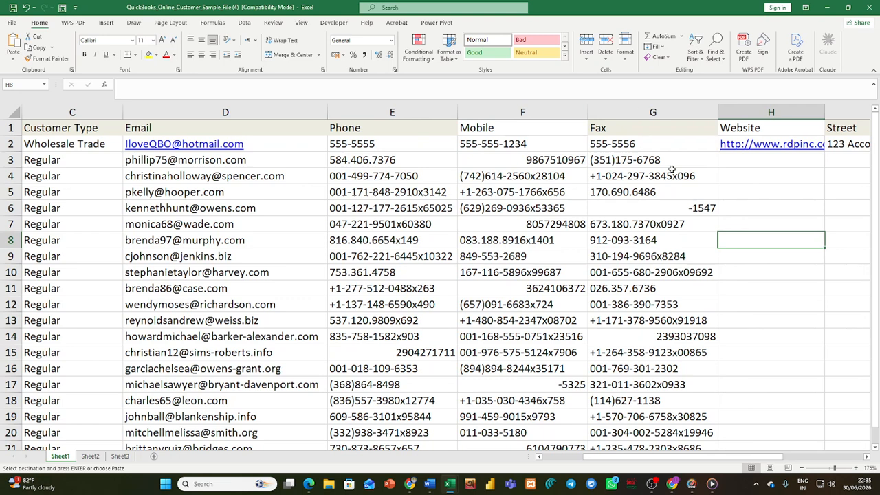
pyautogui.click(738, 160)
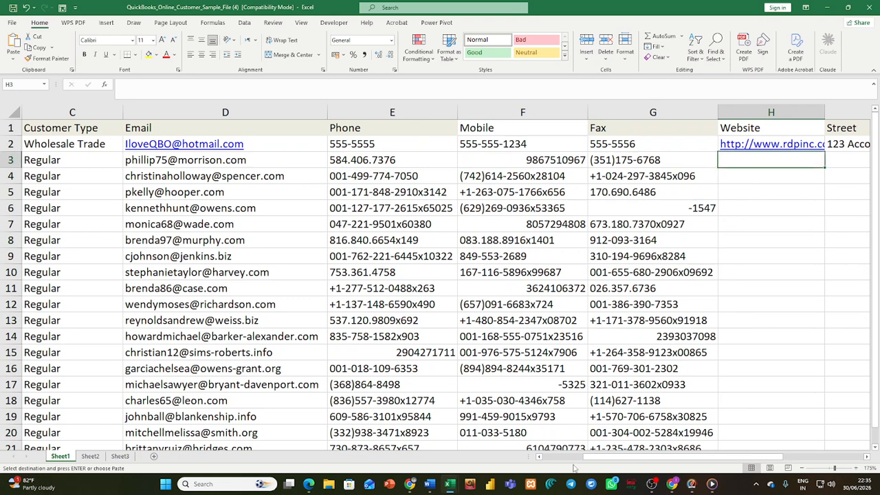
pyautogui.moveTo(582, 457); pyautogui.dragTo(646, 458)
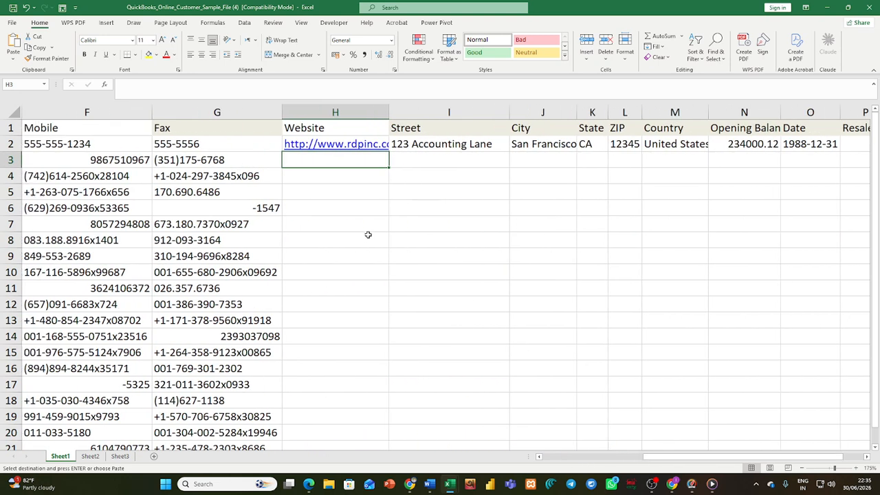
pyautogui.doubleClick(389, 112)
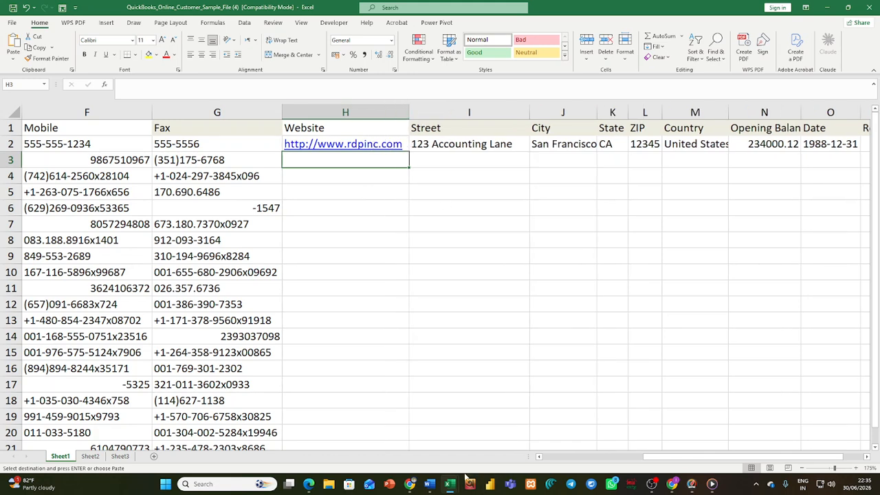
# Copy Customer List's websites and streets in G2:H20, paste them as values from H3 in the sample file, and auto-fit both columns.
pyautogui.moveTo(451, 481)
pyautogui.click(369, 444)
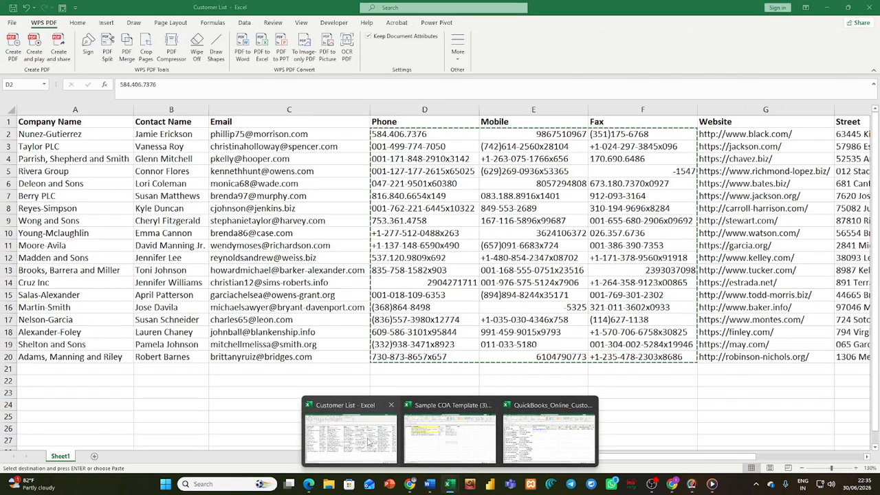
pyautogui.moveTo(563, 456); pyautogui.dragTo(642, 453)
pyautogui.moveTo(237, 134); pyautogui.dragTo(422, 357)
pyautogui.hotkey('ctrl', 'c')
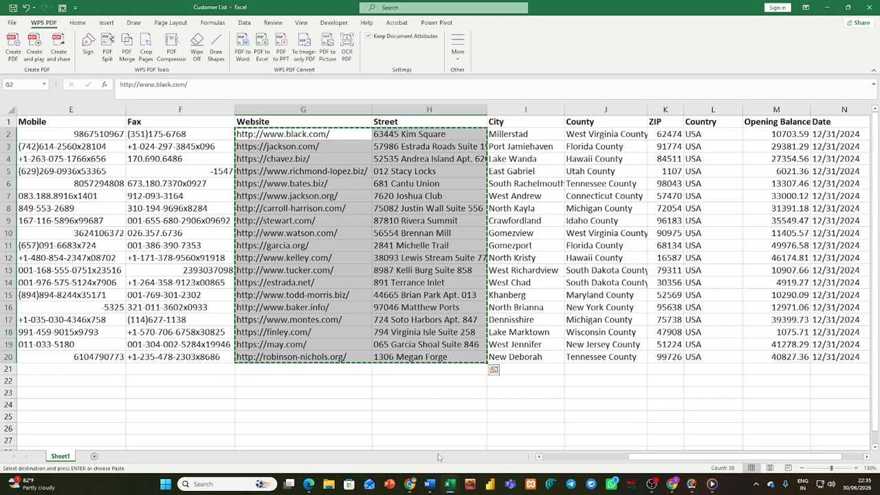
pyautogui.moveTo(450, 484)
pyautogui.click(530, 436)
pyautogui.click(380, 170)
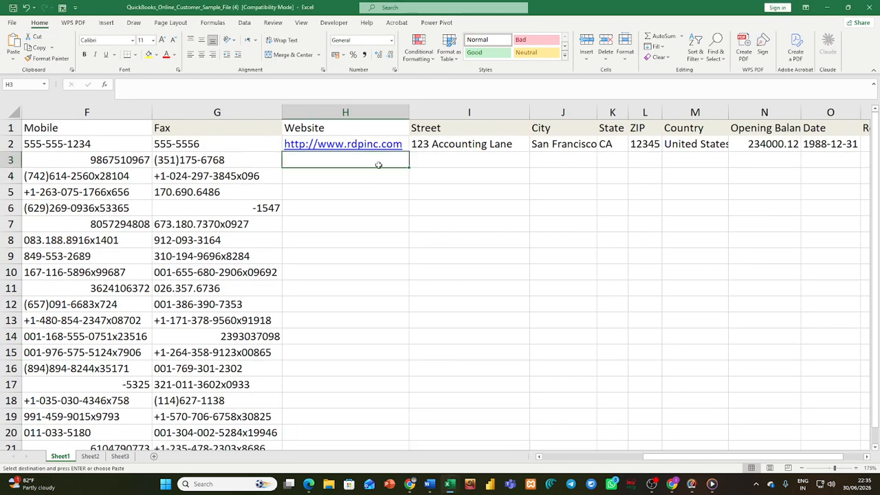
pyautogui.rightClick(379, 171)
pyautogui.click(416, 218)
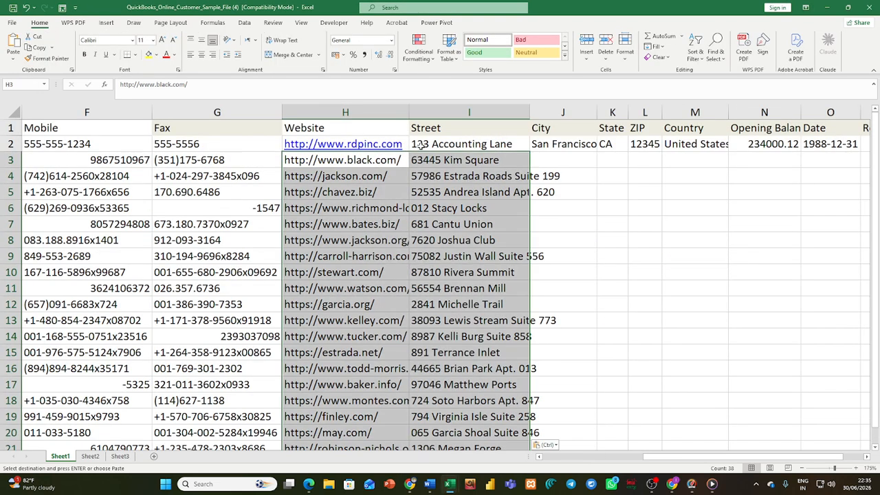
pyautogui.doubleClick(406, 110)
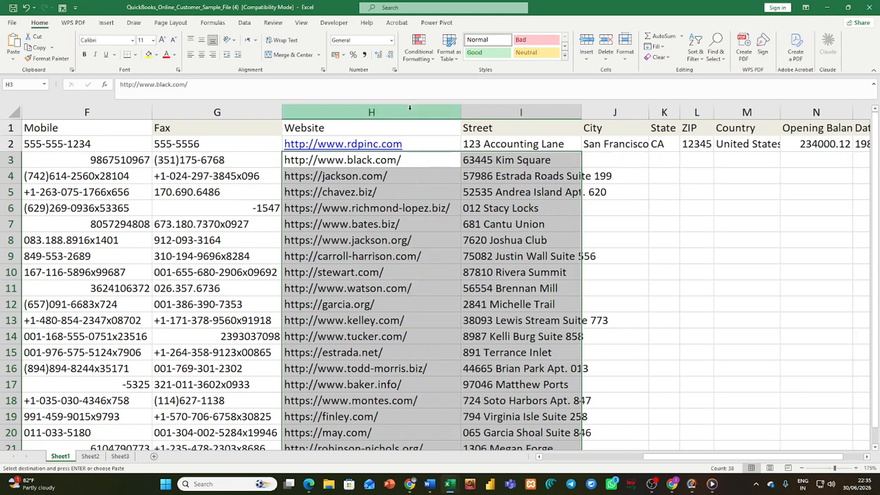
pyautogui.doubleClick(582, 112)
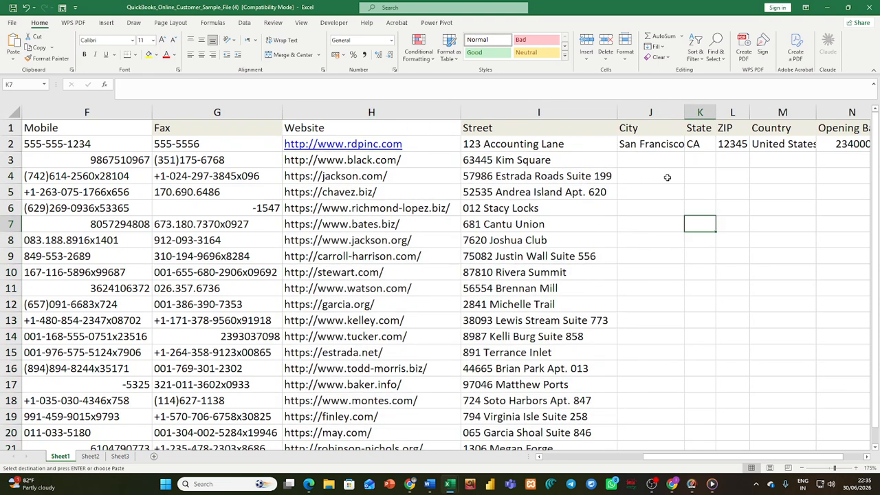
# Copy the cities in I2:I20 of Customer List, paste them as values from J3 in the sample file, and auto-fit the City column.
pyautogui.click(654, 159)
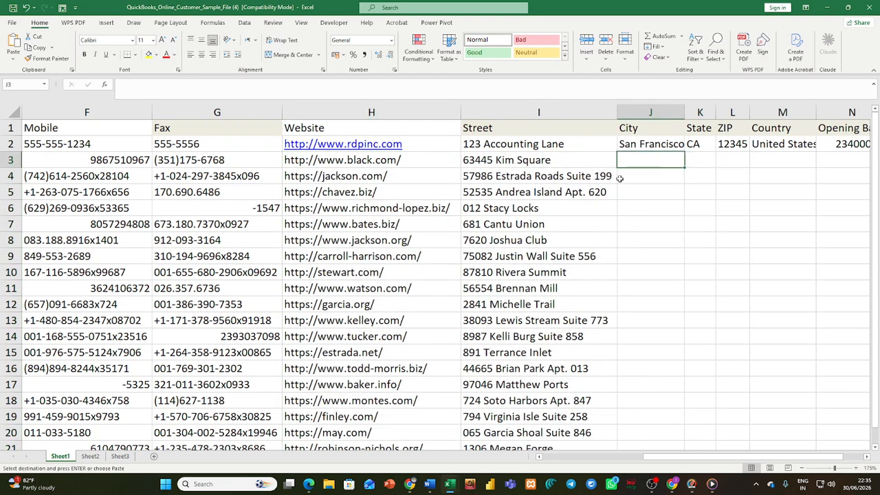
pyautogui.moveTo(450, 486)
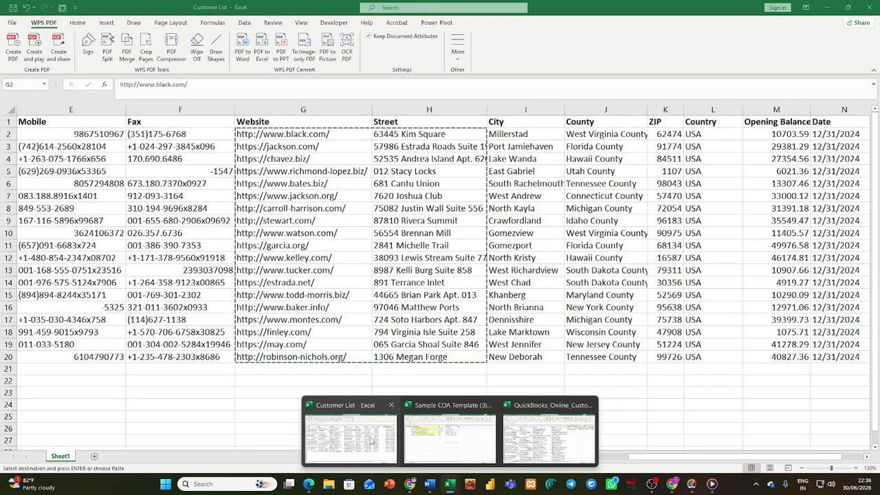
pyautogui.click(371, 440)
pyautogui.moveTo(509, 134); pyautogui.dragTo(539, 356)
pyautogui.hotkey('ctrl', 'c')
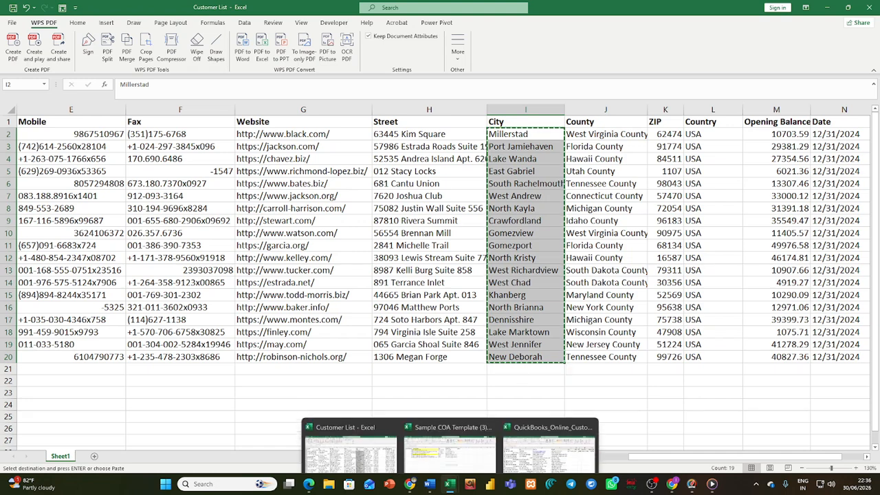
pyautogui.click(550, 432)
pyautogui.rightClick(640, 159)
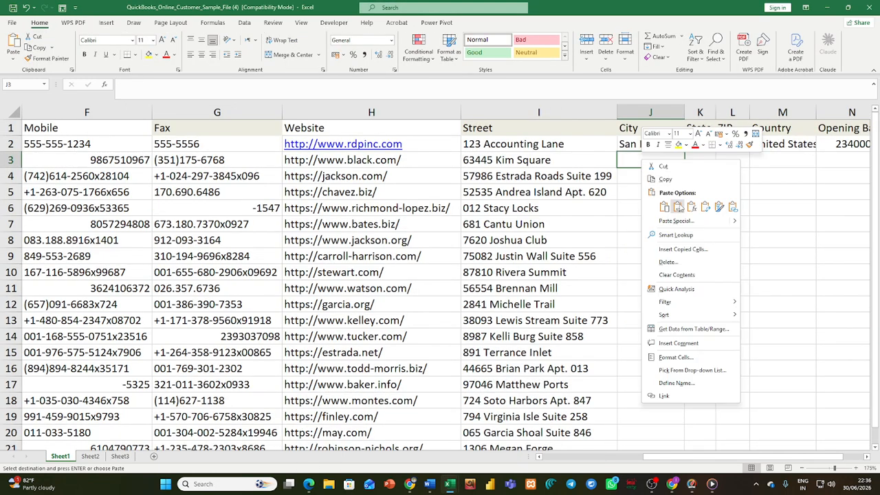
pyautogui.click(677, 209)
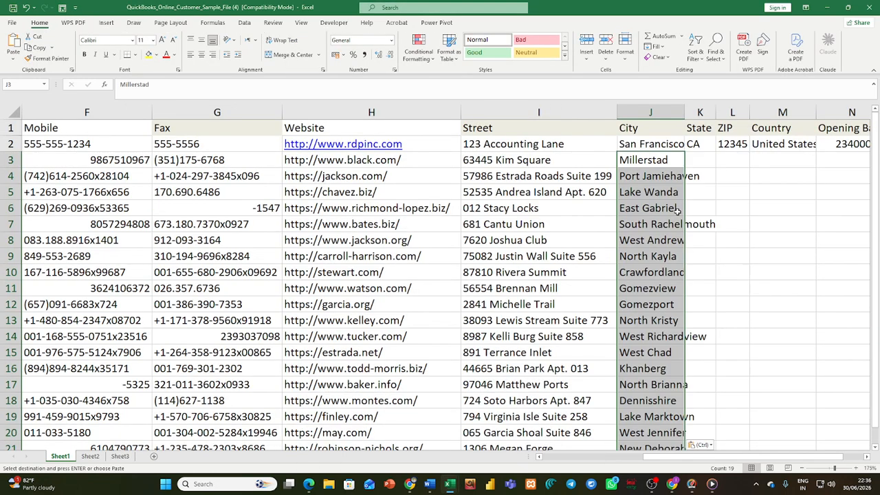
pyautogui.doubleClick(684, 111)
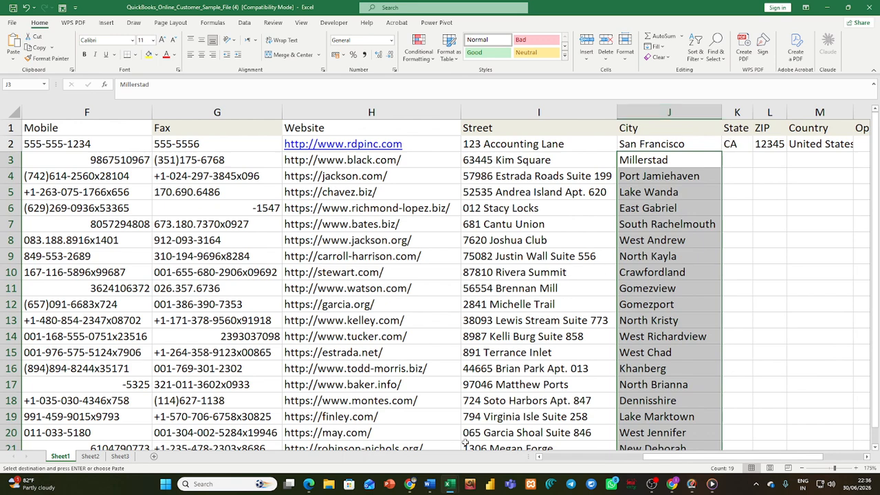
# Copy Customer List's county and ZIP data in J2:K20, paste it as values from K3 in the sample file, and auto-fit the State column.
pyautogui.moveTo(449, 486)
pyautogui.click(375, 439)
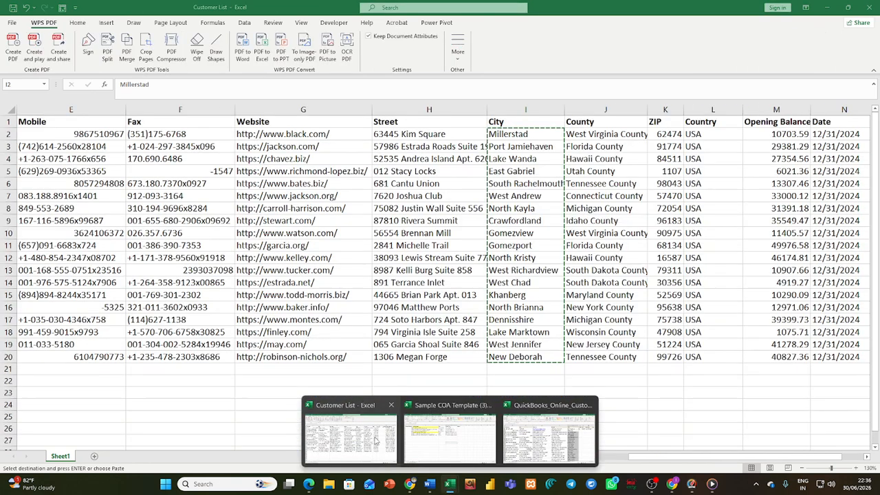
pyautogui.click(376, 441)
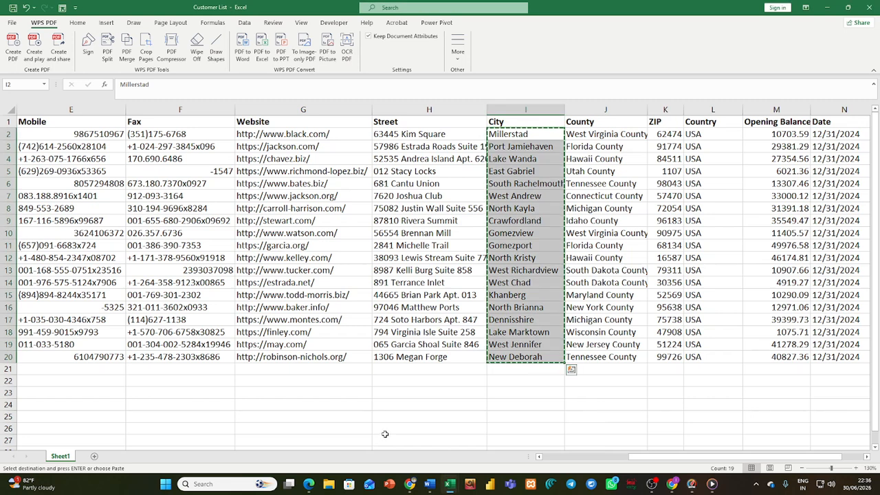
pyautogui.click(605, 135)
pyautogui.moveTo(606, 136)
pyautogui.mouseDown()
pyautogui.moveTo(656, 219)
pyautogui.moveTo(656, 375)
pyautogui.moveTo(587, 364)
pyautogui.mouseUp()
pyautogui.hotkey('ctrl', 'c')
pyautogui.moveTo(451, 485)
pyautogui.click(549, 429)
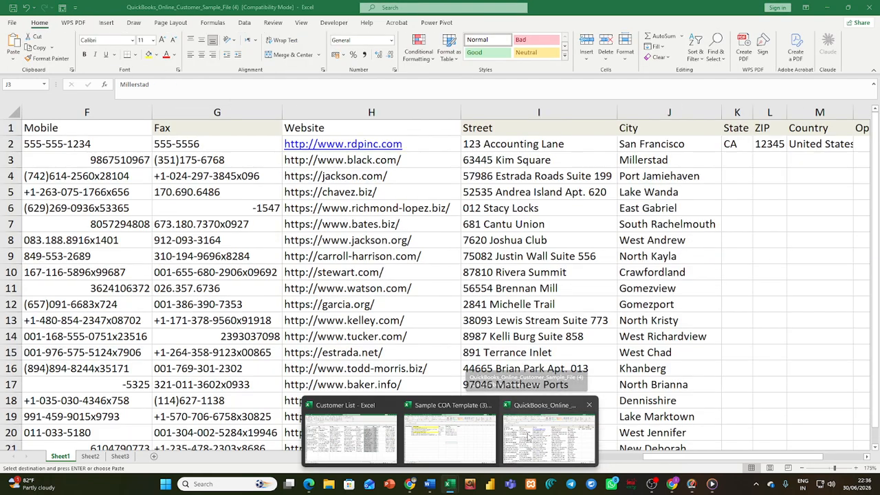
pyautogui.rightClick(742, 159)
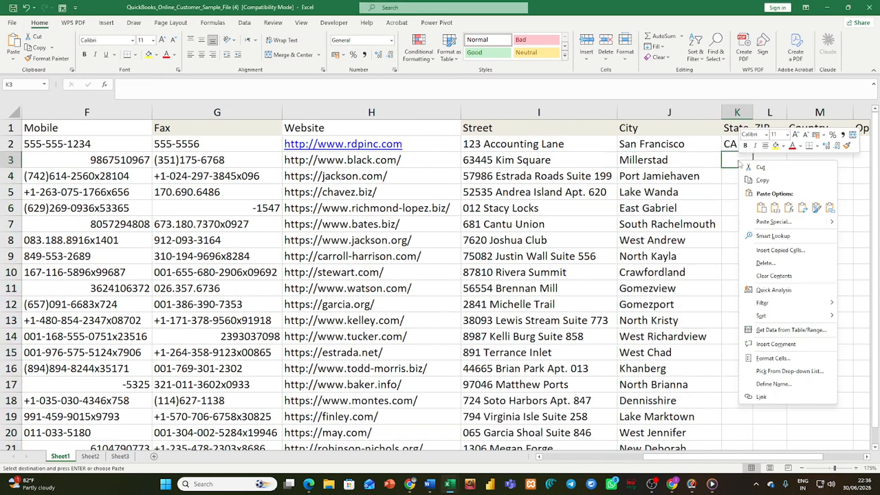
pyautogui.click(774, 209)
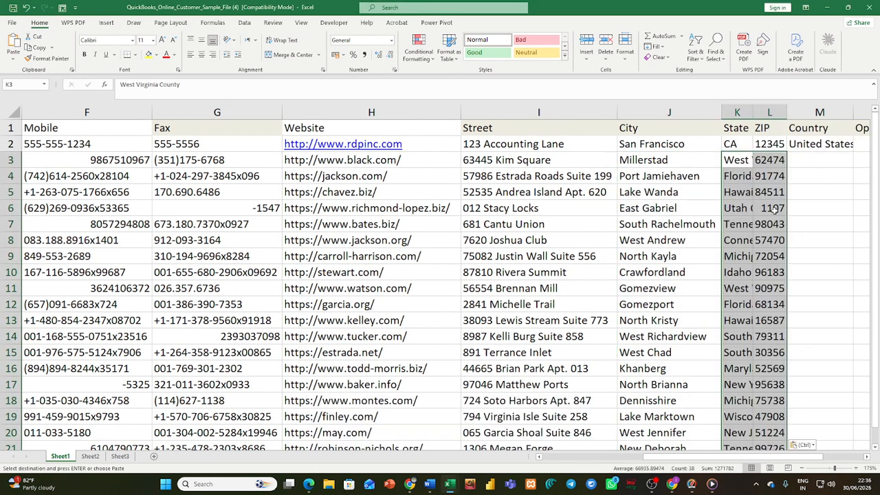
pyautogui.doubleClick(754, 113)
# Fill United States from M2 down to M21 in the sample file and auto-fit the Country column.
pyautogui.hscroll(4, 658, 457)
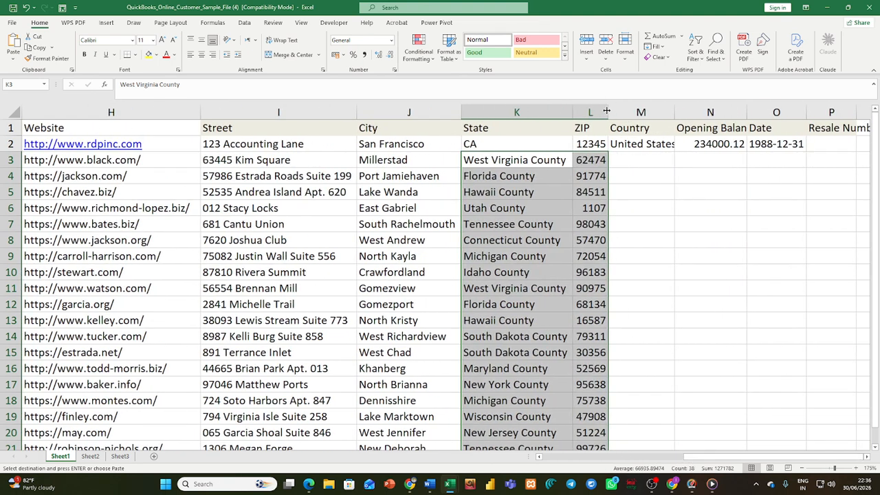
pyautogui.click(637, 160)
pyautogui.click(637, 144)
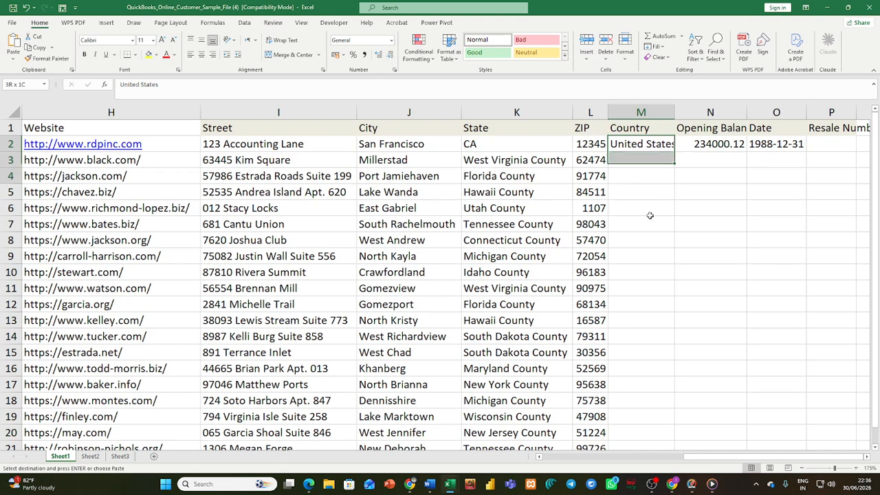
pyautogui.moveTo(637, 142); pyautogui.dragTo(652, 421)
pyautogui.press('Return')
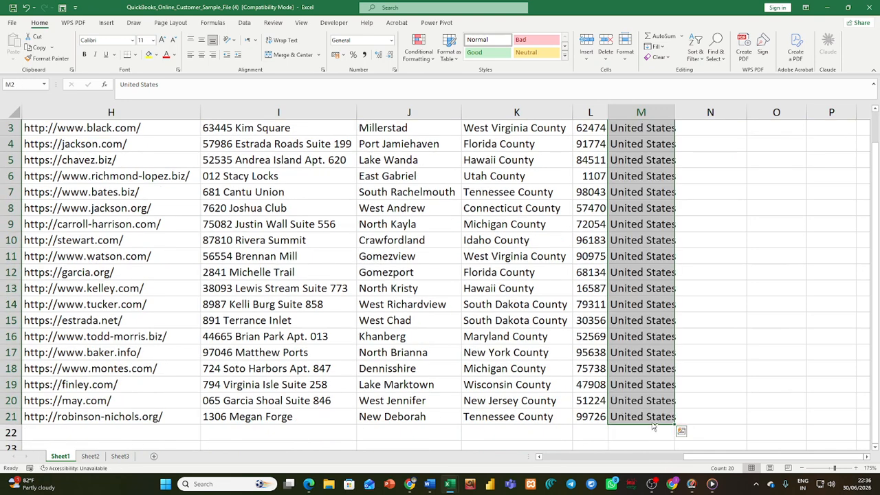
pyautogui.scroll(1, 736, 361)
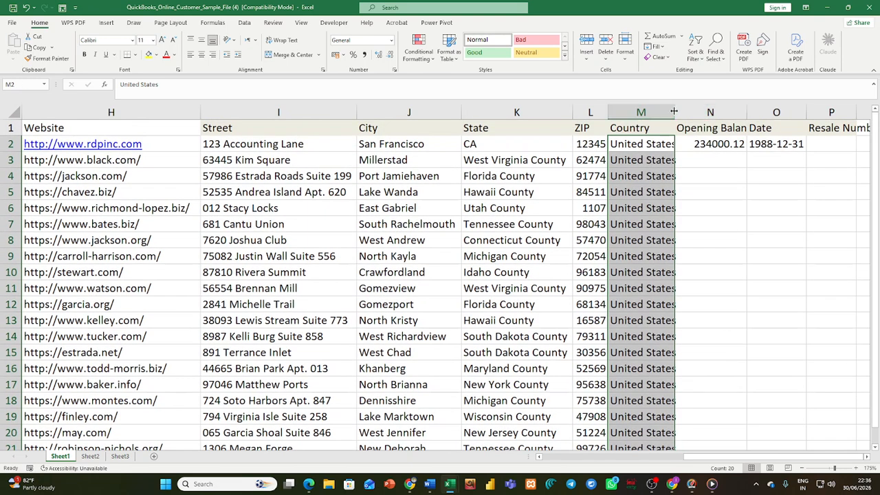
pyautogui.doubleClick(674, 110)
pyautogui.click(752, 237)
# Switch to the Customer List workbook and copy its opening balances and dates in M2:N20.
pyautogui.click(727, 161)
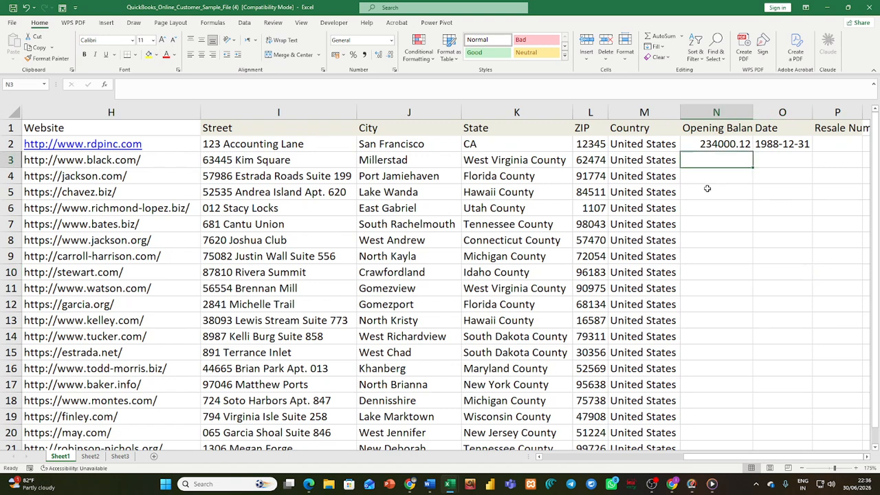
pyautogui.moveTo(452, 486)
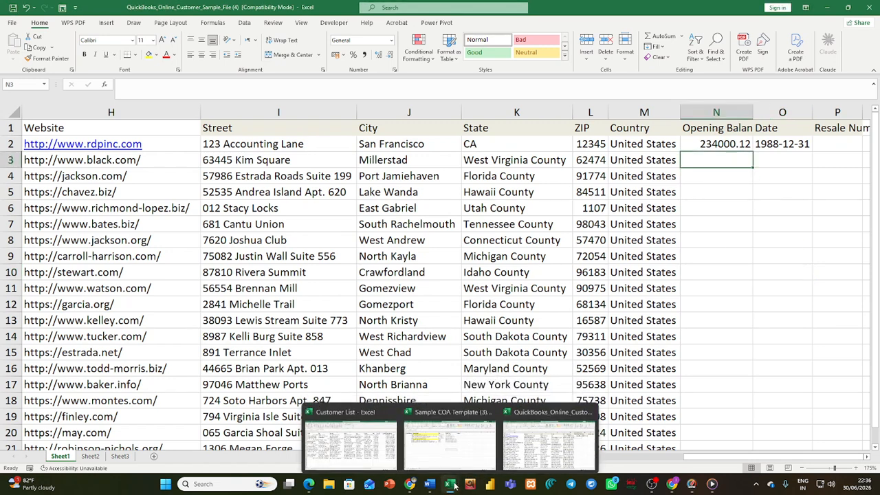
pyautogui.click(347, 434)
pyautogui.moveTo(635, 455); pyautogui.dragTo(657, 455)
pyautogui.click(706, 415)
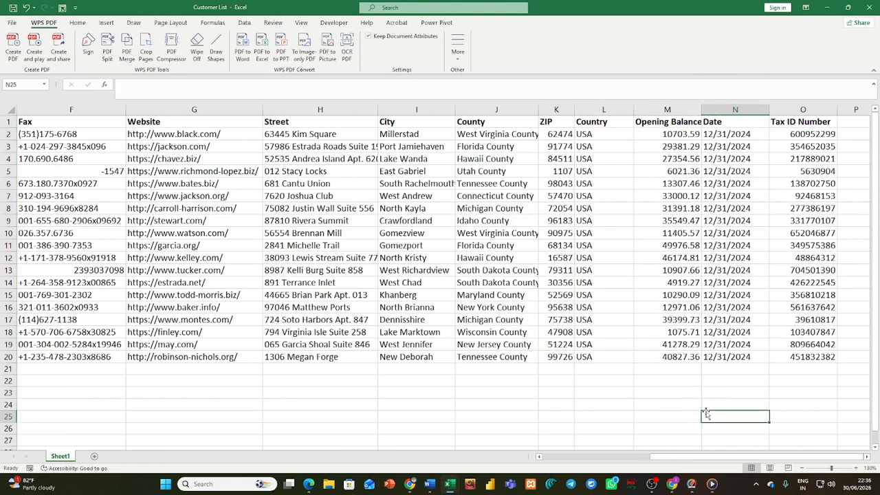
pyautogui.moveTo(667, 138); pyautogui.dragTo(670, 353)
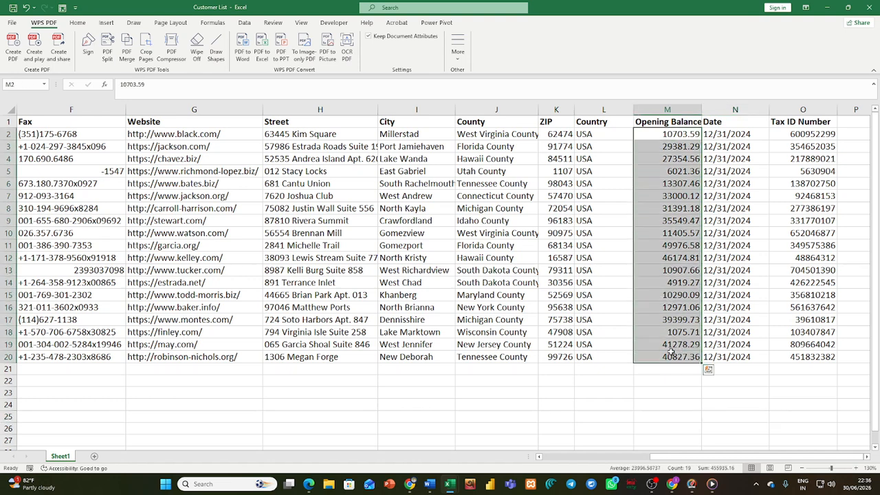
pyautogui.click(709, 209)
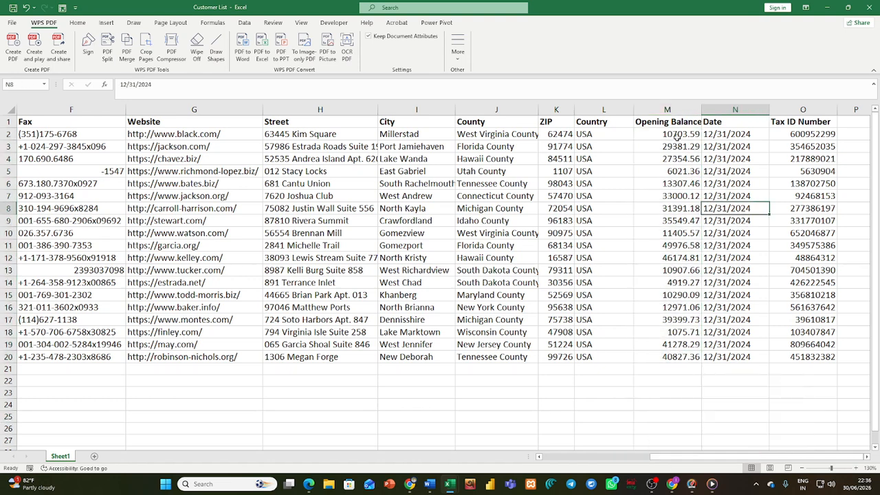
pyautogui.moveTo(666, 134); pyautogui.dragTo(704, 358)
pyautogui.hotkey('ctrl', 'c')
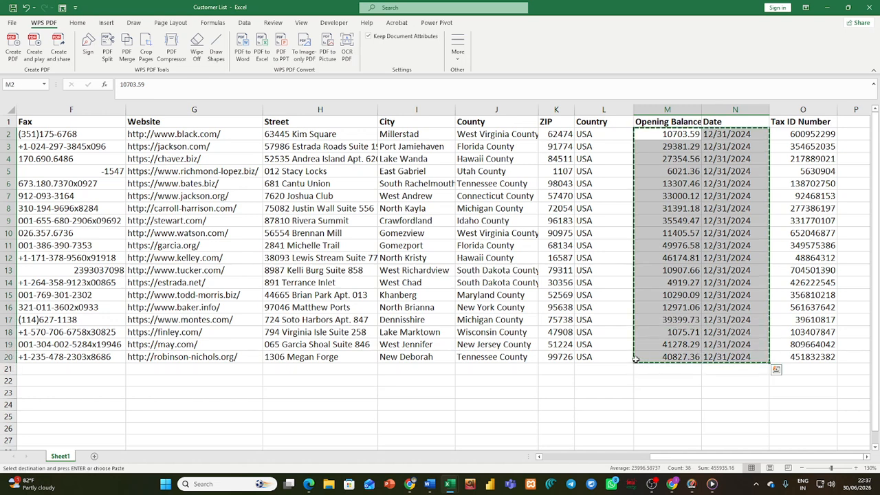
# Paste the copied balances and dates as values from N3 in the QuickBooks sample file and auto-fit the Opening Balance column.
pyautogui.moveTo(449, 484)
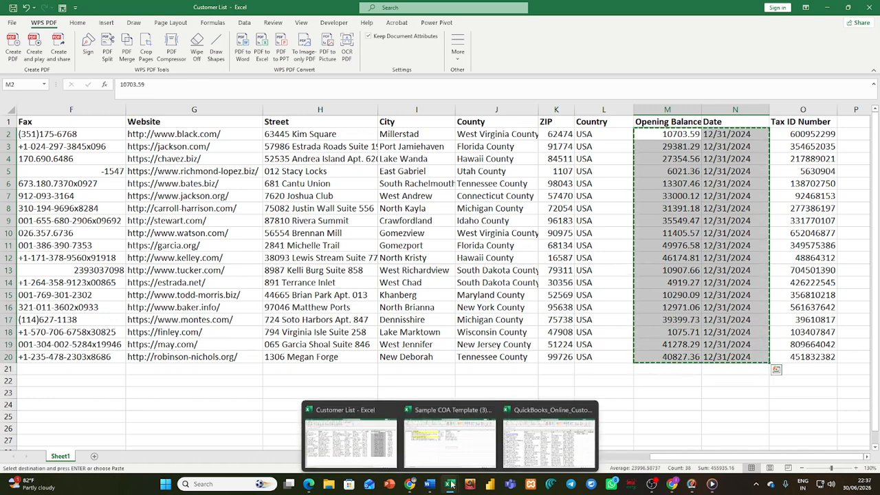
pyautogui.click(569, 412)
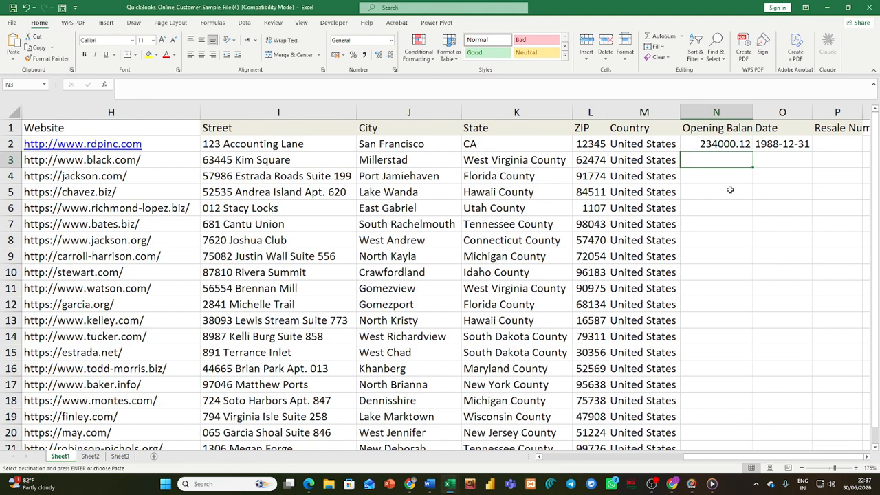
pyautogui.rightClick(705, 165)
pyautogui.click(741, 212)
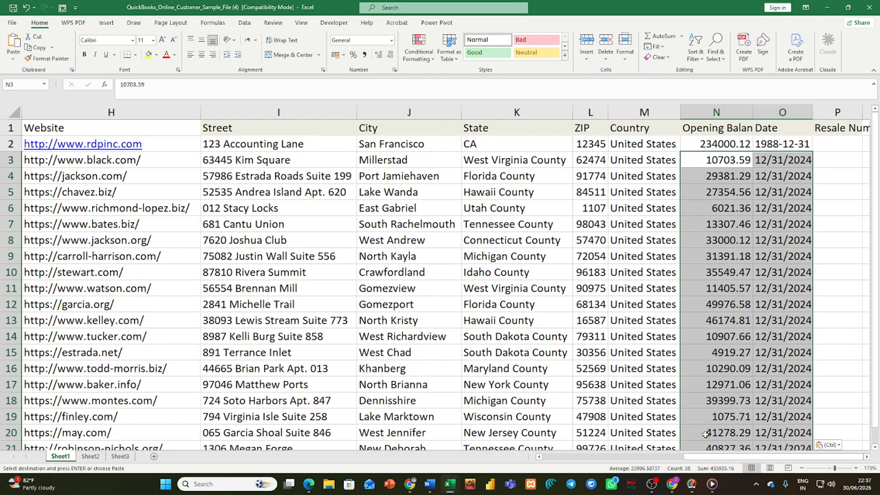
pyautogui.moveTo(708, 460); pyautogui.dragTo(750, 459)
pyautogui.click(845, 134)
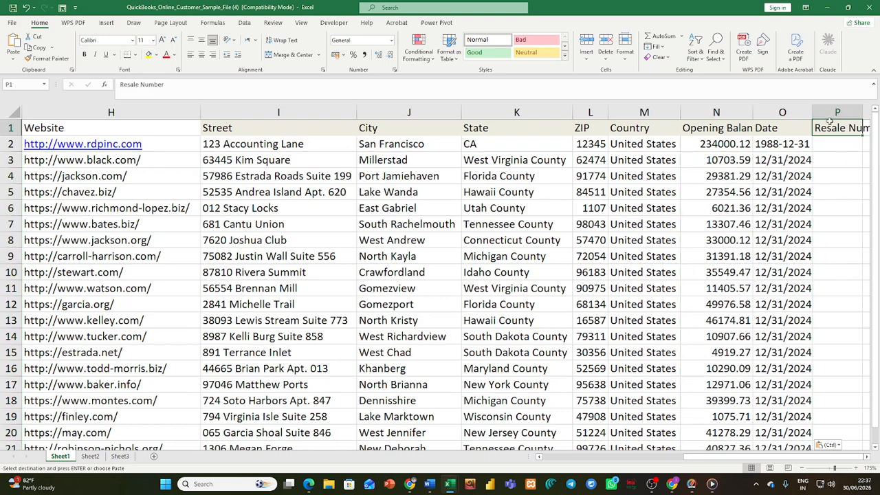
pyautogui.click(789, 123)
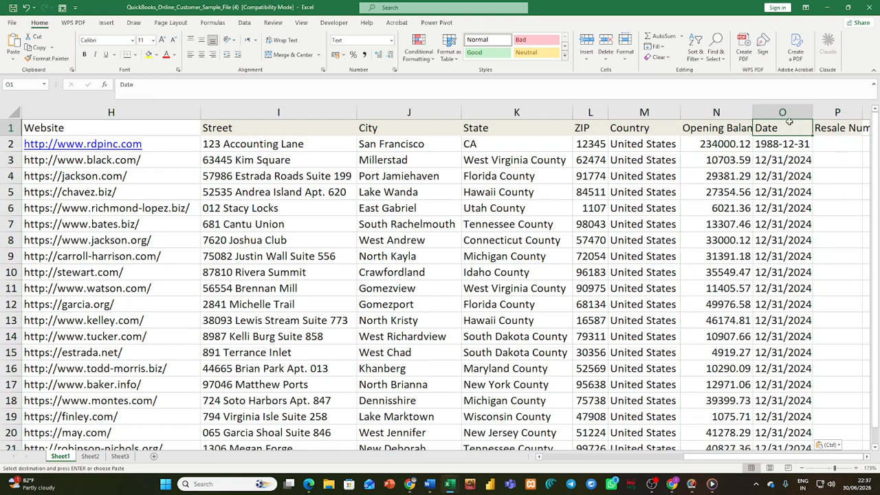
pyautogui.doubleClick(752, 112)
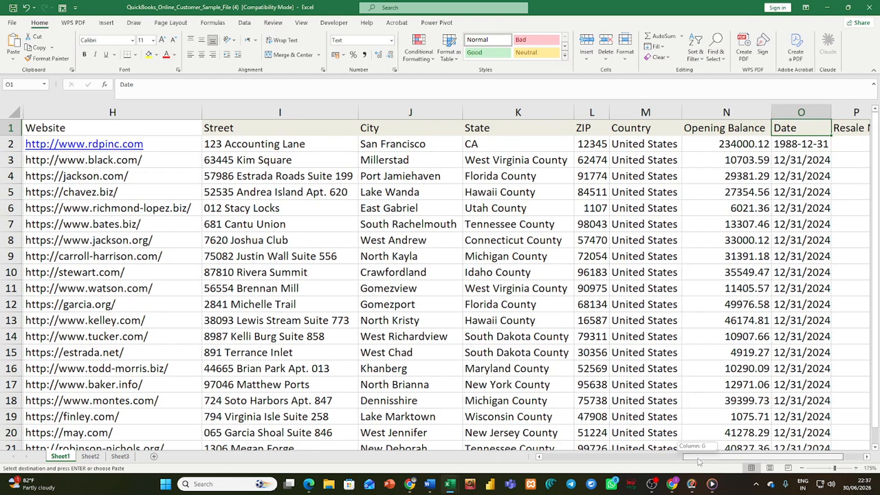
# Check the sample date format in O2, and delete the sample customer's entire row 2 from the file.
pyautogui.hscroll(1, 694, 456)
pyautogui.click(719, 211)
pyautogui.moveTo(679, 457)
pyautogui.mouseDown()
pyautogui.moveTo(529, 457)
pyautogui.moveTo(695, 457)
pyautogui.mouseUp()
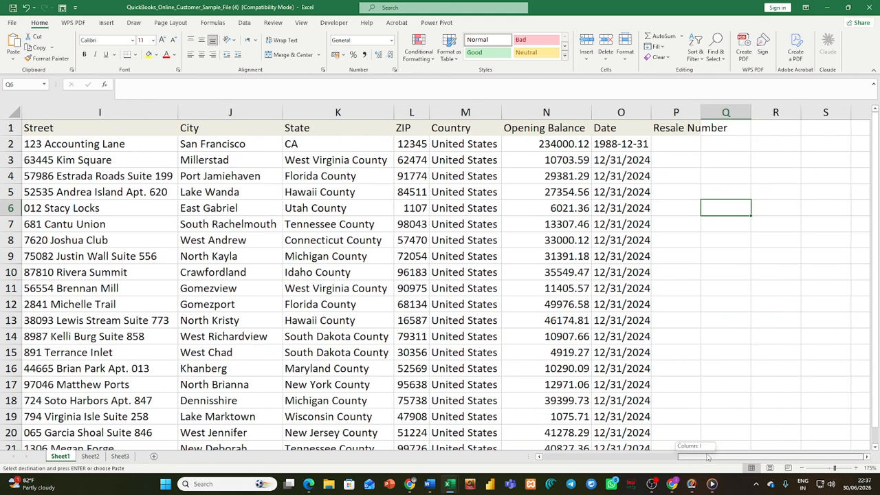
pyautogui.click(603, 144)
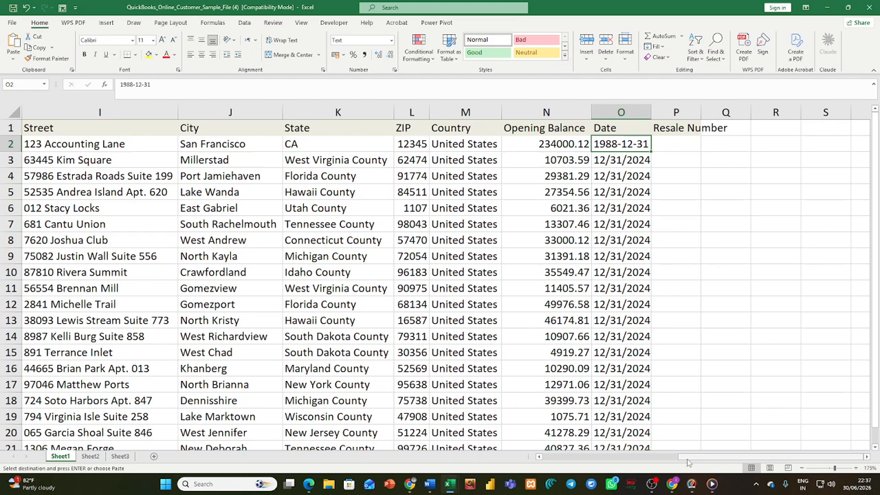
pyautogui.moveTo(691, 460); pyautogui.dragTo(541, 443)
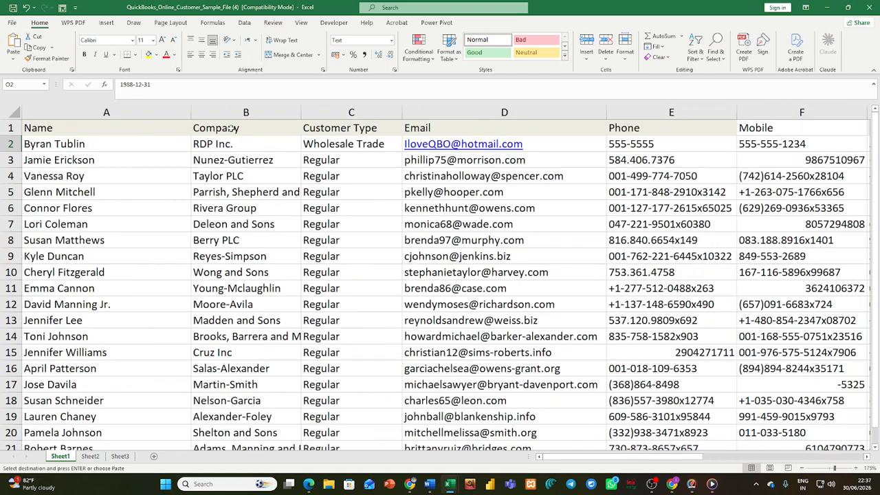
pyautogui.click(11, 143)
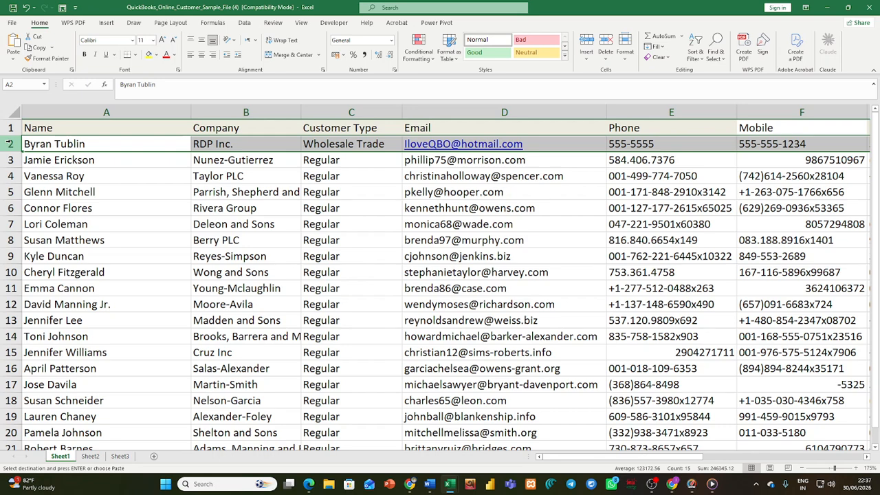
pyautogui.hotkey('ctrl', '-')
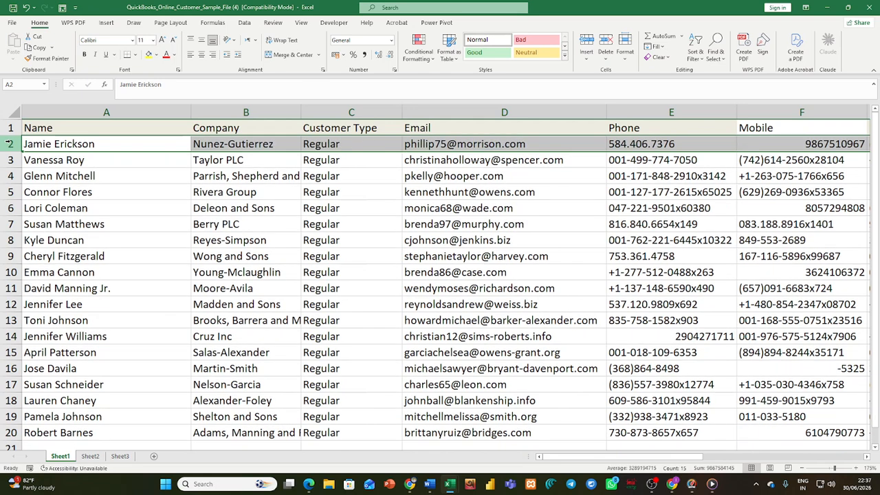
pyautogui.click(105, 223)
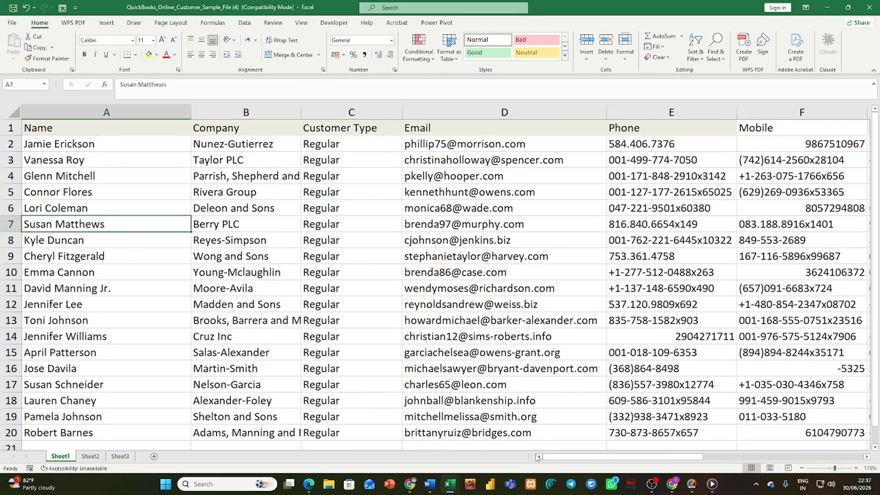
# Format the whole Date column O as Date with the English (United States) locale and the 2012-03-14 type.
pyautogui.moveTo(550, 457); pyautogui.dragTo(721, 459)
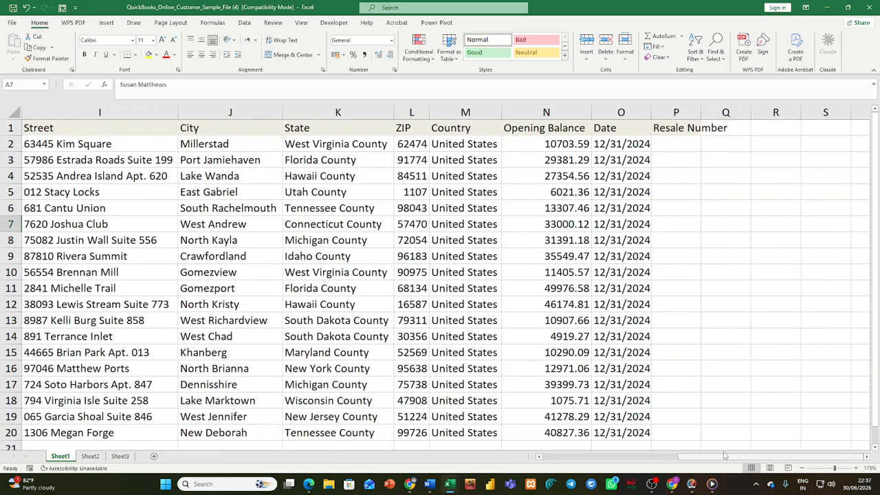
pyautogui.click(632, 110)
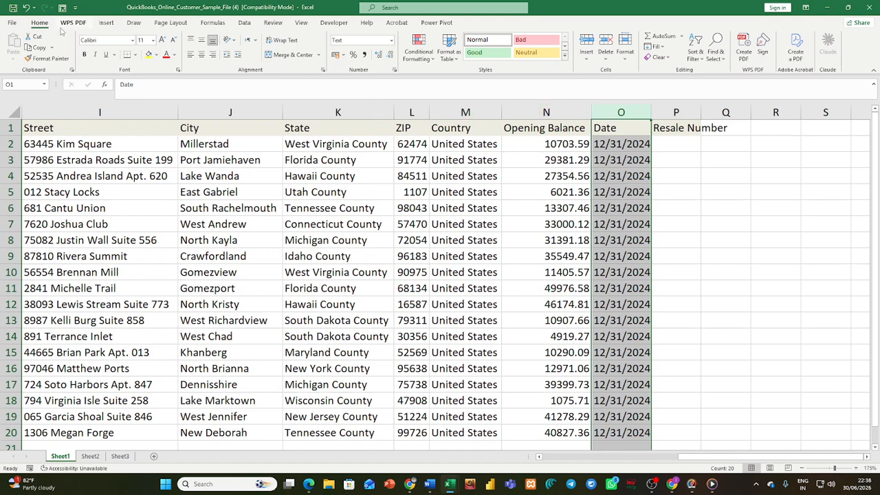
pyautogui.click(391, 41)
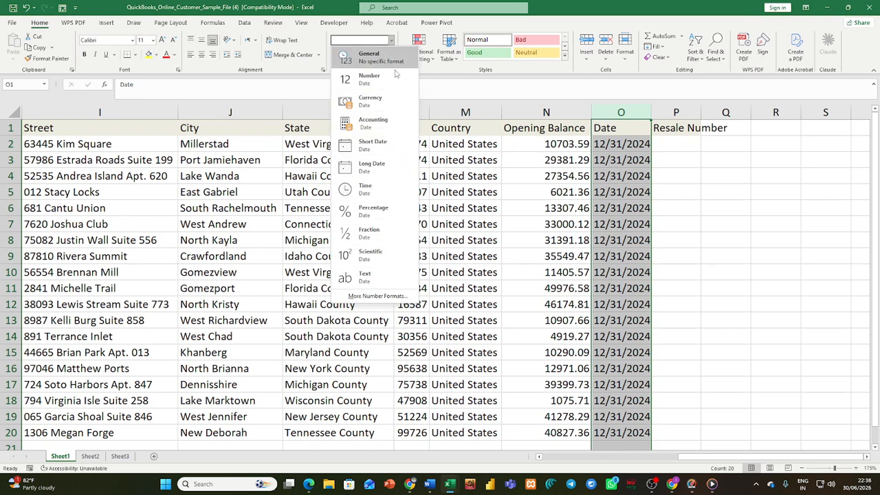
pyautogui.click(447, 162)
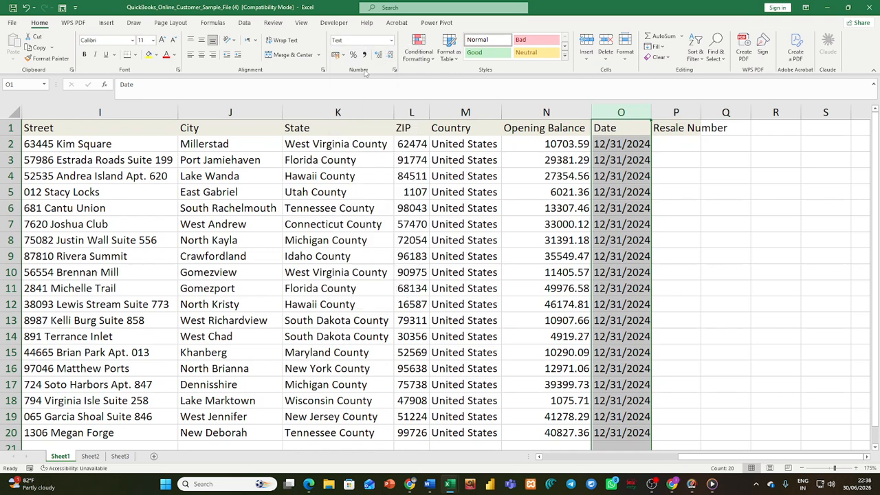
pyautogui.click(391, 40)
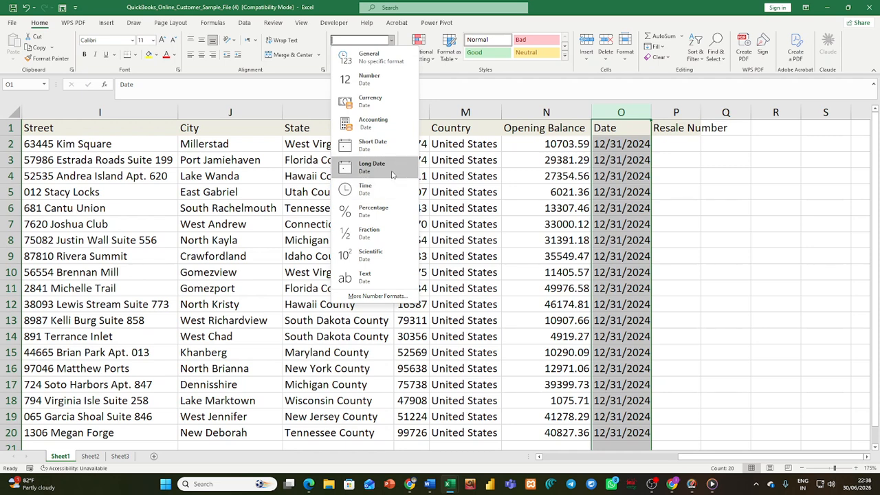
pyautogui.click(377, 296)
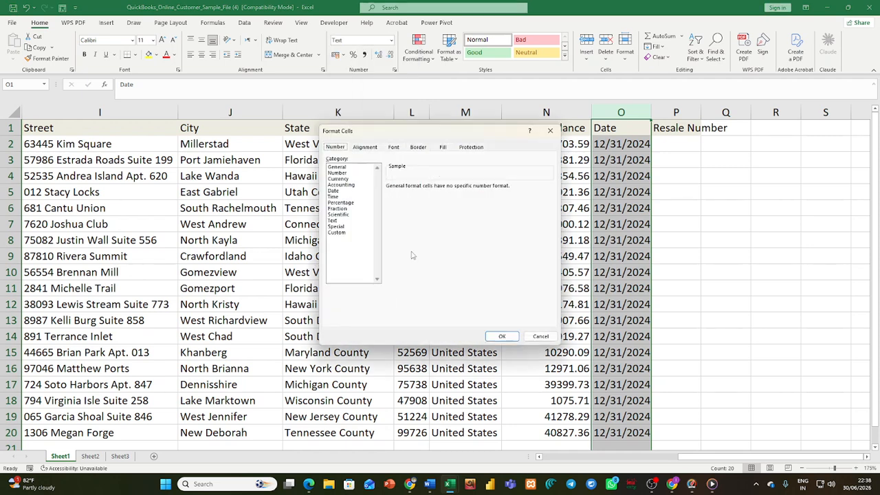
pyautogui.click(338, 190)
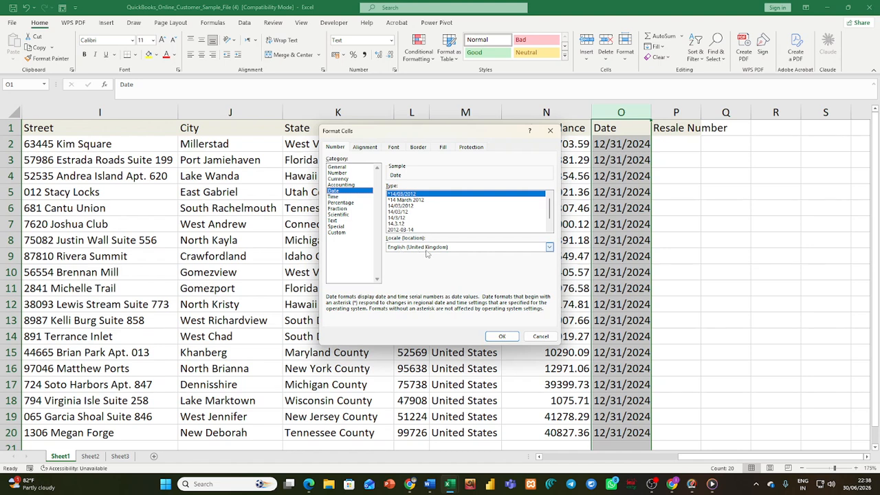
pyautogui.click(453, 249)
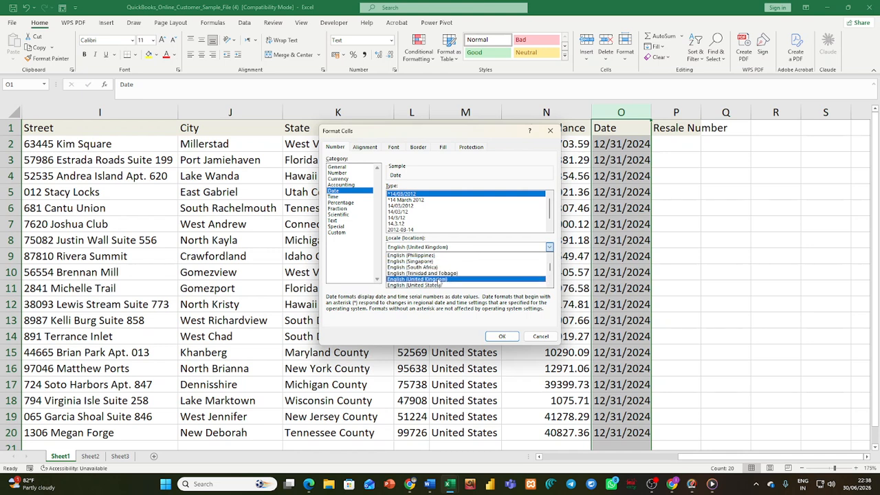
pyautogui.click(438, 285)
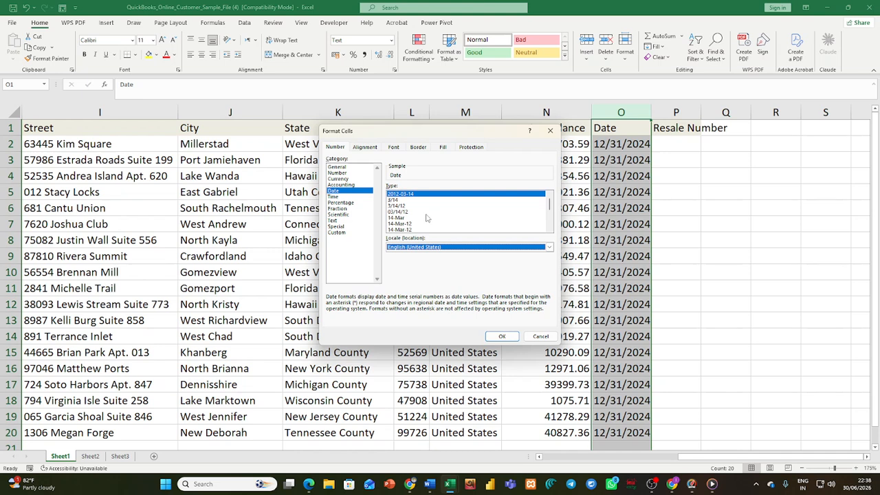
pyautogui.moveTo(550, 206); pyautogui.dragTo(549, 218)
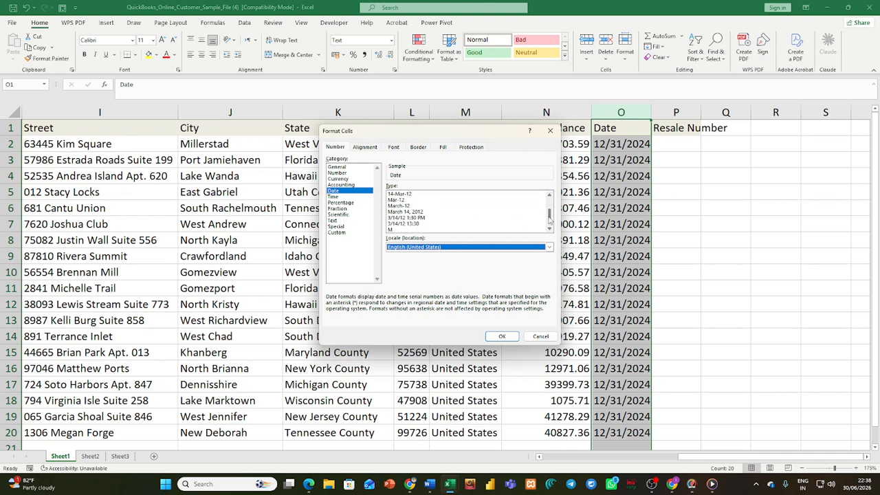
pyautogui.moveTo(549, 220); pyautogui.dragTo(547, 206)
pyautogui.click(450, 195)
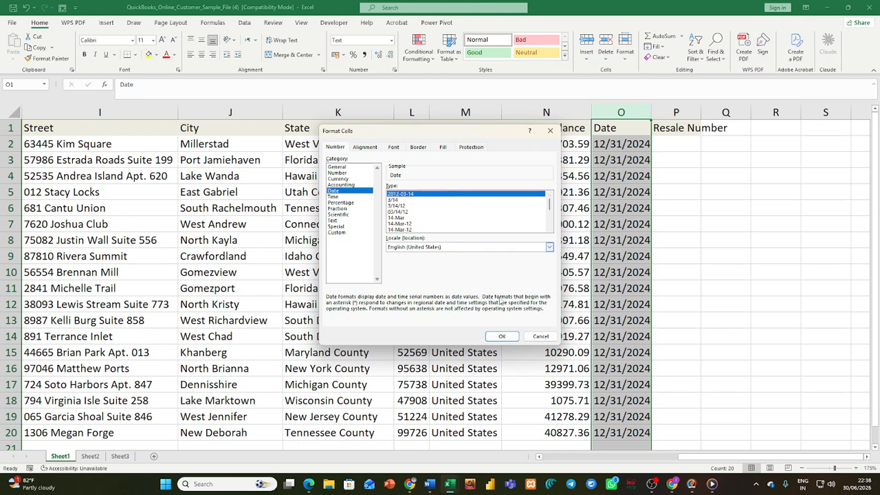
pyautogui.click(500, 336)
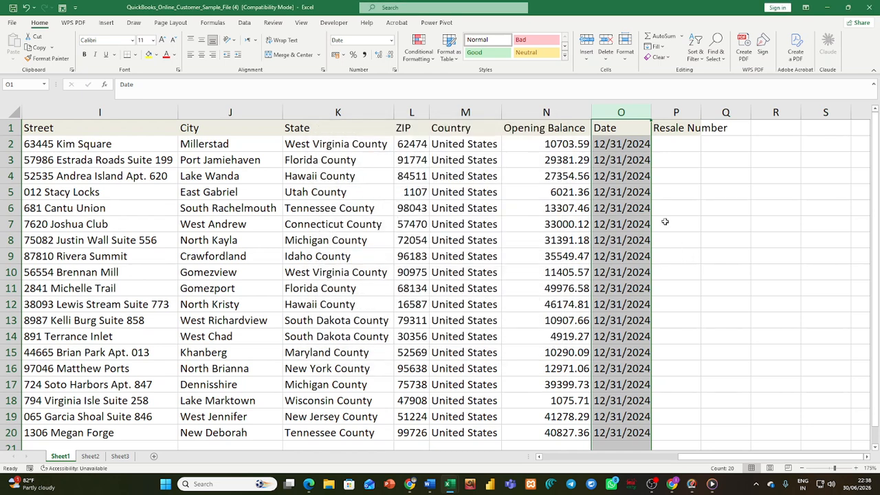
# Check the date entry in O2 and reapply the 2012-03-14 date format to the whole Date column.
pyautogui.doubleClick(628, 144)
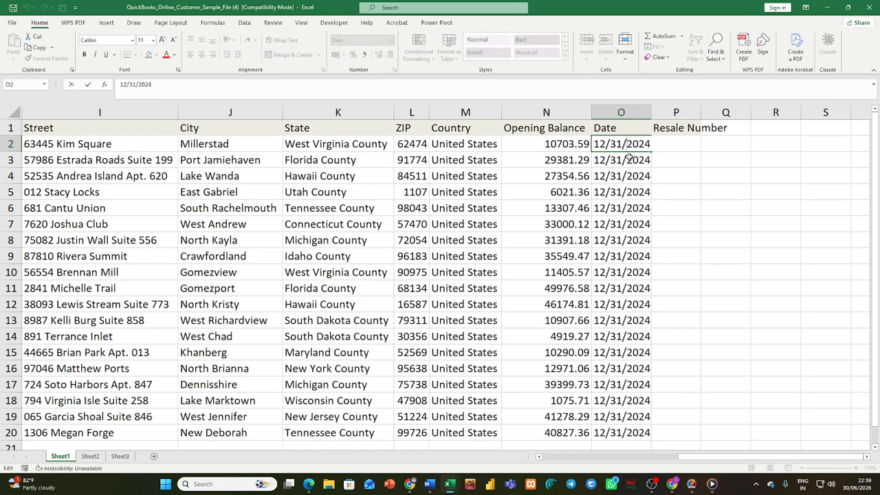
pyautogui.click(639, 224)
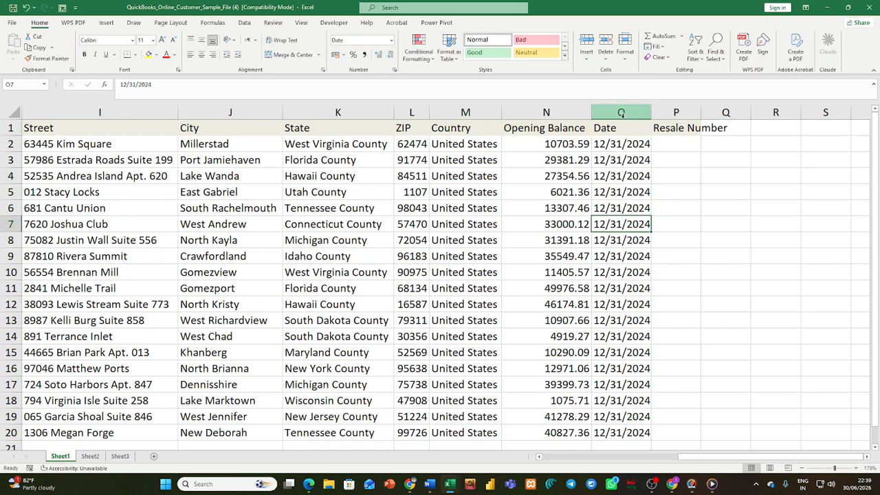
pyautogui.click(622, 113)
pyautogui.click(391, 40)
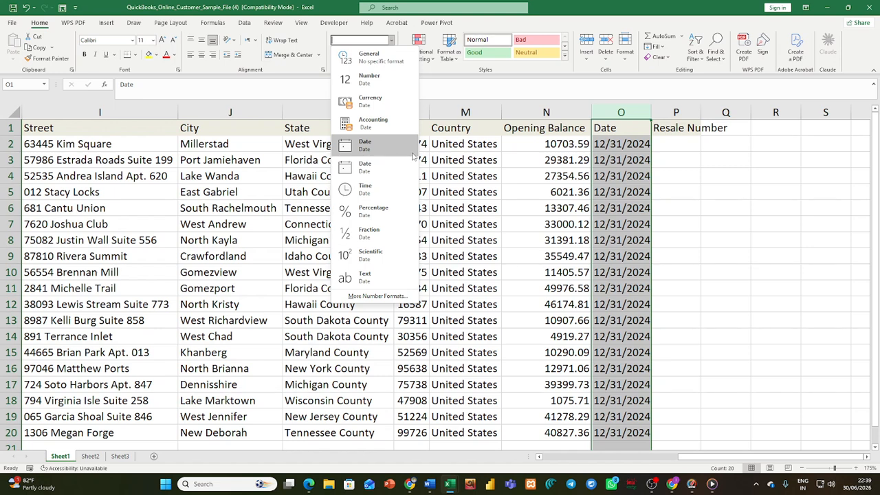
pyautogui.click(364, 295)
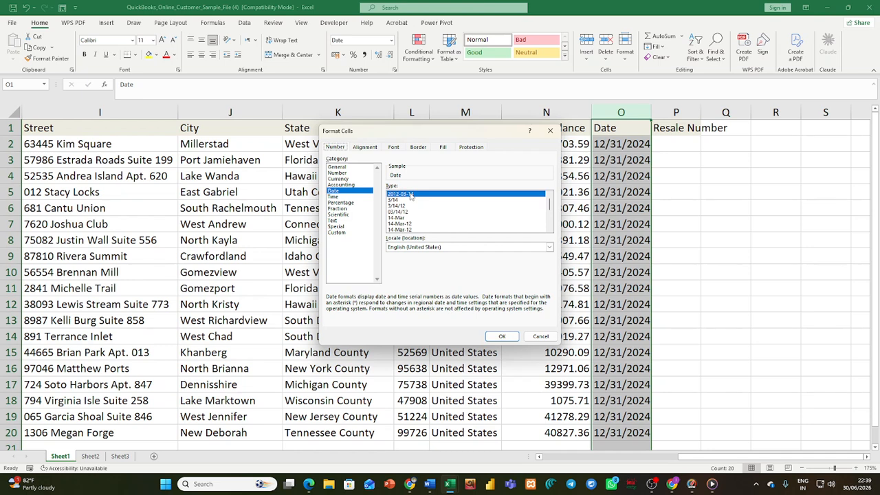
pyautogui.click(502, 336)
pyautogui.click(708, 254)
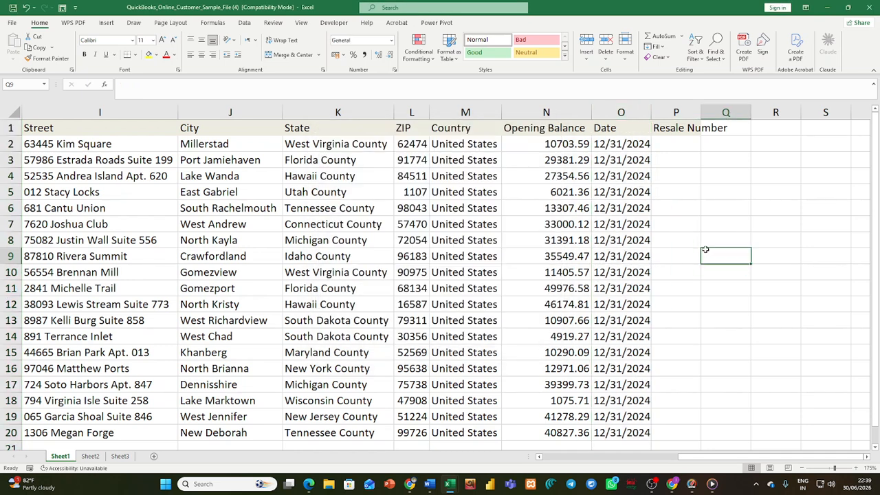
# Check the date in O2 and replace it with 2024/31/12.
pyautogui.doubleClick(619, 144)
pyautogui.click(645, 193)
pyautogui.click(624, 146)
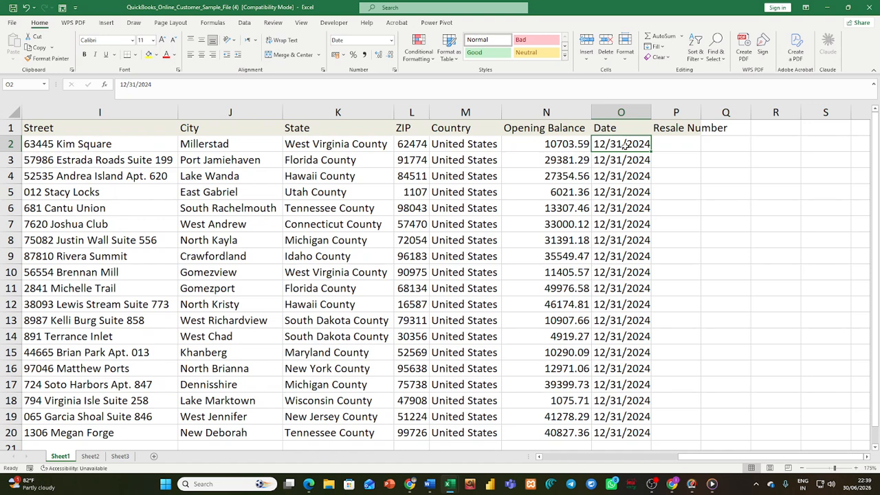
pyautogui.write('2024')
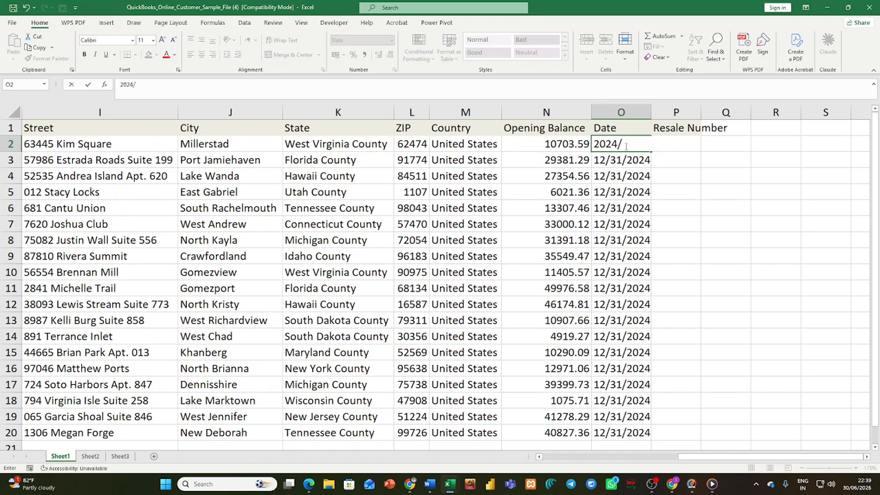
pyautogui.write('/31')
pyautogui.write('/12')
pyautogui.click(702, 175)
# Flash Fill the Date column from O2 down to O20 with the 2024/31/12 pattern.
pyautogui.moveTo(611, 140); pyautogui.dragTo(654, 493)
pyautogui.moveTo(600, 371); pyautogui.dragTo(595, 338)
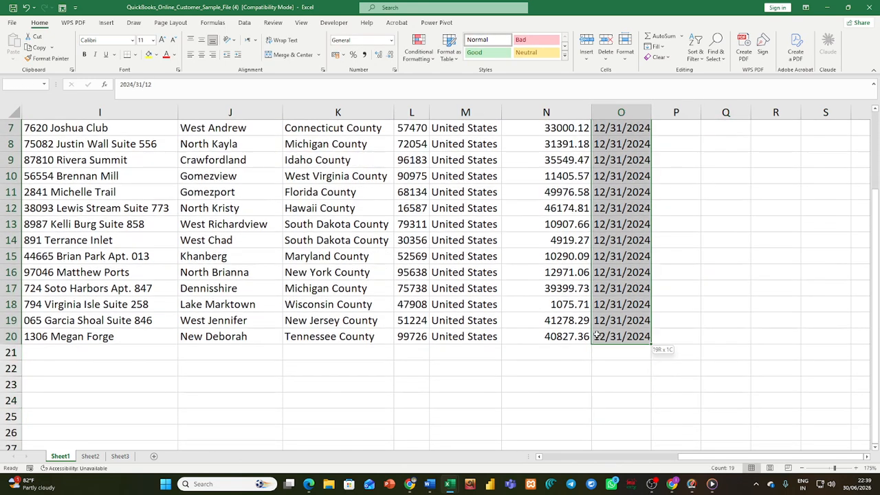
pyautogui.hotkey('ctrl', 'e')
pyautogui.scroll(2, 692, 302)
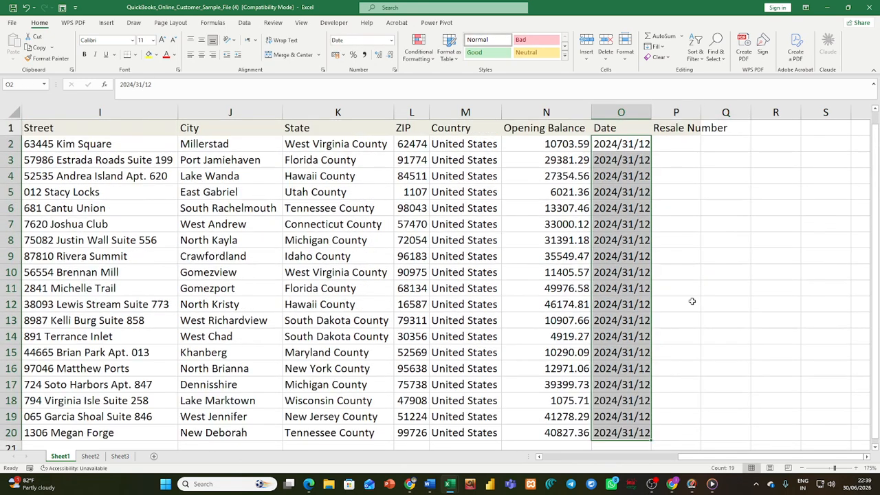
pyautogui.click(649, 275)
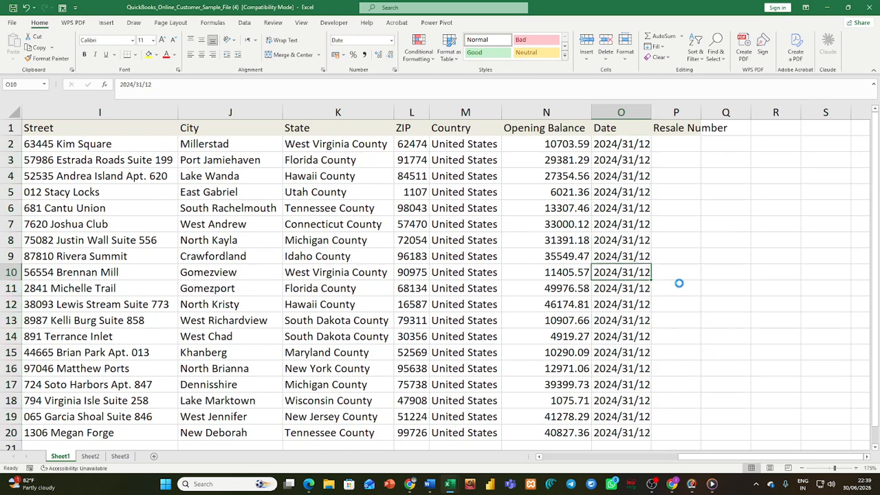
pyautogui.click(624, 221)
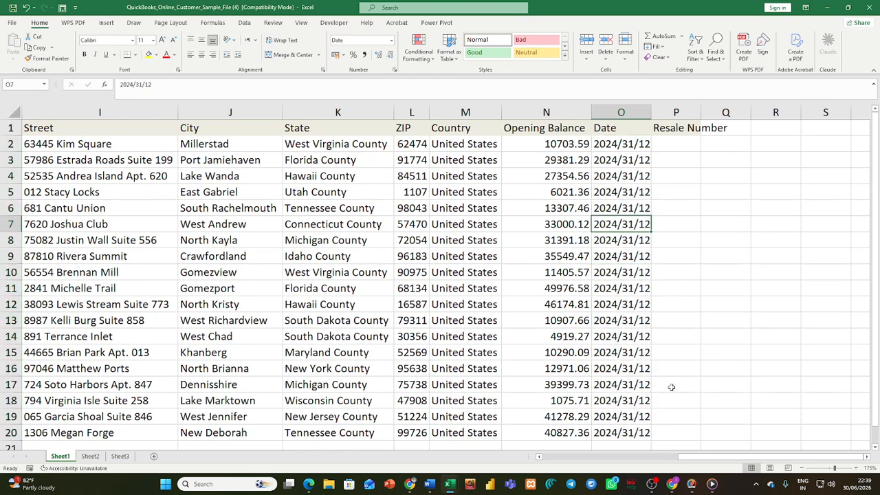
# Widen the Company column to fit its entries, and delete Sheet2 and Sheet3 from the workbook.
pyautogui.moveTo(690, 465); pyautogui.dragTo(496, 449)
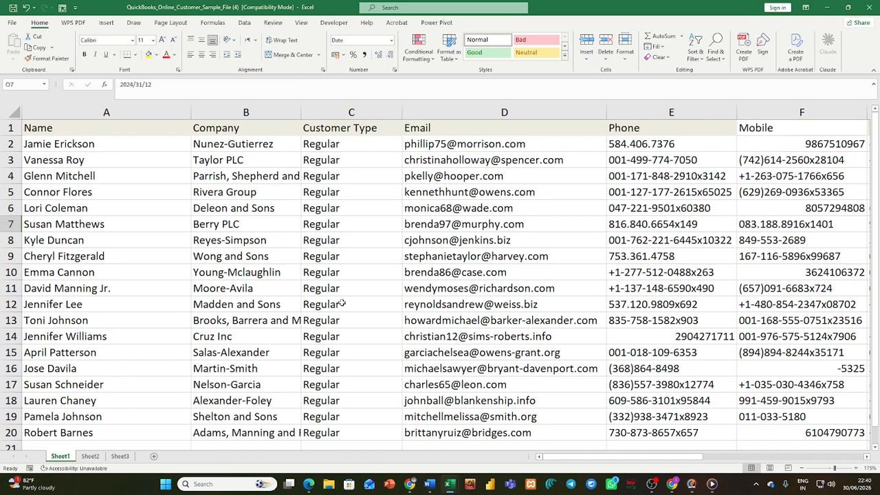
pyautogui.moveTo(297, 103); pyautogui.dragTo(338, 103)
pyautogui.click(90, 456)
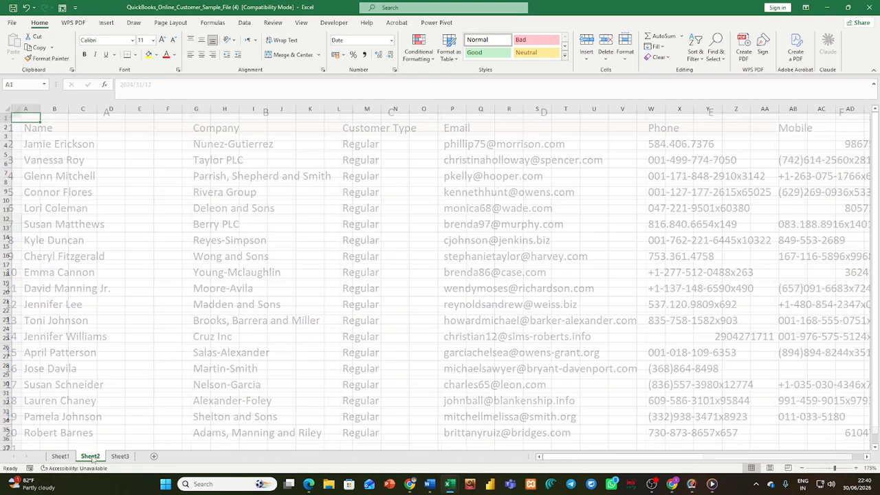
pyautogui.rightClick(90, 455)
pyautogui.click(131, 349)
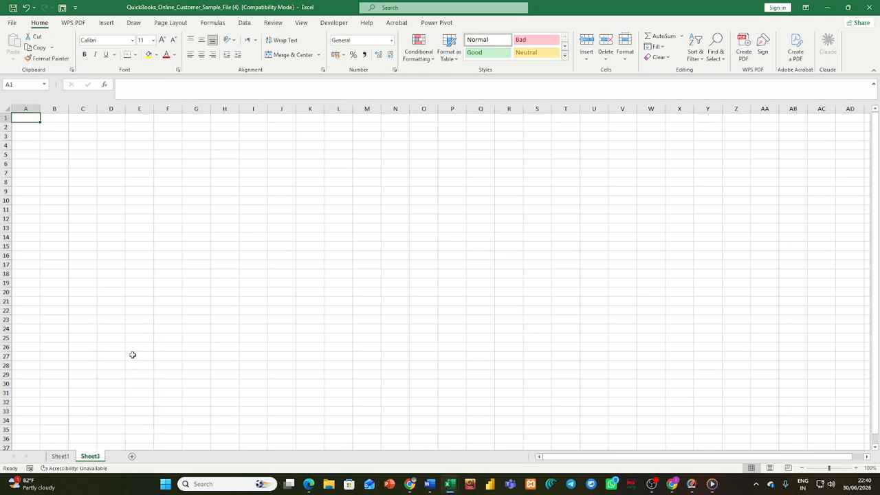
pyautogui.rightClick(90, 456)
pyautogui.click(116, 341)
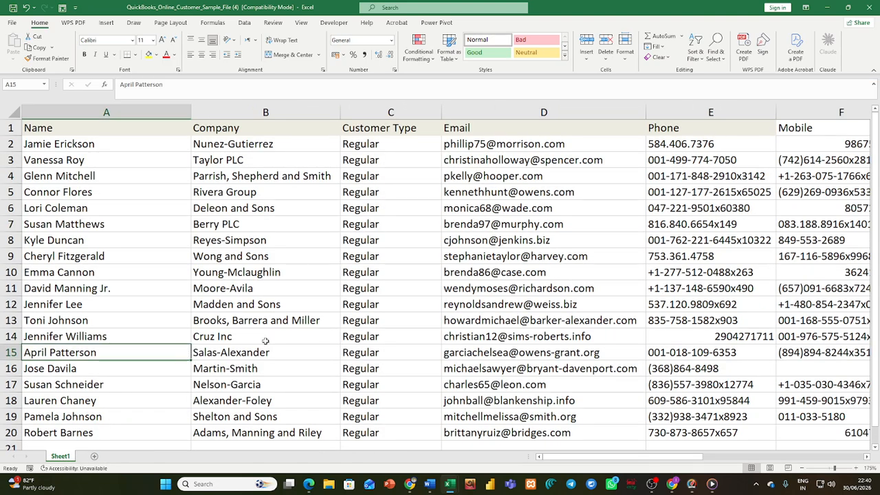
# Switch to the QuickBooks Import customers page and choose QuickBooks_Online_Customer_Sample_File (4) from Downloads as the upload file.
pyautogui.click(671, 483)
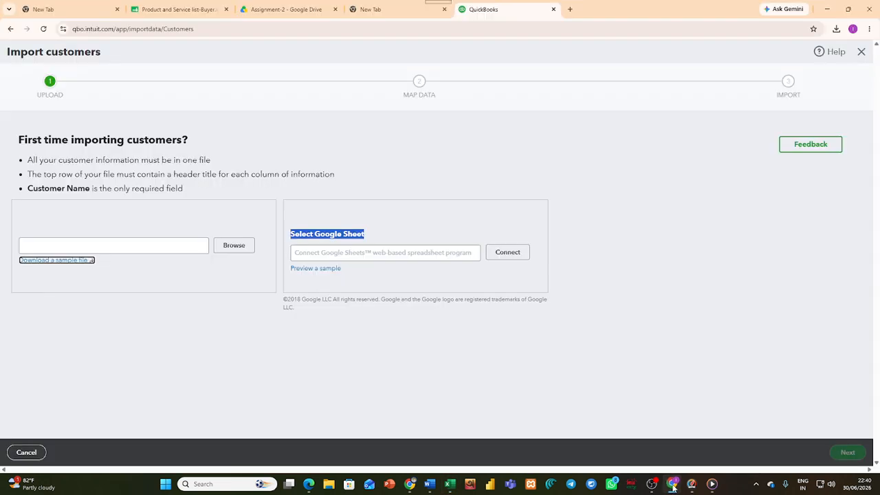
pyautogui.click(234, 245)
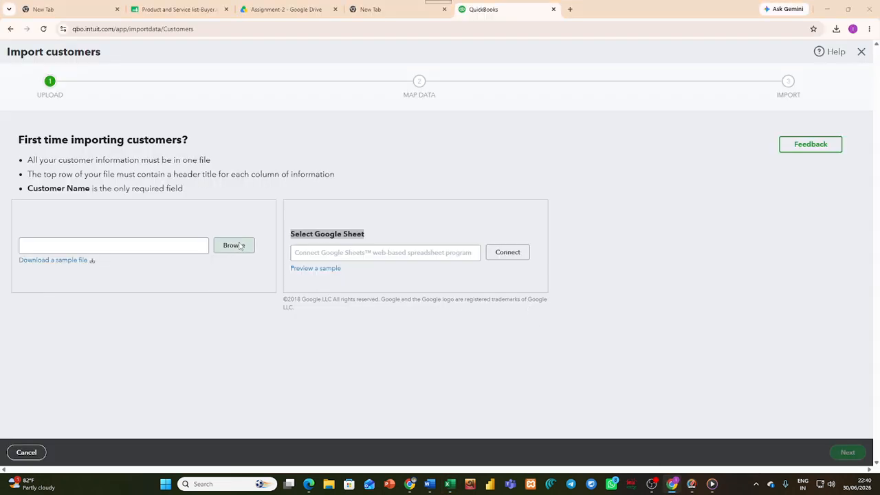
pyautogui.click(184, 152)
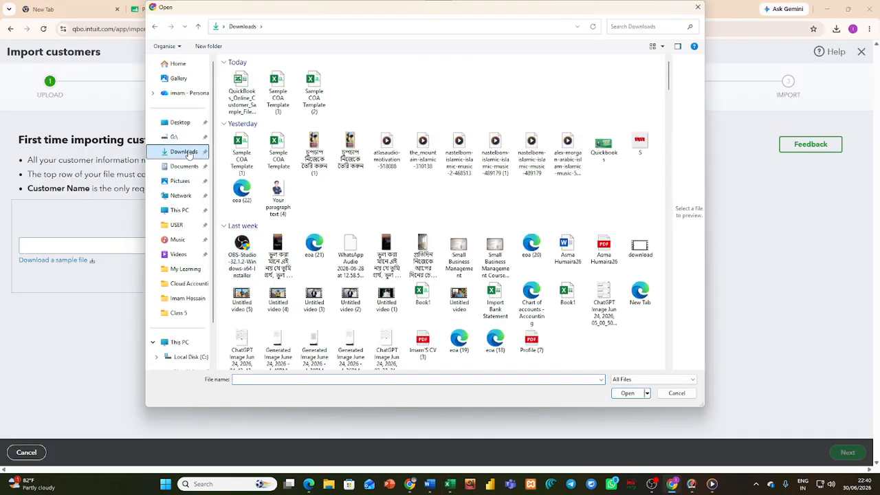
pyautogui.click(242, 105)
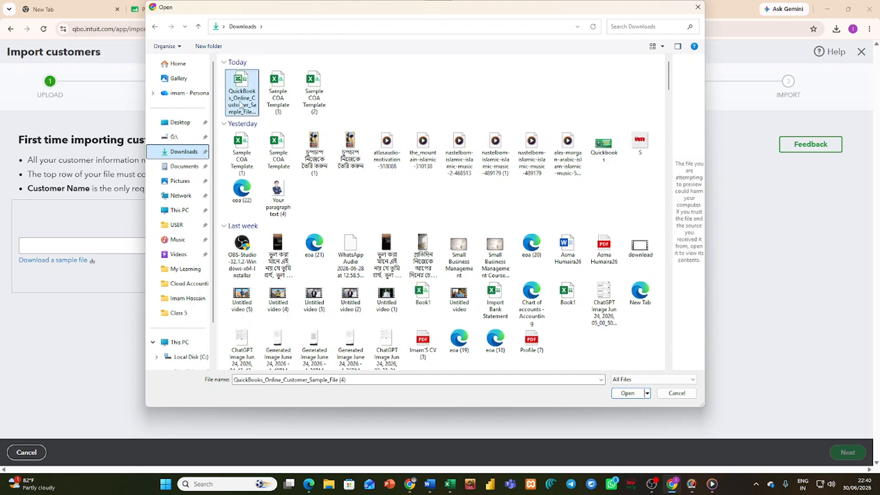
pyautogui.click(627, 392)
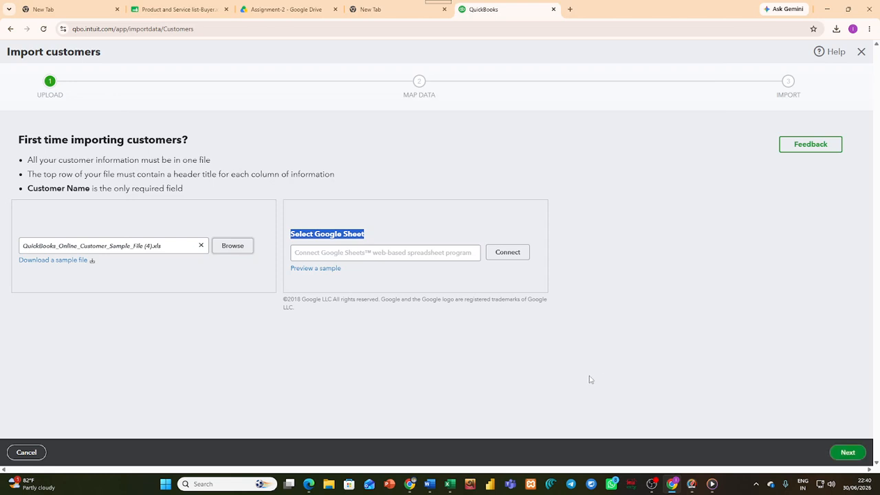
# Continue to the data mapping, review how the file's columns match the QuickBooks fields, and proceed to the import preview.
pyautogui.click(847, 453)
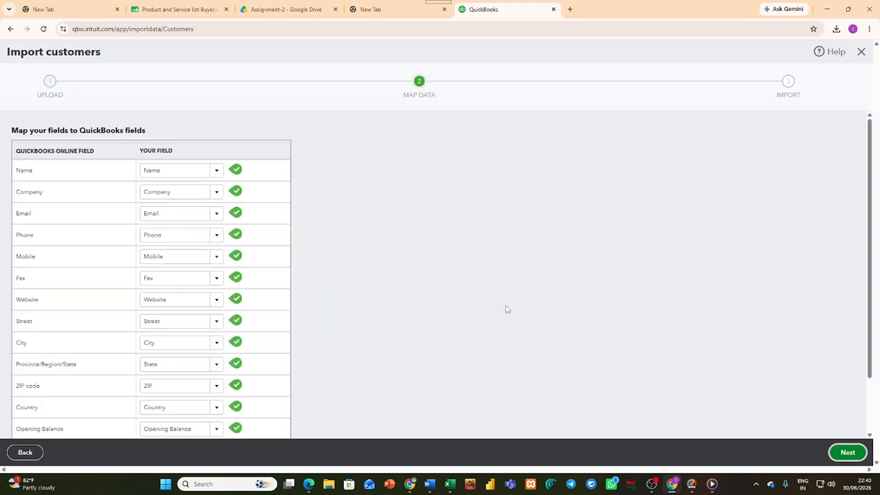
pyautogui.scroll(-1, 206, 224)
pyautogui.scroll(1, 213, 234)
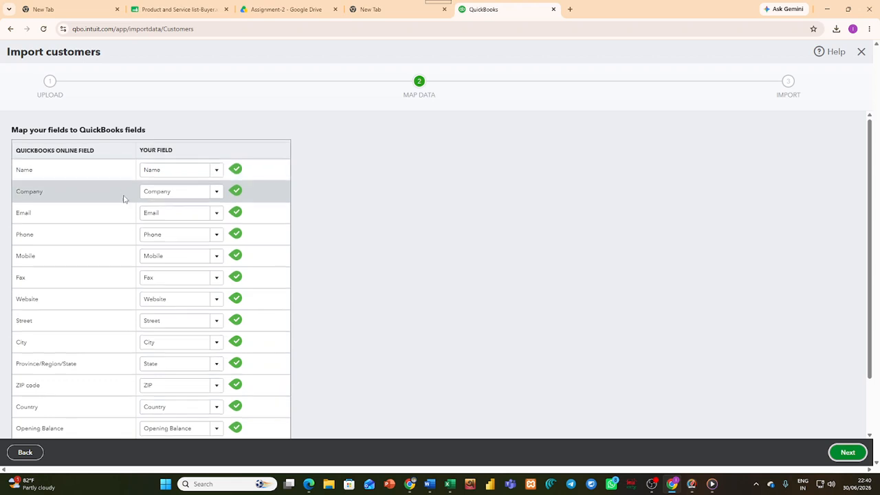
pyautogui.scroll(-2, 122, 195)
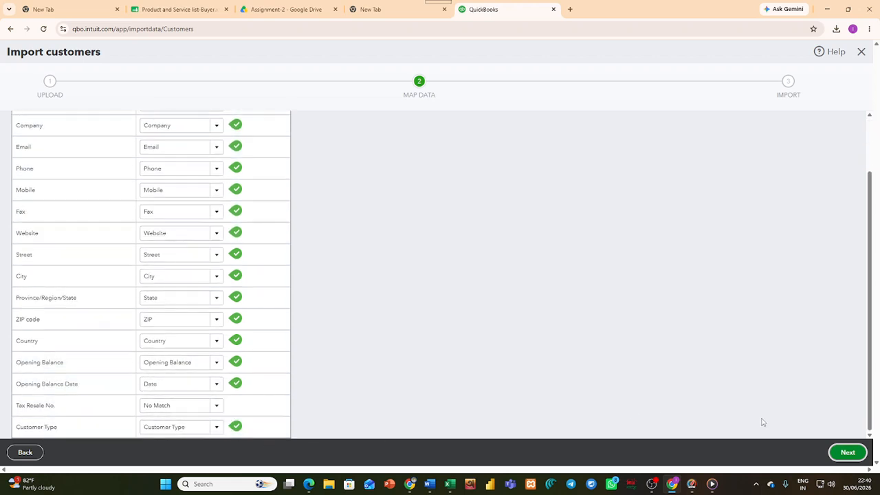
pyautogui.click(839, 451)
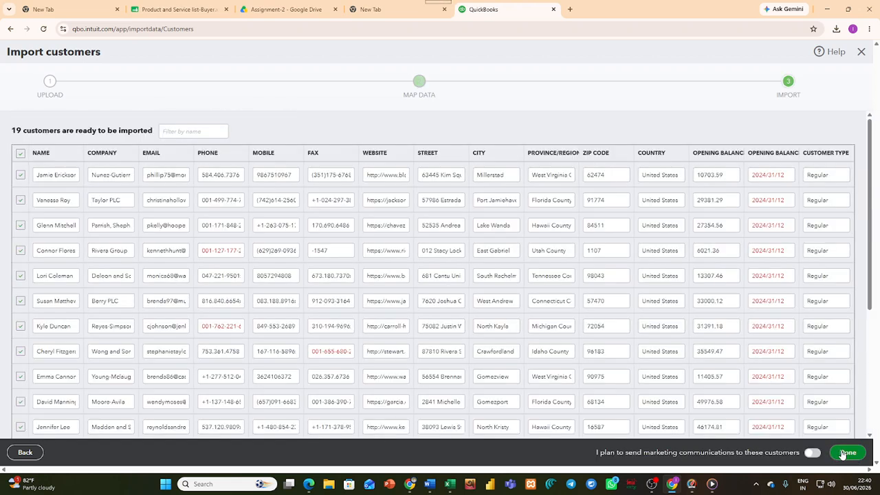
# Examine the customers in the import preview, especially the first customer's opening balance date.
pyautogui.scroll(-2, 594, 207)
pyautogui.scroll(2, 620, 205)
pyautogui.tripleClick(769, 176)
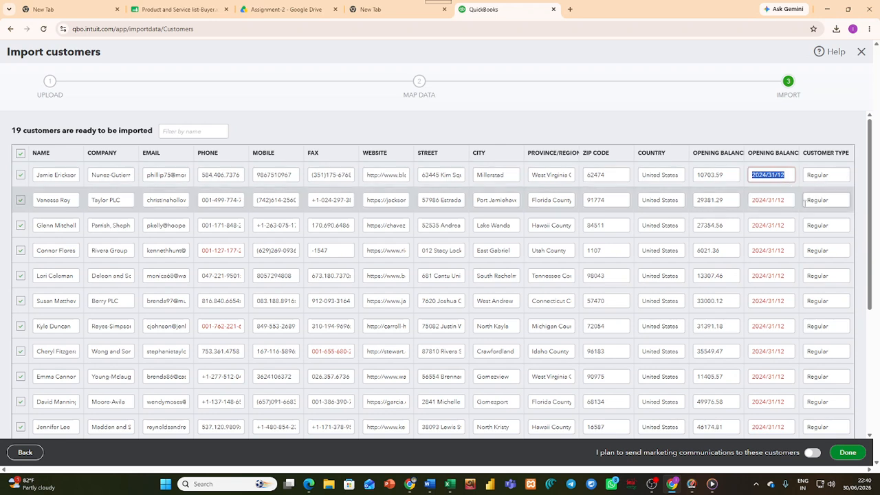
pyautogui.click(775, 176)
pyautogui.click(802, 199)
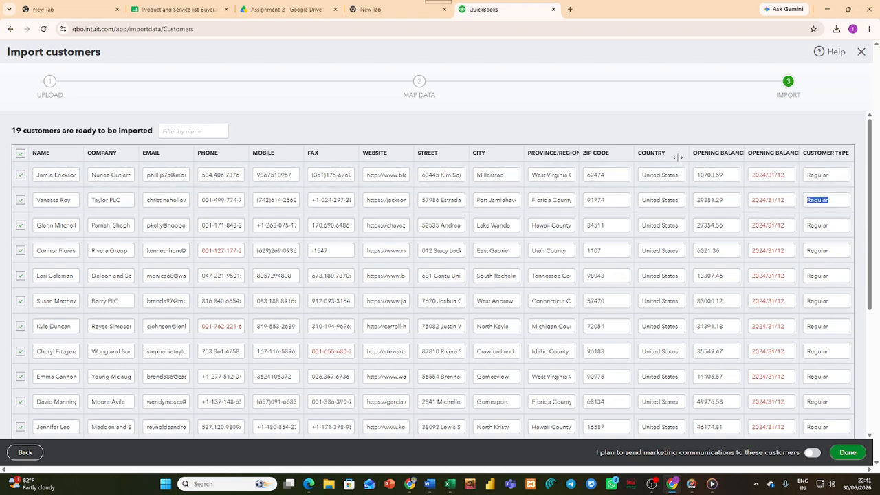
# Go back to the upload stage and remove the selected customer sample file.
pyautogui.click(28, 454)
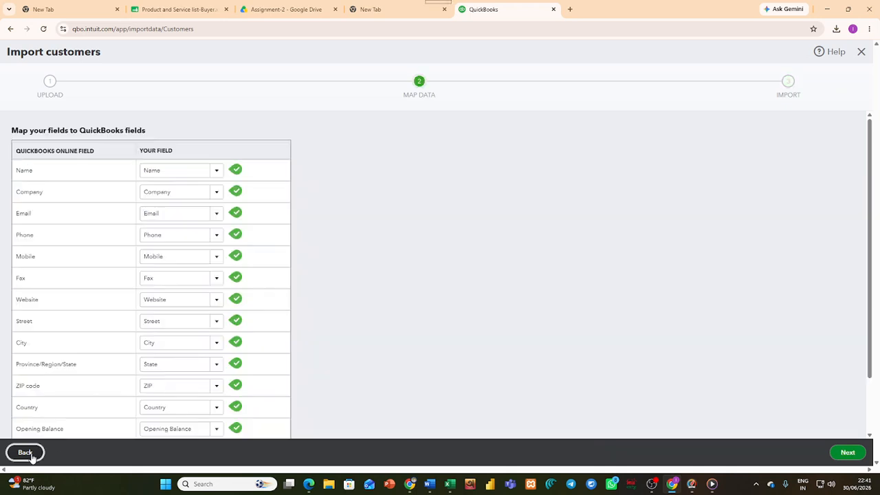
pyautogui.click(27, 453)
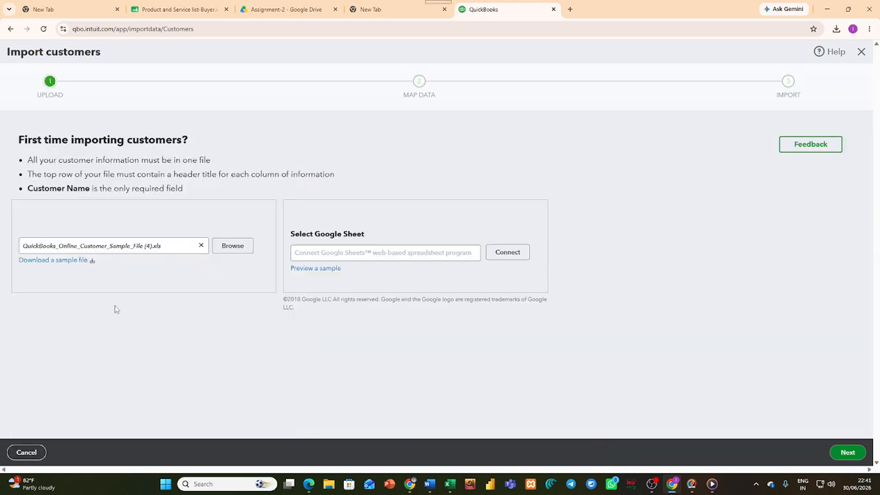
pyautogui.click(201, 245)
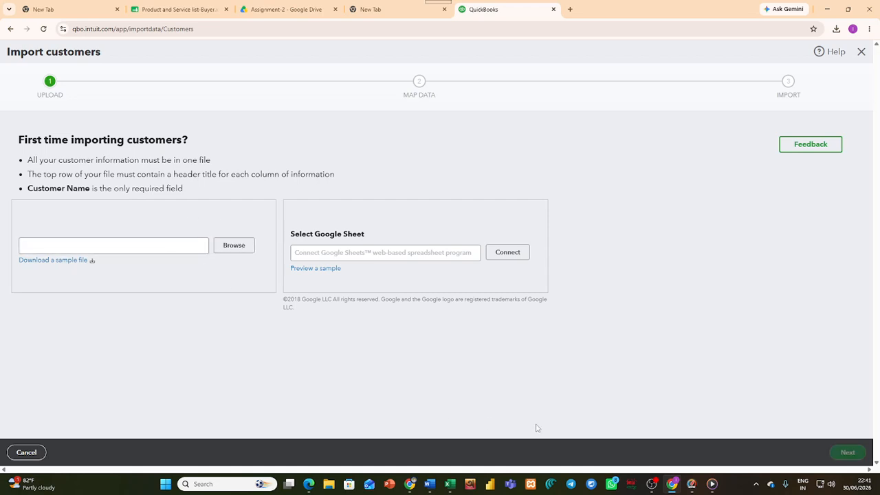
# Check the original date entry in N2 of the Customer List workbook in Excel, keeping that workbook open.
pyautogui.moveTo(449, 484)
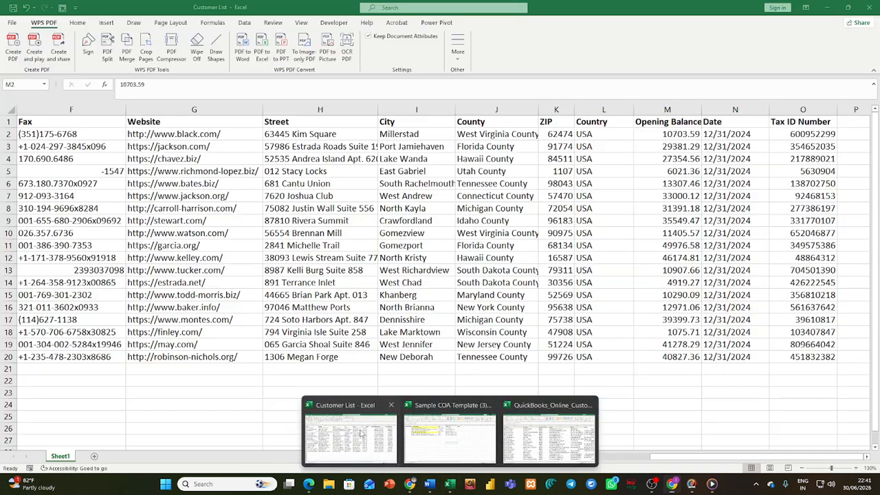
pyautogui.click(364, 440)
pyautogui.click(779, 343)
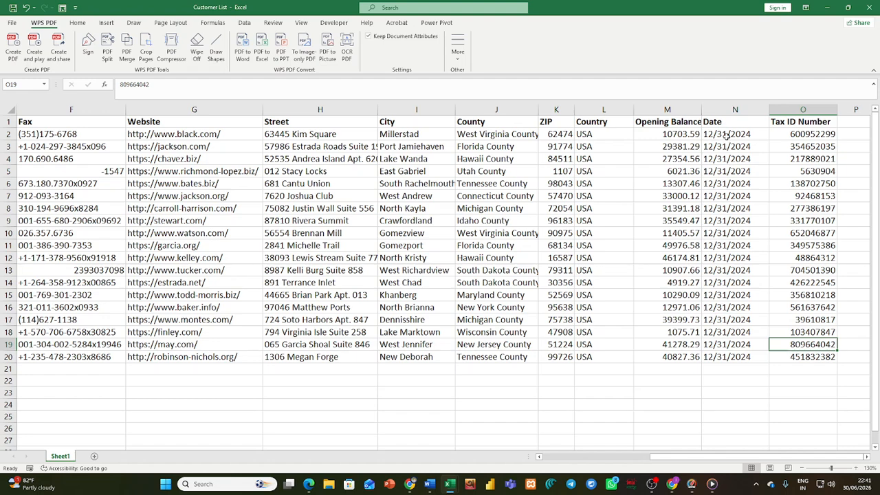
pyautogui.doubleClick(726, 136)
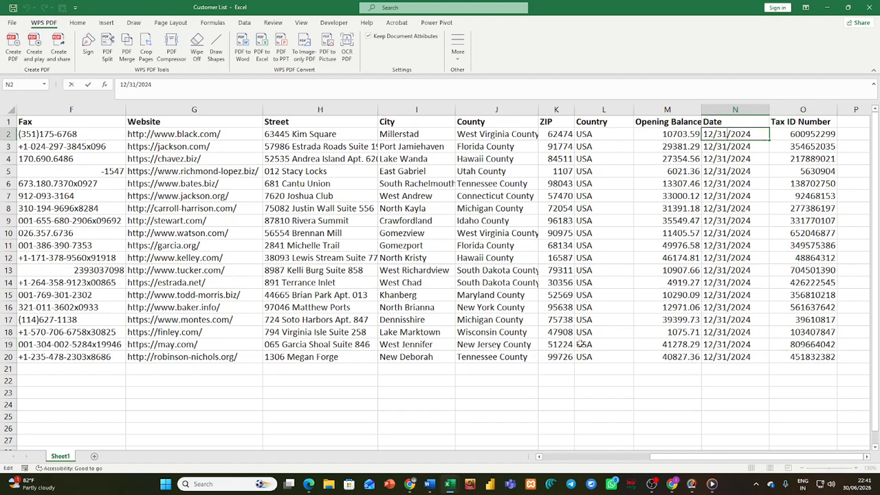
pyautogui.scroll(-1, 485, 360)
pyautogui.scroll(1, 485, 360)
pyautogui.click(870, 6)
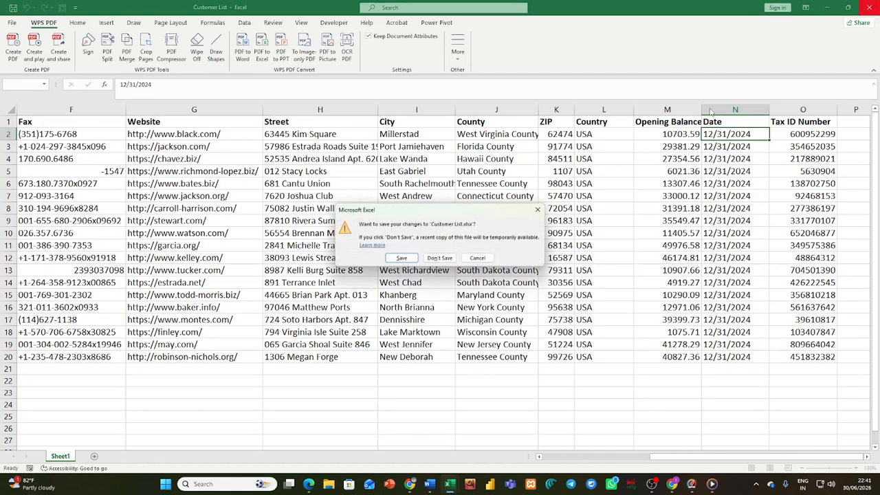
pyautogui.click(540, 211)
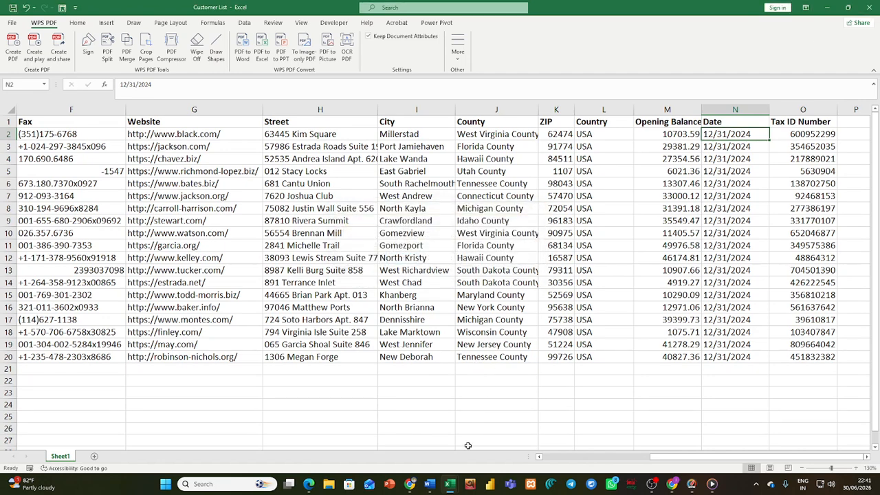
# Return to the QuickBooks customer sample file and replace 31 with 12 in the O2 date.
pyautogui.moveTo(450, 484)
pyautogui.click(530, 454)
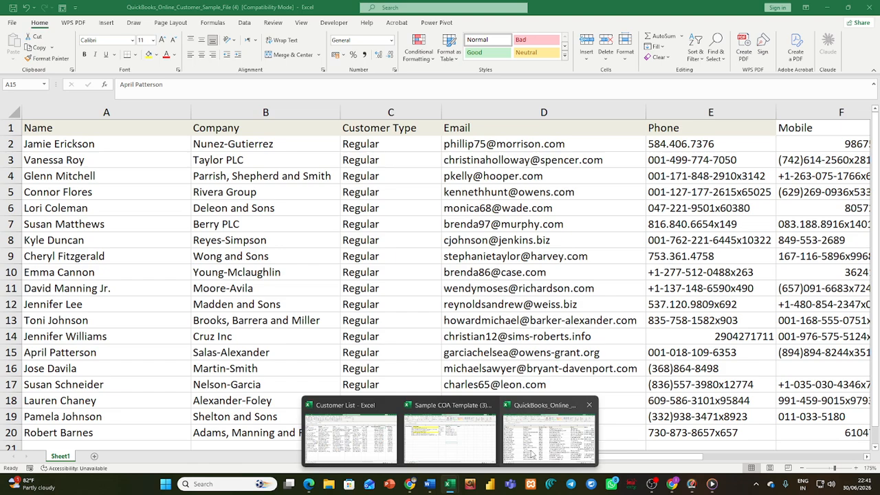
pyautogui.click(647, 365)
pyautogui.moveTo(560, 459); pyautogui.dragTo(744, 430)
pyautogui.click(680, 209)
pyautogui.doubleClick(628, 143)
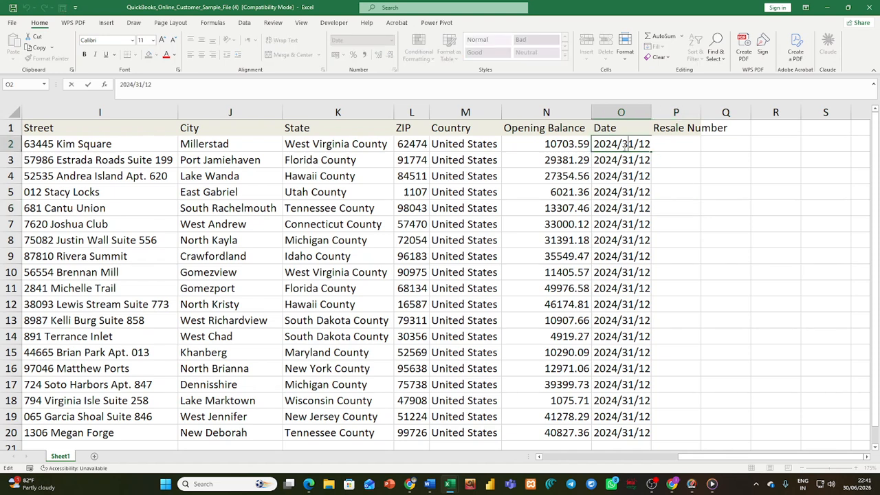
pyautogui.moveTo(630, 144); pyautogui.dragTo(622, 145)
pyautogui.write('12')
pyautogui.click(667, 156)
# Inspect how the edited date in O2 is stored.
pyautogui.click(621, 144)
pyautogui.doubleClick(638, 144)
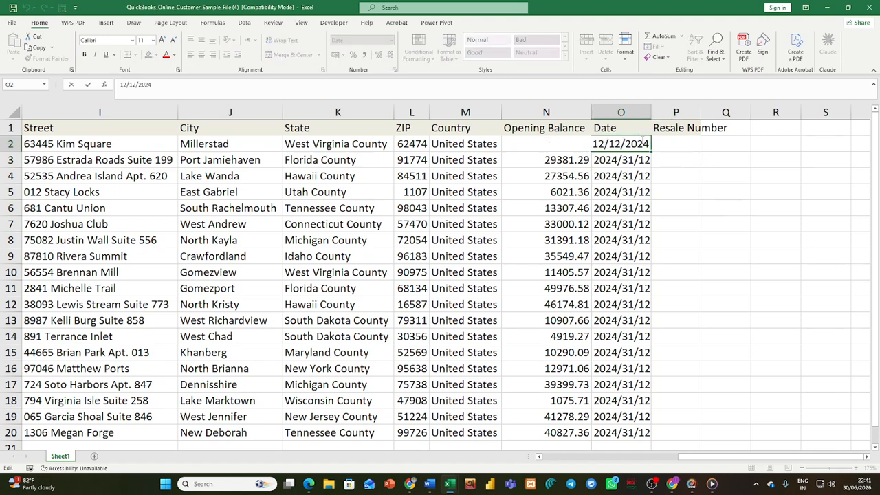
pyautogui.click(666, 150)
pyautogui.click(639, 144)
pyautogui.doubleClick(644, 143)
pyautogui.click(668, 173)
pyautogui.click(612, 143)
pyautogui.doubleClick(616, 143)
pyautogui.click(670, 174)
# Enter 2024/12/31 in O2 and fill the same date down the Date column to O20.
pyautogui.click(622, 145)
pyautogui.write('2024/12/')
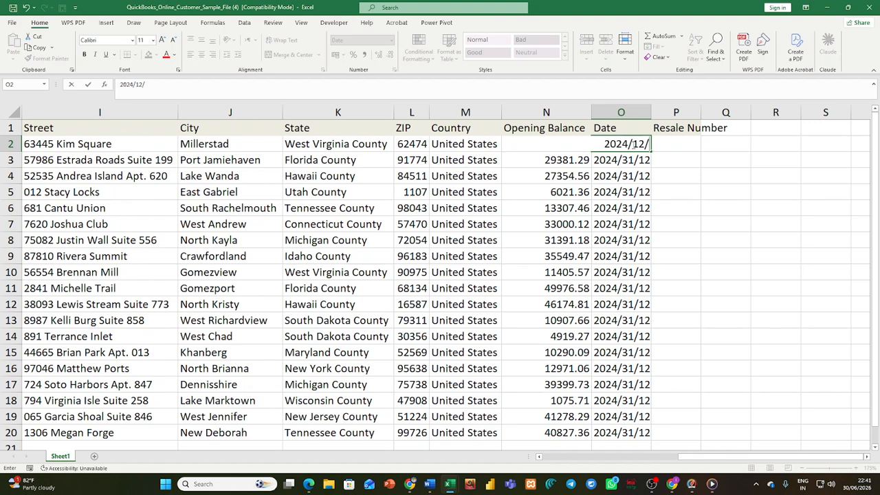
pyautogui.write('31')
pyautogui.press('Return')
pyautogui.moveTo(631, 144); pyautogui.dragTo(631, 430)
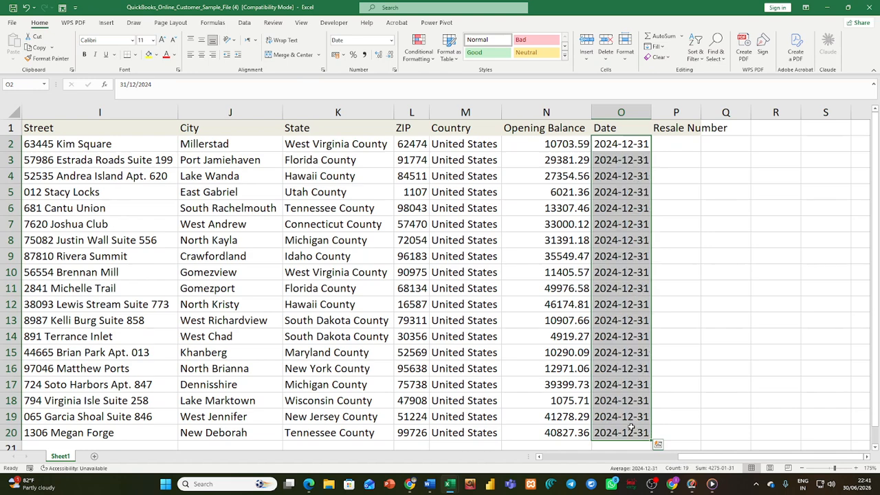
pyautogui.click(691, 323)
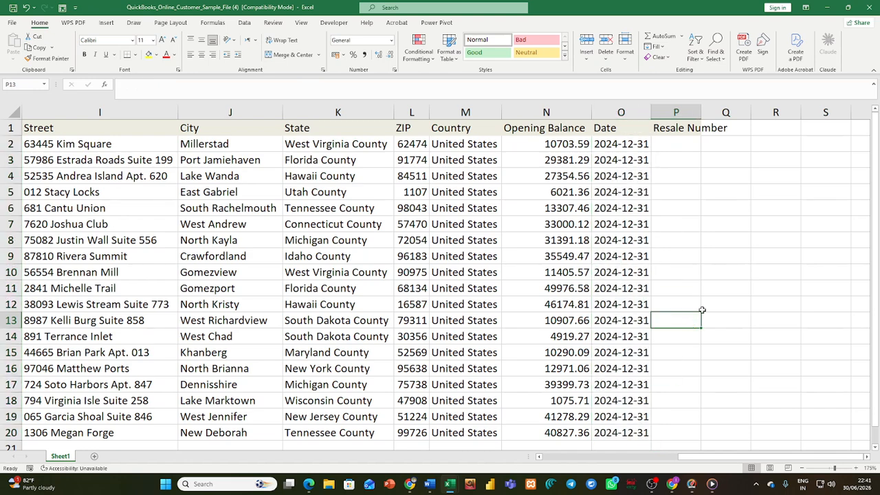
# Switch back to QuickBooks Online's customer import and choose QuickBooks_Online_Customer_Sample_File (4).xls from Downloads as the upload file.
pyautogui.click(826, 8)
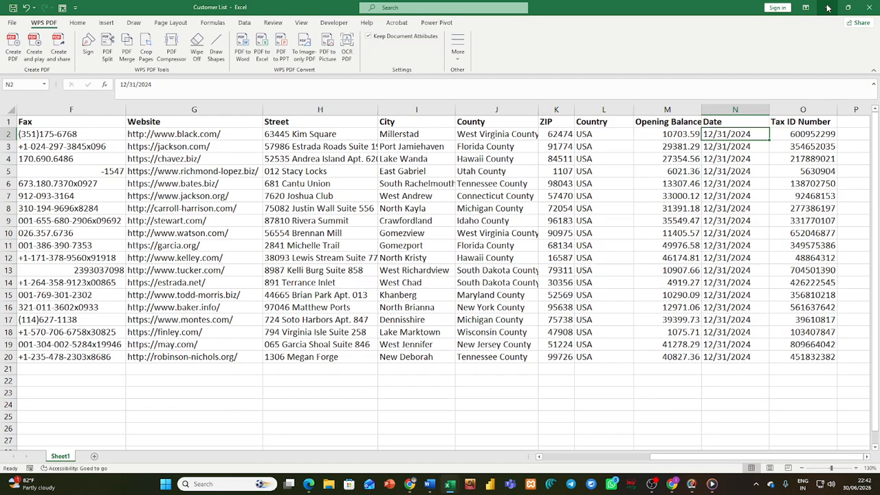
pyautogui.click(827, 7)
pyautogui.click(242, 245)
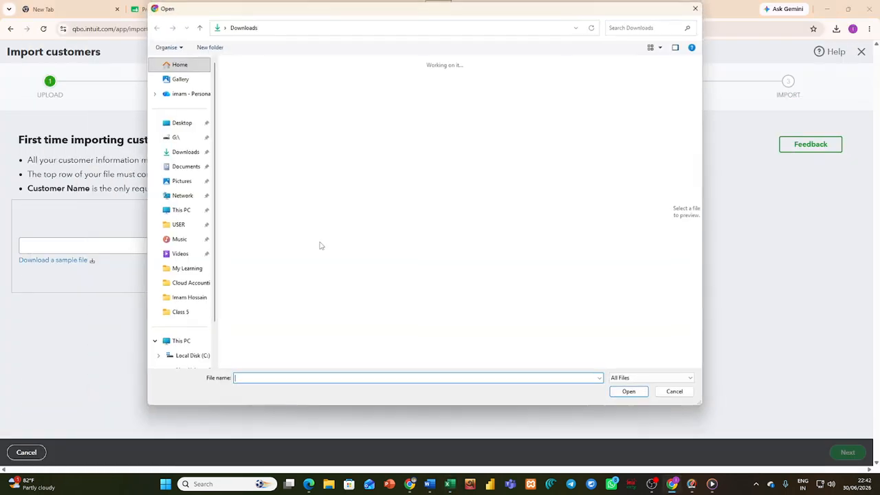
pyautogui.click(194, 157)
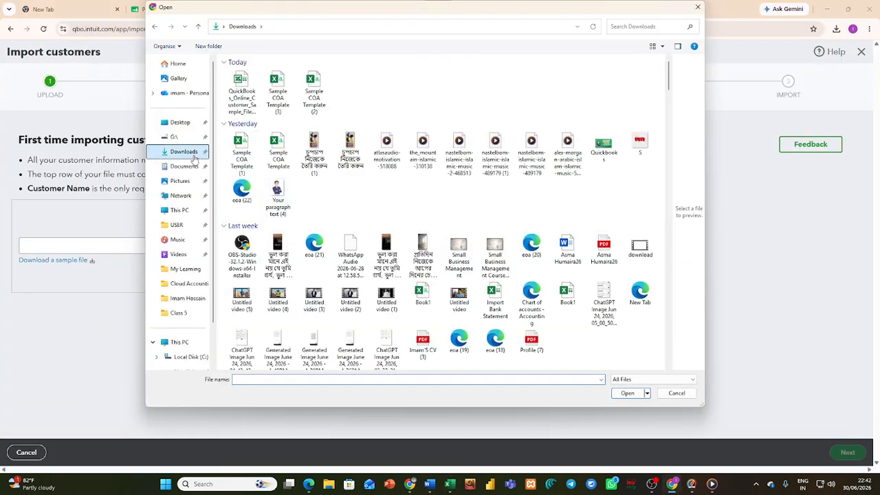
pyautogui.click(240, 96)
pyautogui.click(627, 393)
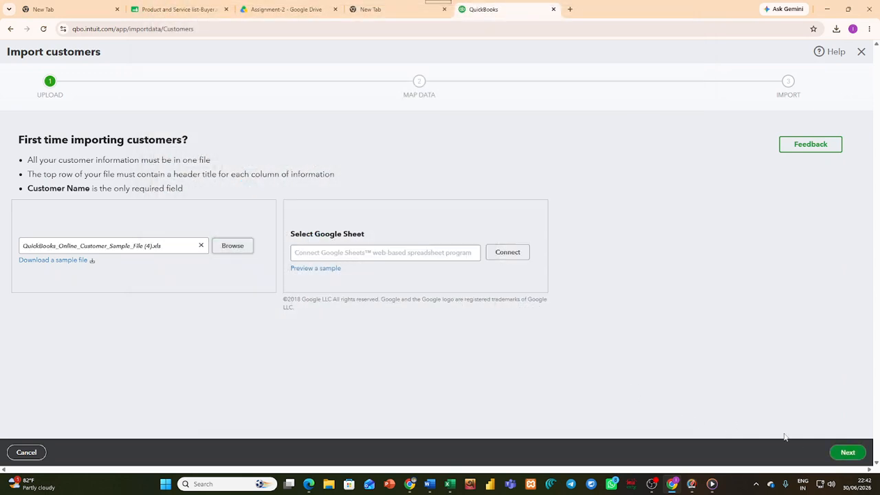
# Upload the customer file, accept the field mapping, and import all the listed customers.
pyautogui.click(852, 454)
pyautogui.click(845, 454)
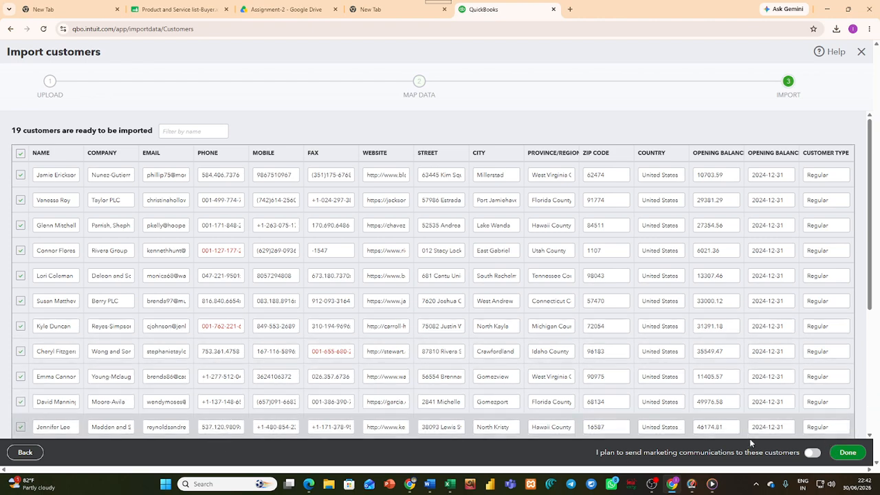
pyautogui.moveTo(870, 160); pyautogui.dragTo(875, 130)
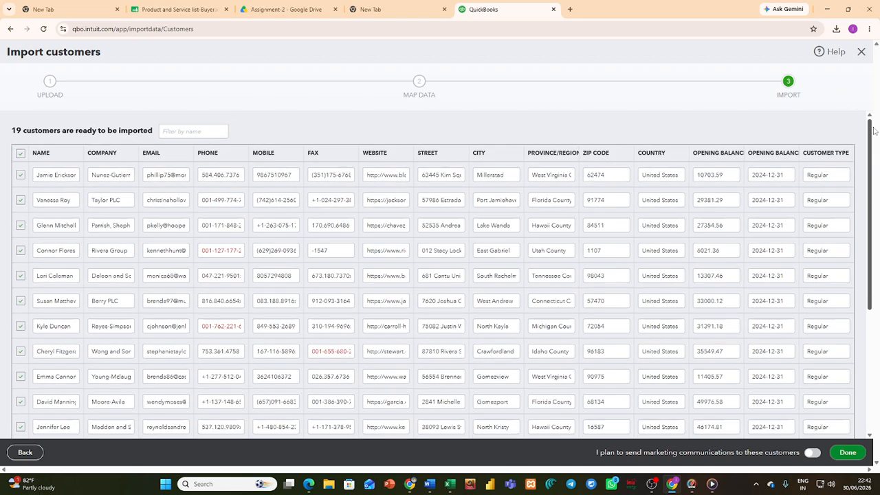
pyautogui.click(846, 454)
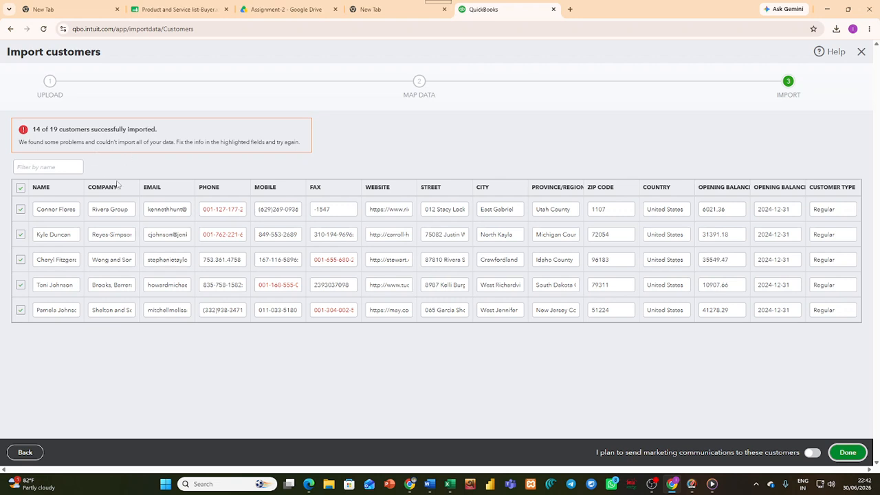
# Replace the overlong phone numbers in the first and second customer rows with the phone number copied from the third row.
pyautogui.tripleClick(218, 209)
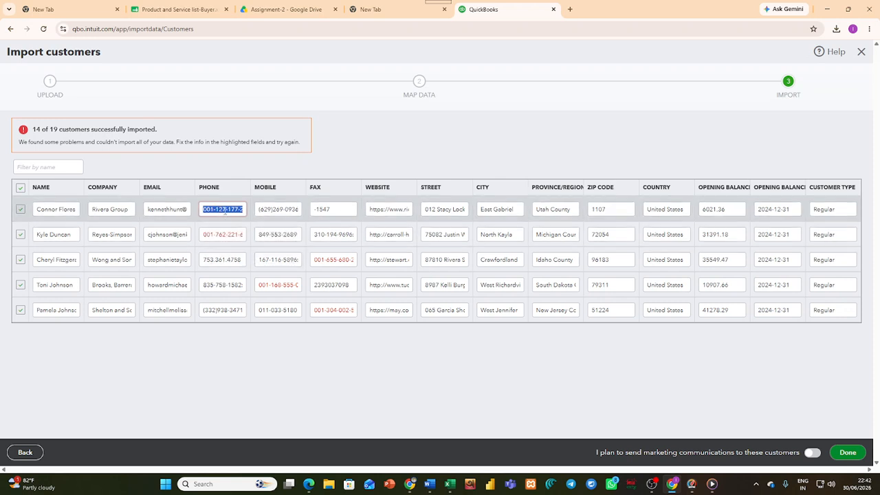
pyautogui.click(229, 210)
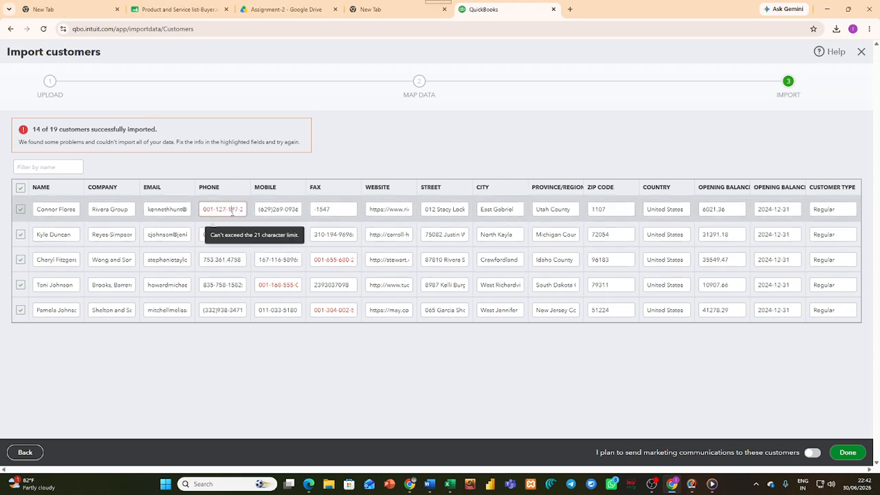
pyautogui.tripleClick(333, 259)
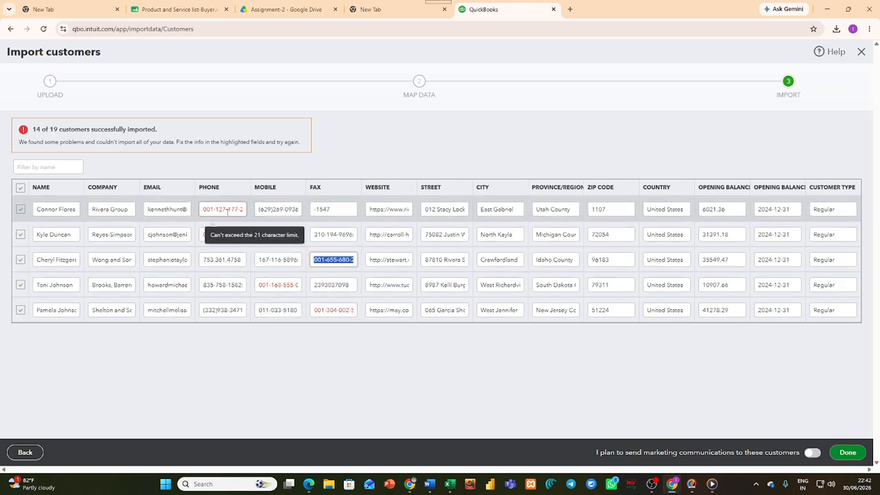
pyautogui.tripleClick(217, 260)
pyautogui.hotkey('ctrl', 'c')
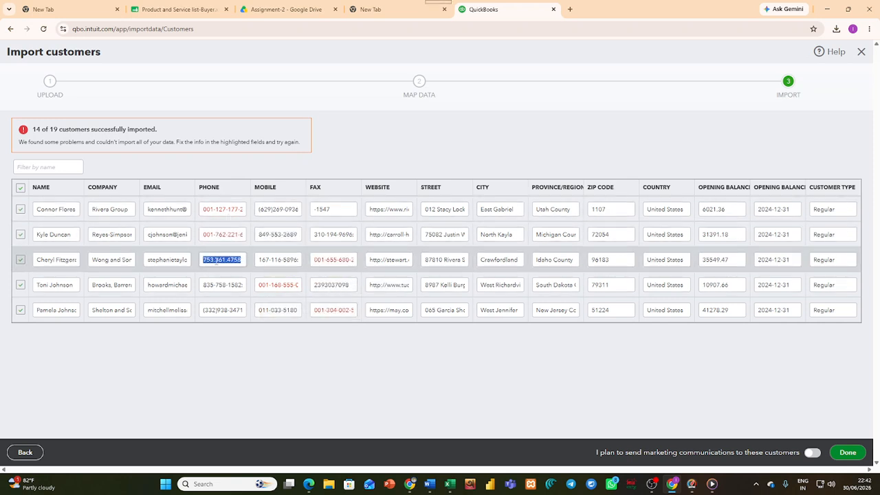
pyautogui.tripleClick(229, 210)
pyautogui.hotkey('ctrl', 'v')
pyautogui.tripleClick(224, 235)
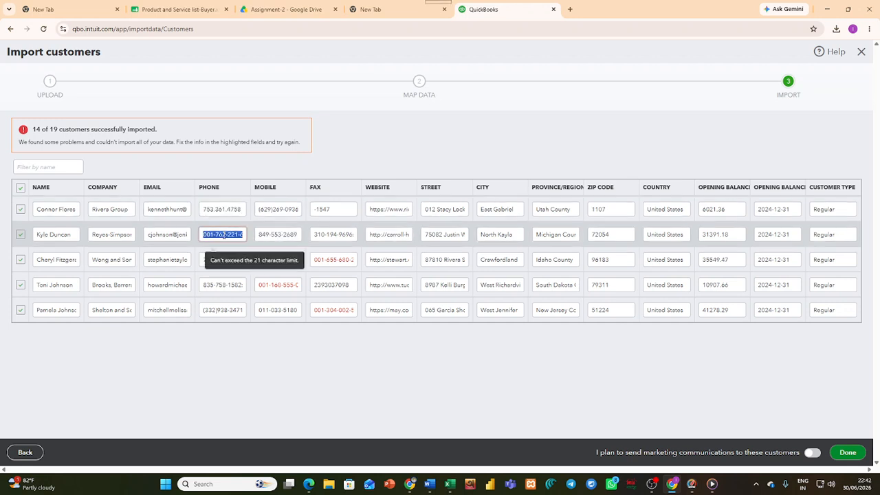
pyautogui.hotkey('ctrl', 'v')
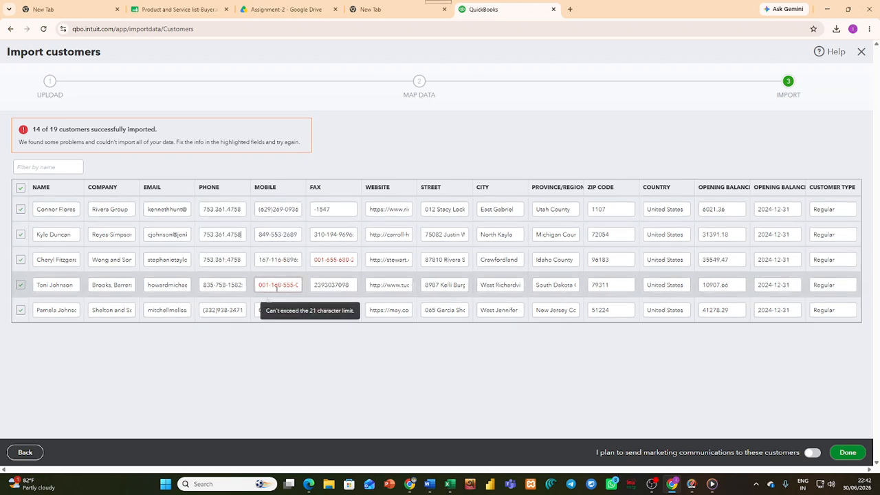
# Replace the overlong mobile number in the fourth customer row with the mobile number copied from the fifth row.
pyautogui.tripleClick(270, 310)
pyautogui.hotkey('ctrl', 'c')
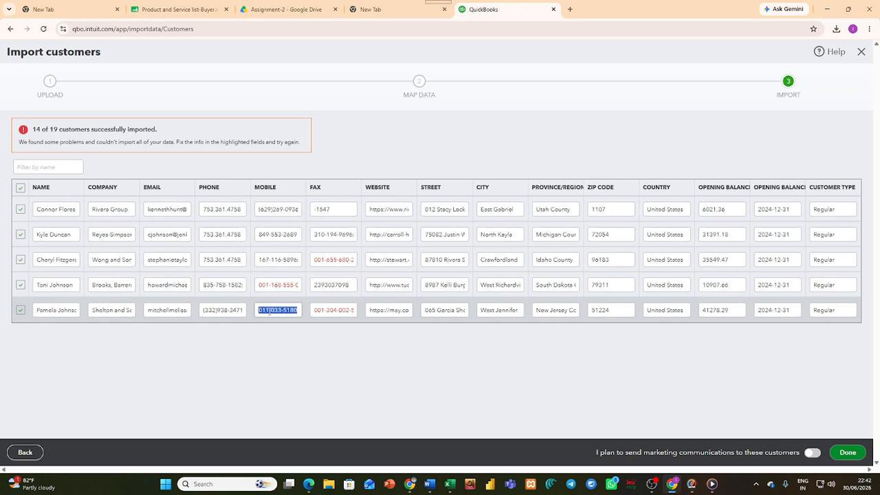
pyautogui.tripleClick(282, 284)
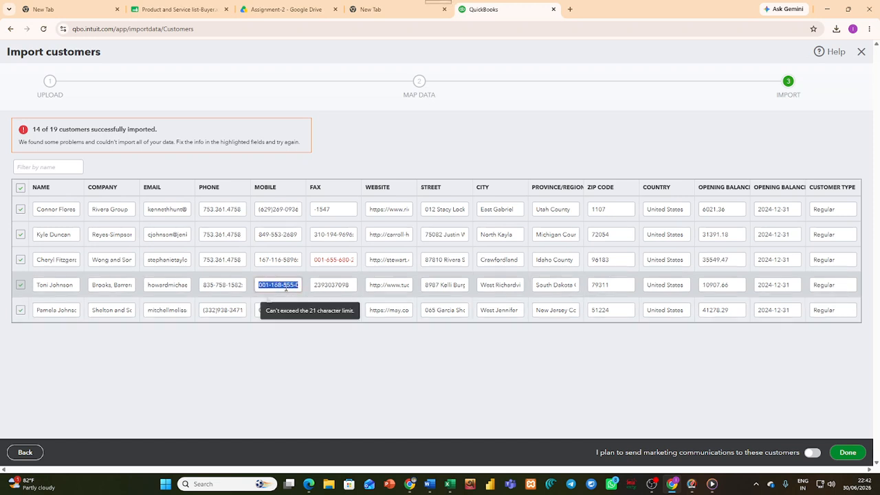
pyautogui.hotkey('ctrl', 'v')
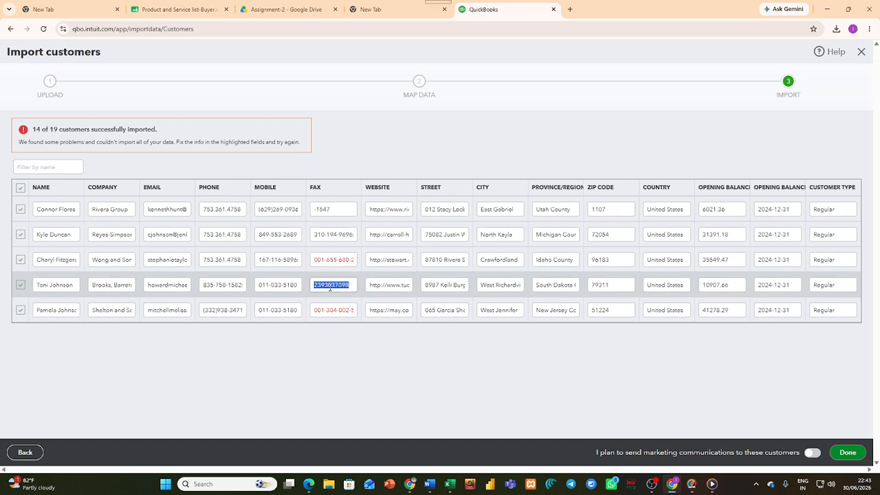
# Replace the overlong fax numbers in the third and fifth rows with the fourth row's fax number, and import the remaining customers.
pyautogui.click(335, 260)
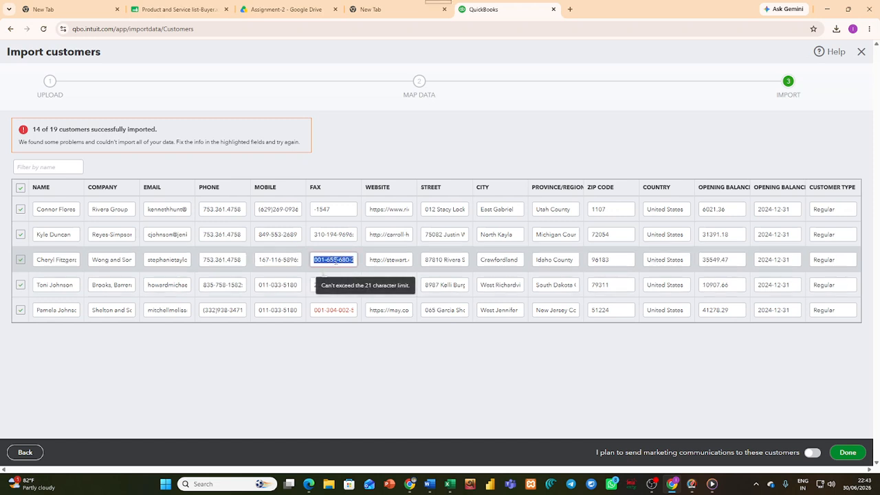
pyautogui.hotkey('ctrl', 'v')
pyautogui.click(330, 310)
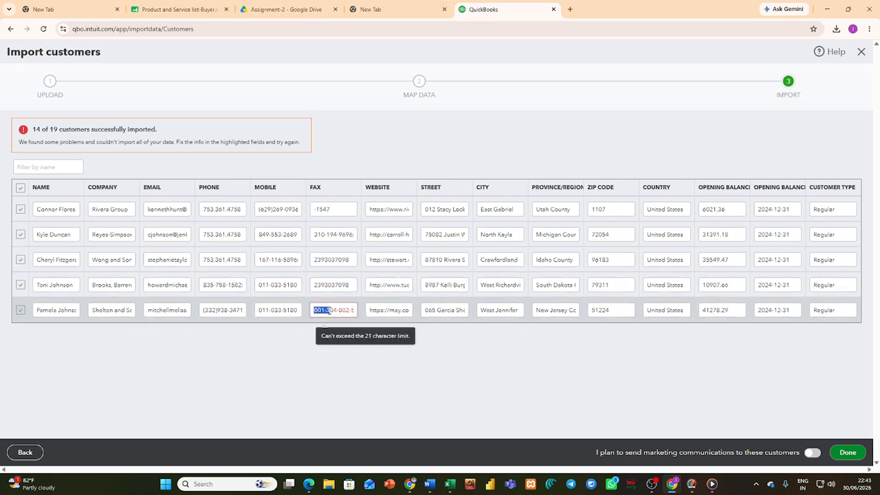
pyautogui.hotkey('ctrl', 'v')
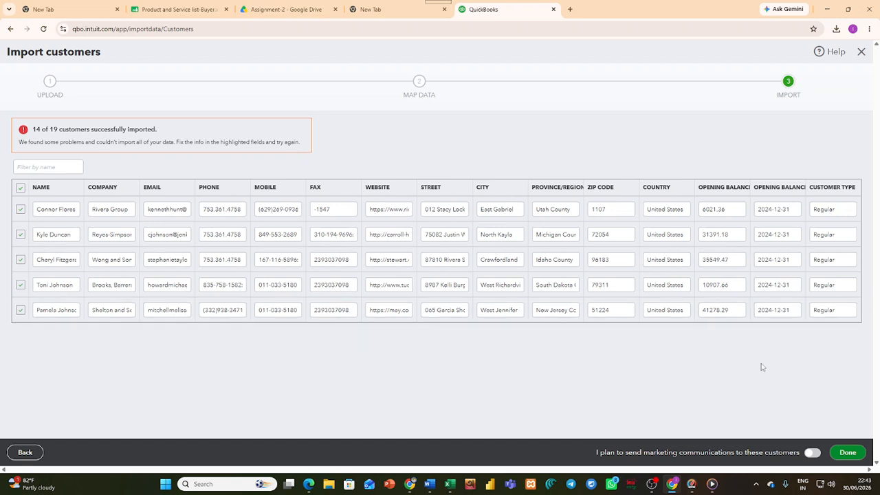
pyautogui.click(845, 452)
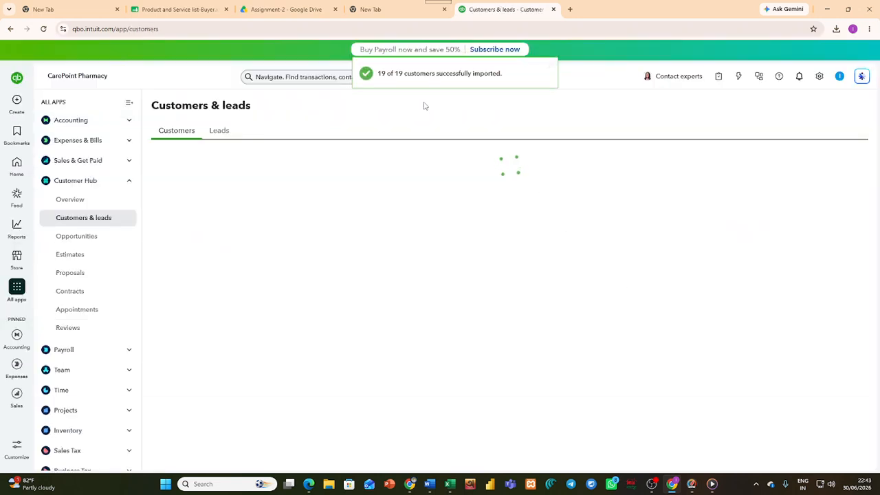
# Review the names, companies, phone numbers and open balances of the imported customers in the Customers list.
pyautogui.scroll(-5, 431, 75)
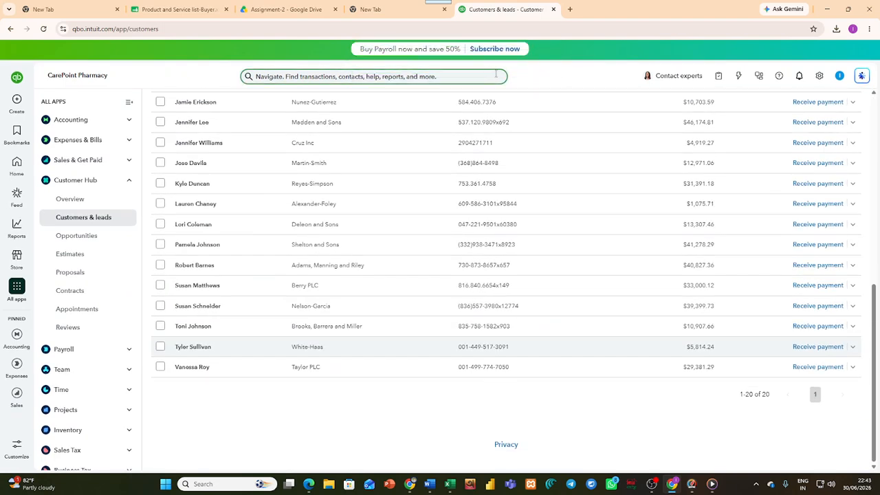
pyautogui.scroll(10, 416, 191)
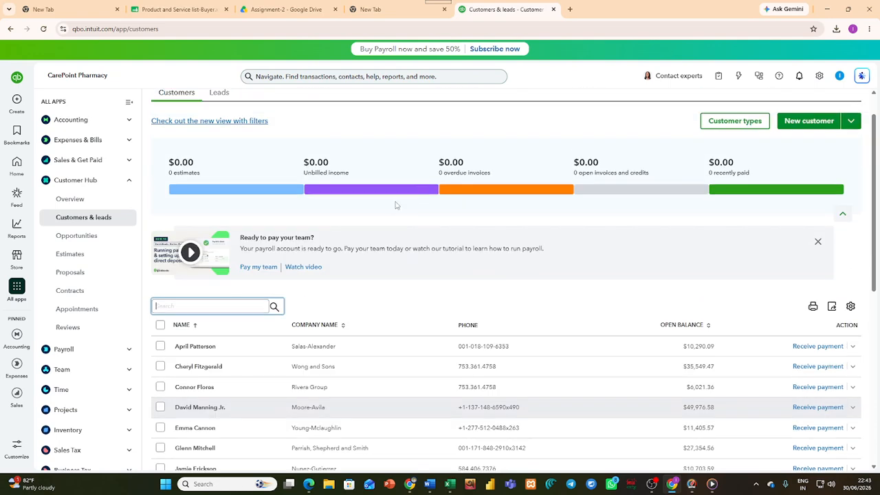
pyautogui.scroll(-2, 357, 247)
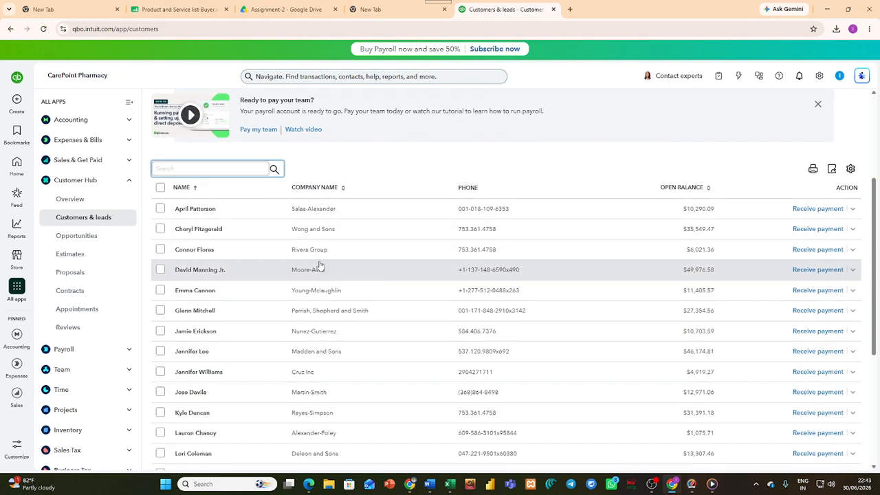
pyautogui.click(160, 209)
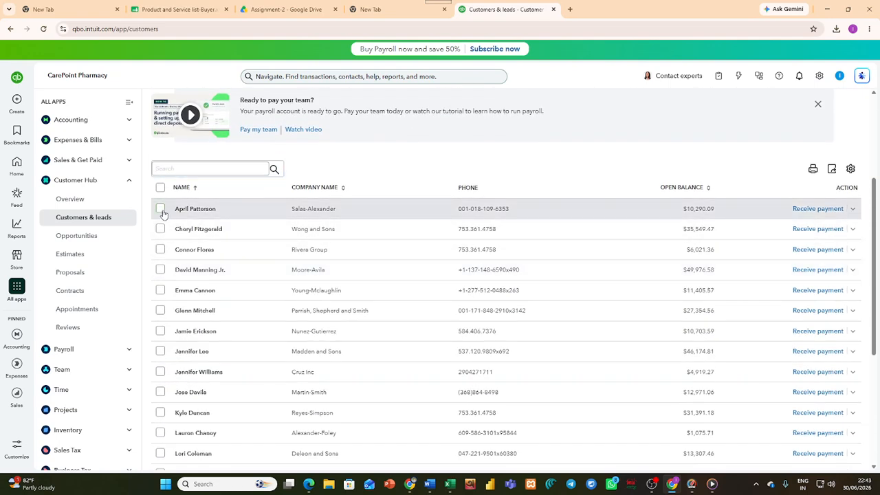
pyautogui.click(160, 209)
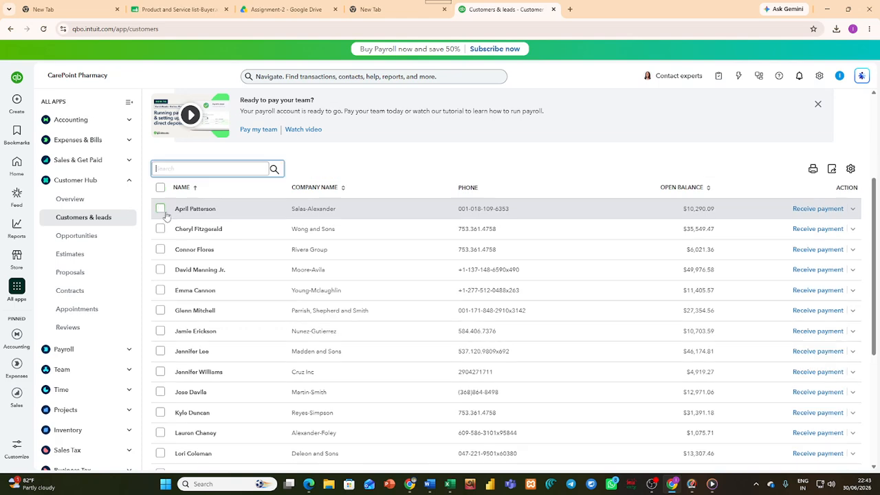
pyautogui.scroll(-5, 222, 274)
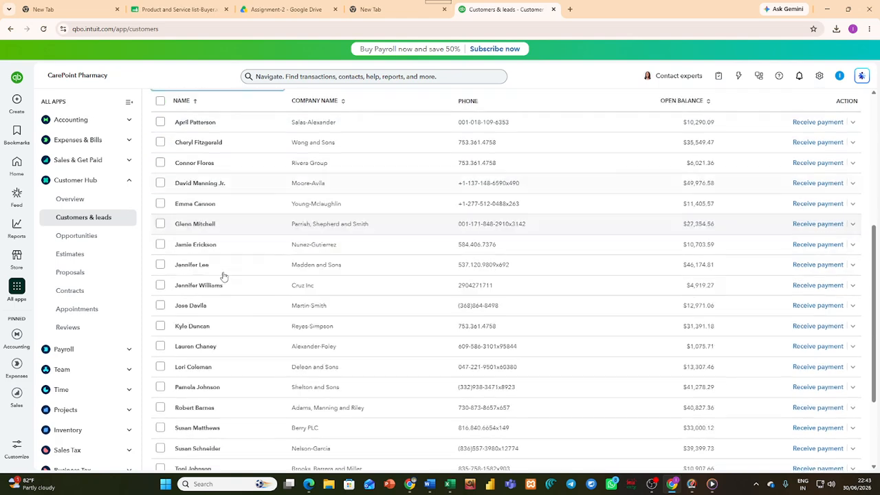
pyautogui.scroll(6, 230, 310)
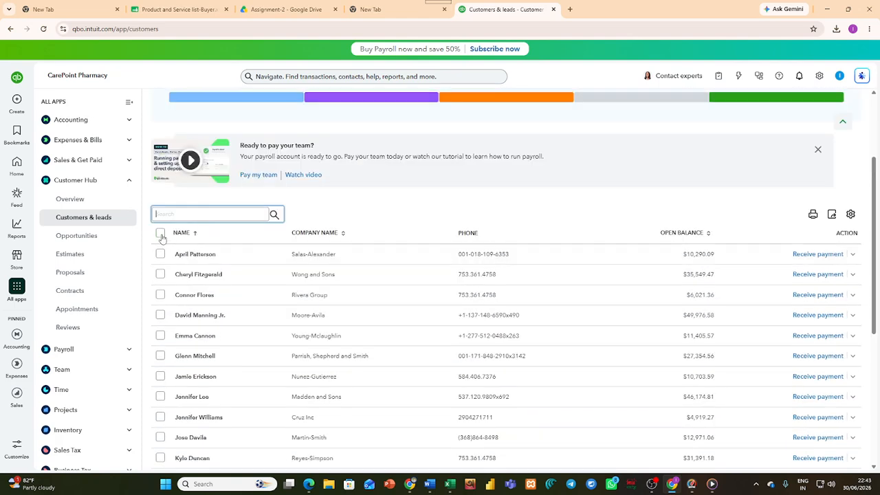
# Select all customers in the Customers list and look through the selection.
pyautogui.click(160, 233)
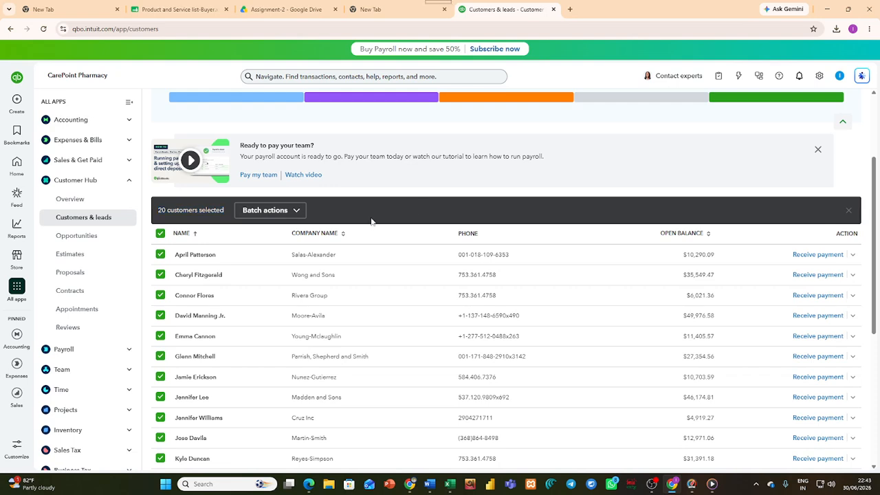
pyautogui.scroll(-5, 481, 289)
pyautogui.scroll(5, 619, 302)
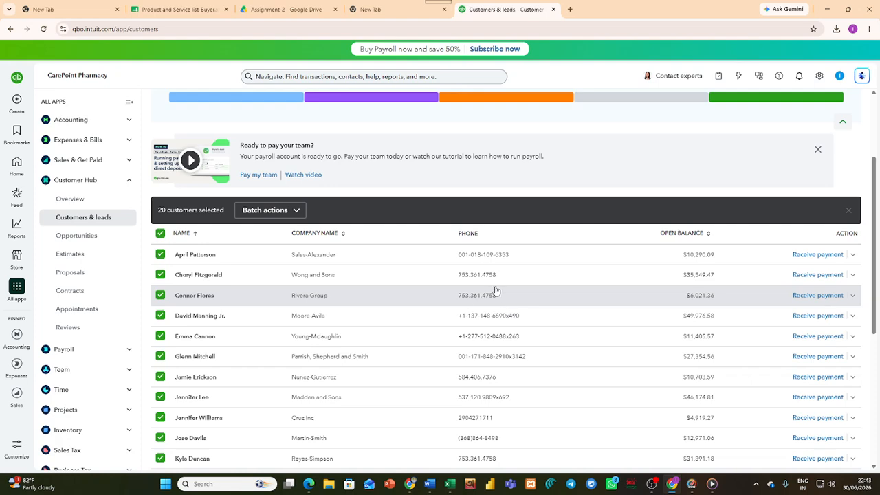
pyautogui.scroll(2, 502, 294)
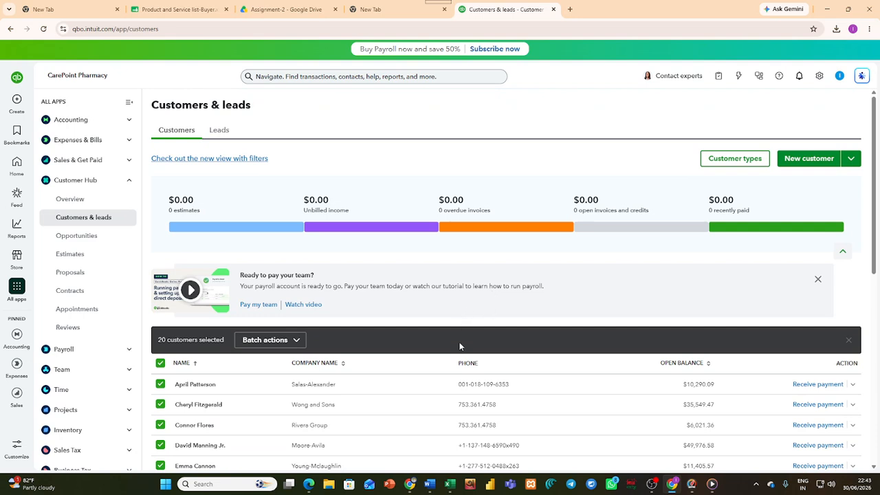
# Switch to the QuickBooks Online document in Word, at the Class 5 section on adding customers.
pyautogui.click(430, 486)
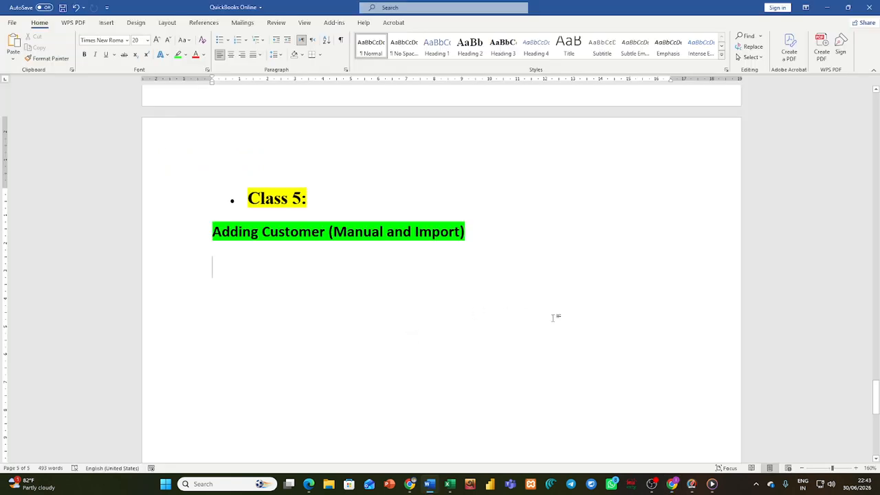